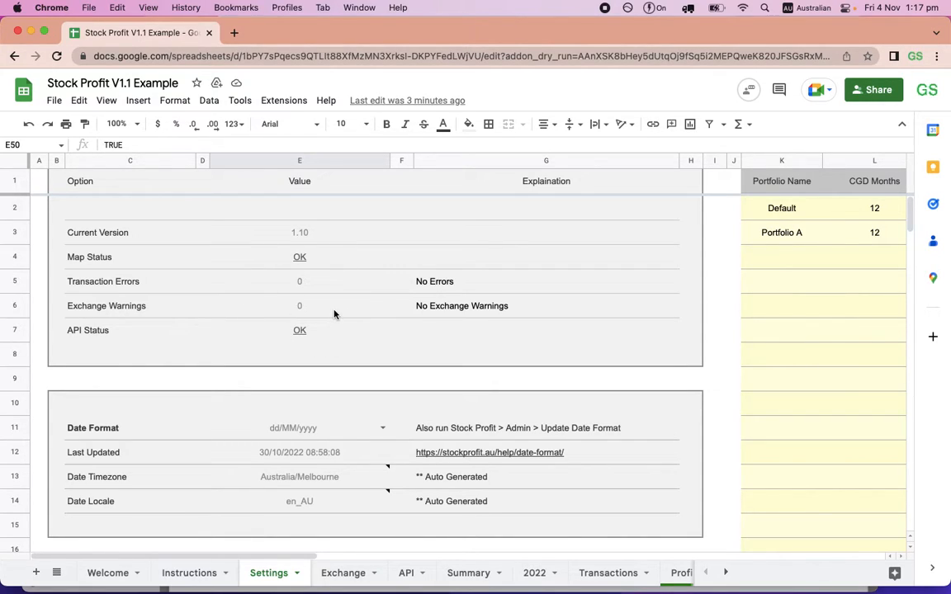
# Disable Calculate Deferred Tax in the Calculations section of the Settings sheet, and enable it again.
pyautogui.scroll(-5, 334, 314)
pyautogui.scroll(-10, 334, 314)
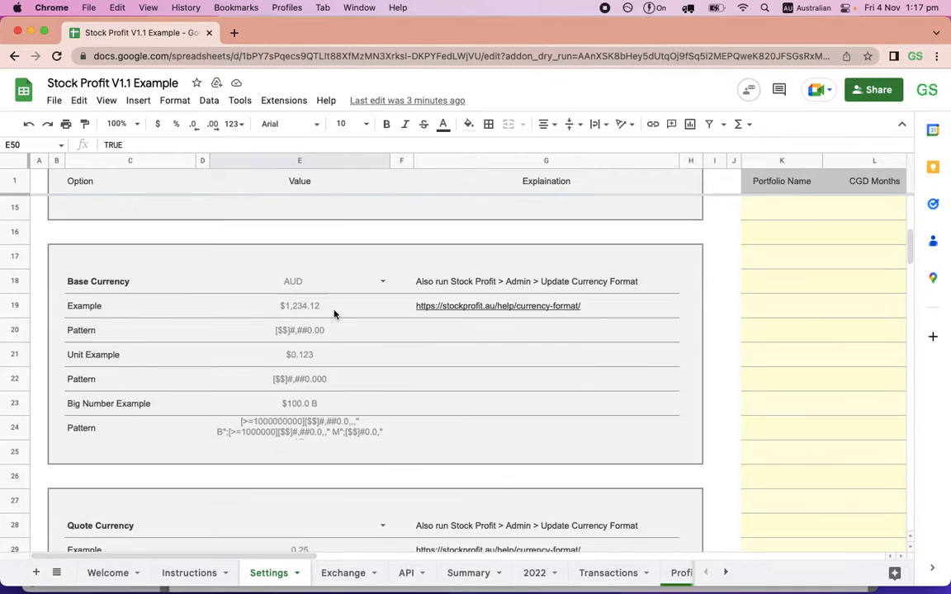
pyautogui.scroll(-10, 335, 314)
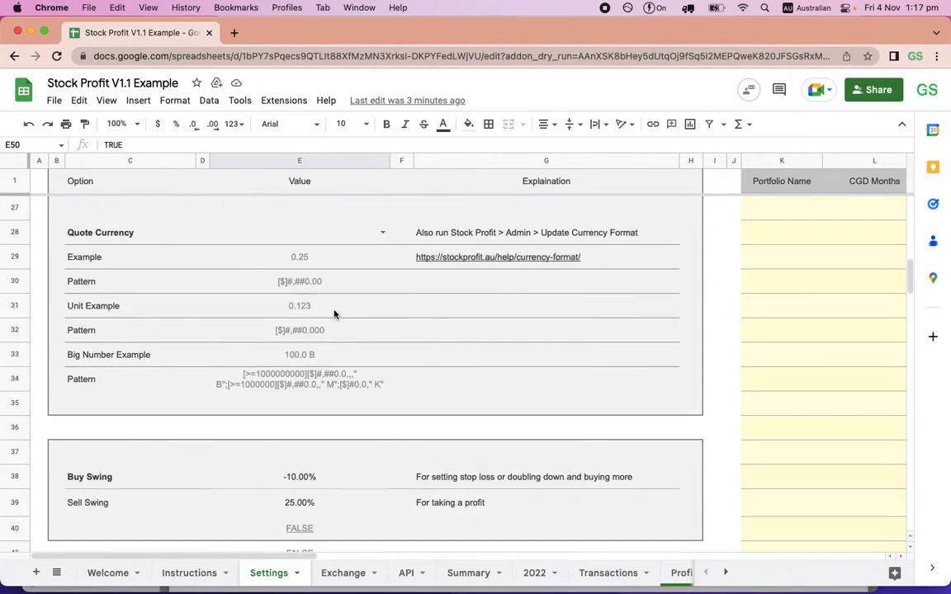
pyautogui.scroll(-5, 335, 313)
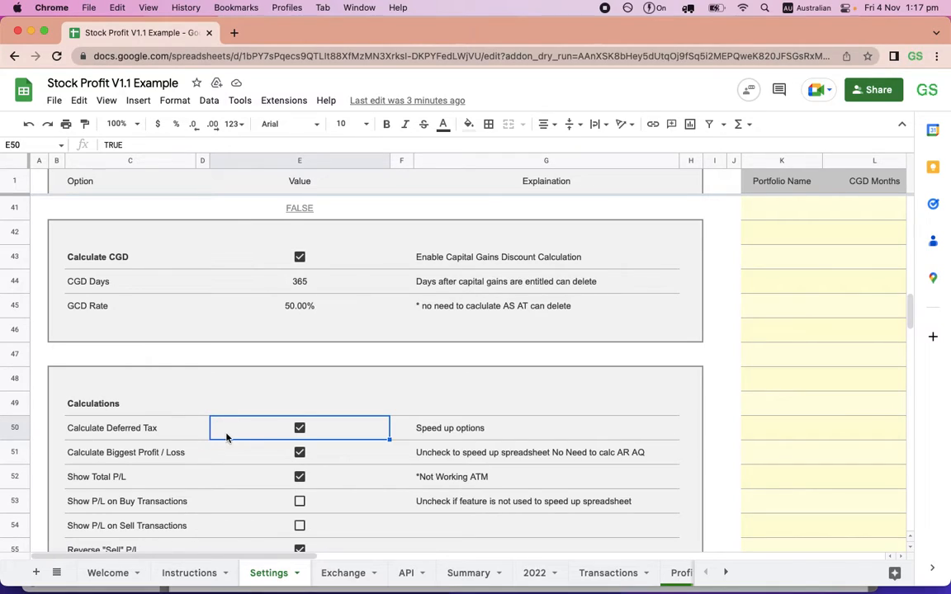
pyautogui.click(404, 436)
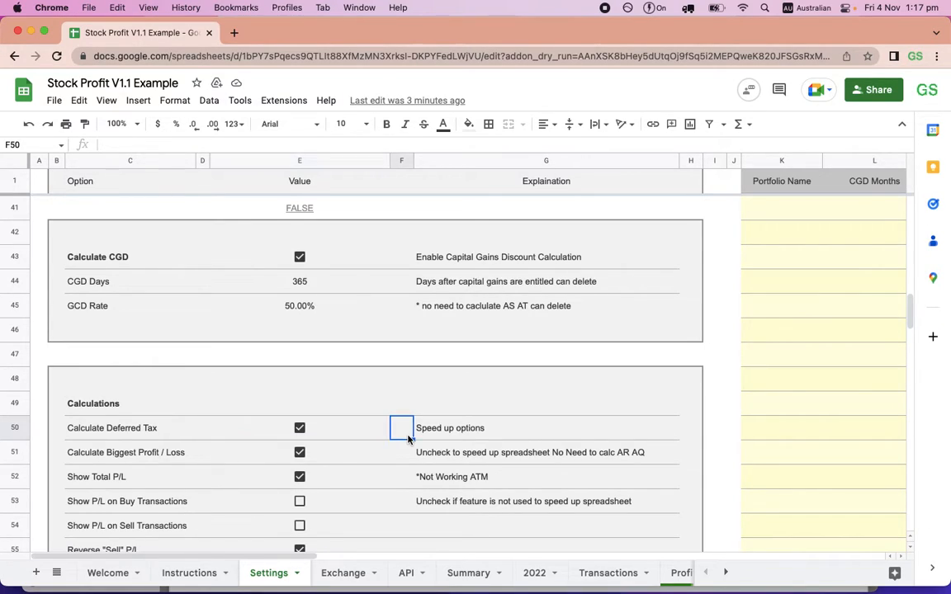
pyautogui.click(299, 428)
pyautogui.click(299, 428)
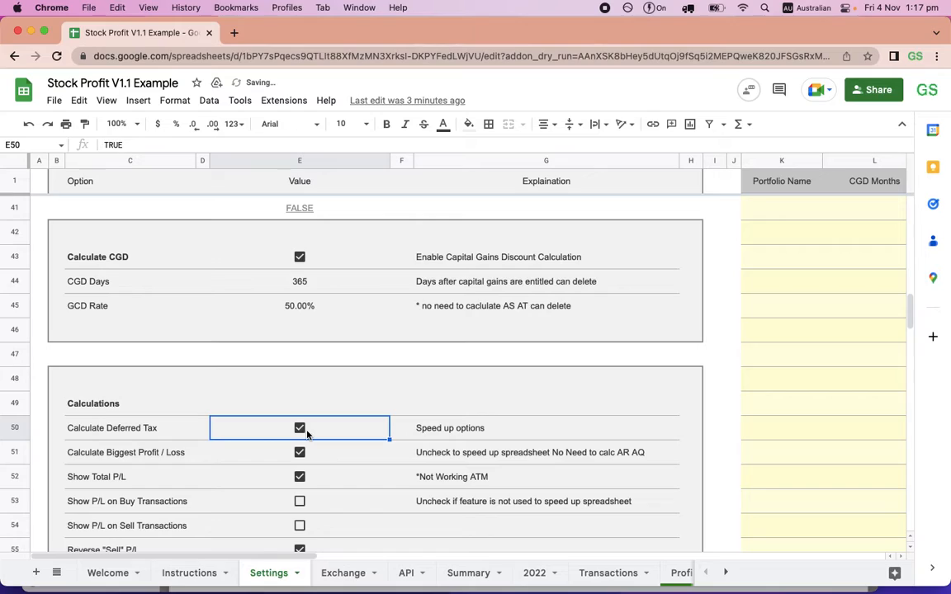
pyautogui.click(299, 429)
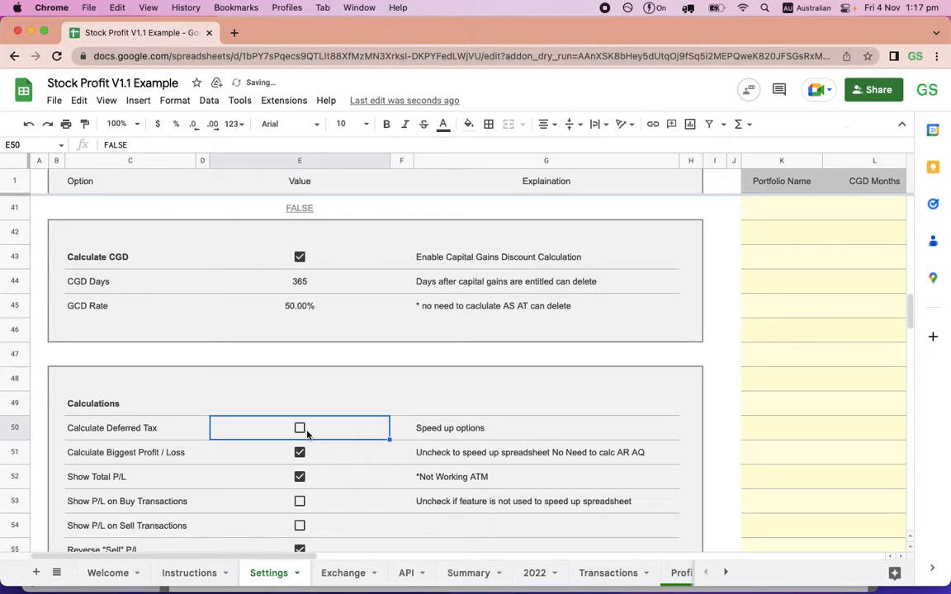
pyautogui.click(506, 435)
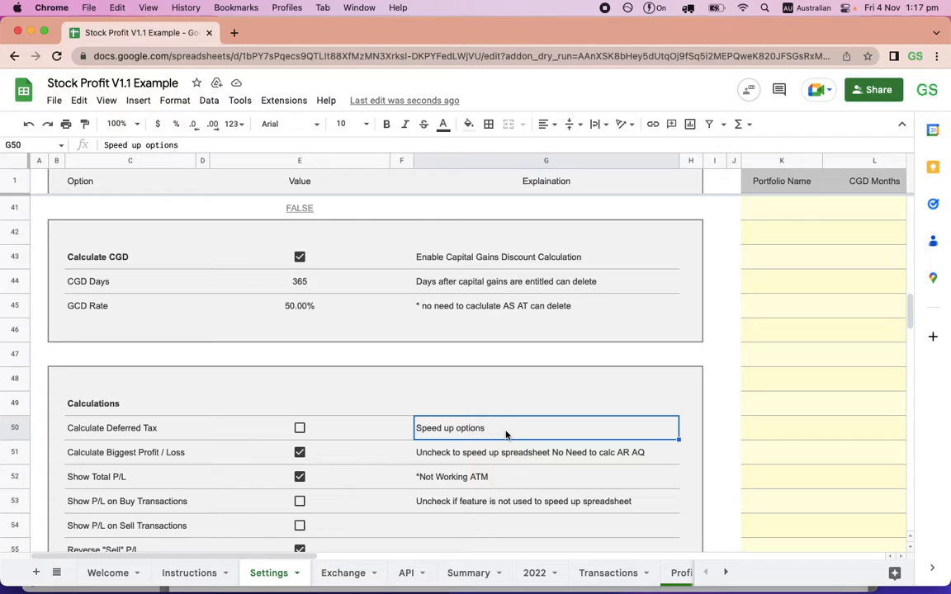
pyautogui.click(299, 429)
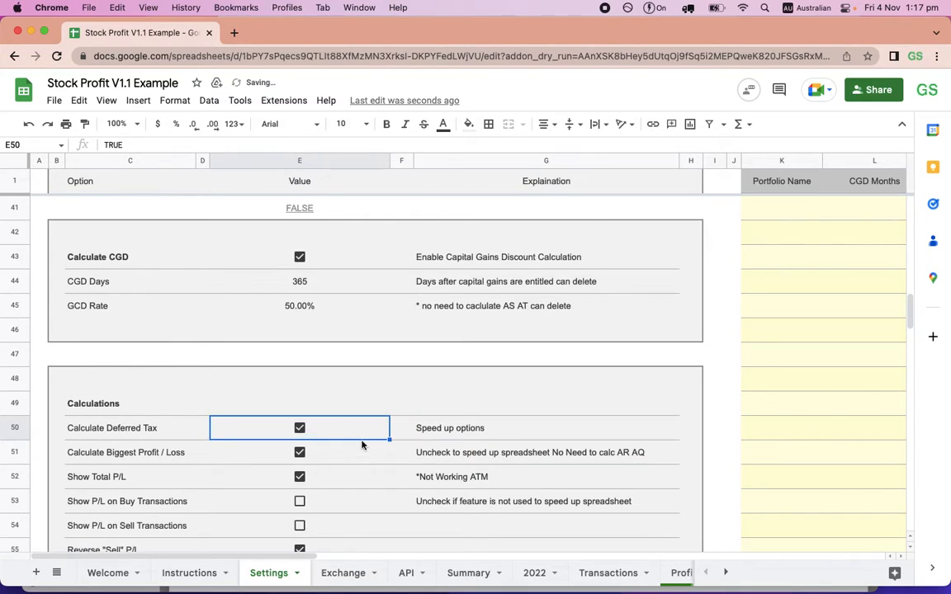
# Open the Transactions sheet and look over the buy and sell entries through to the CGD column.
pyautogui.click(608, 573)
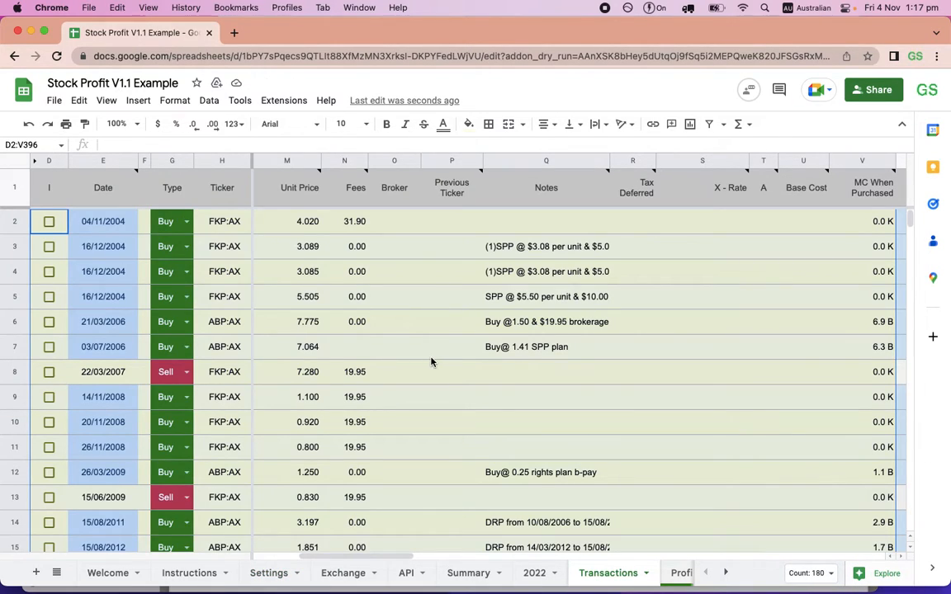
pyautogui.scroll(-5, 430, 361)
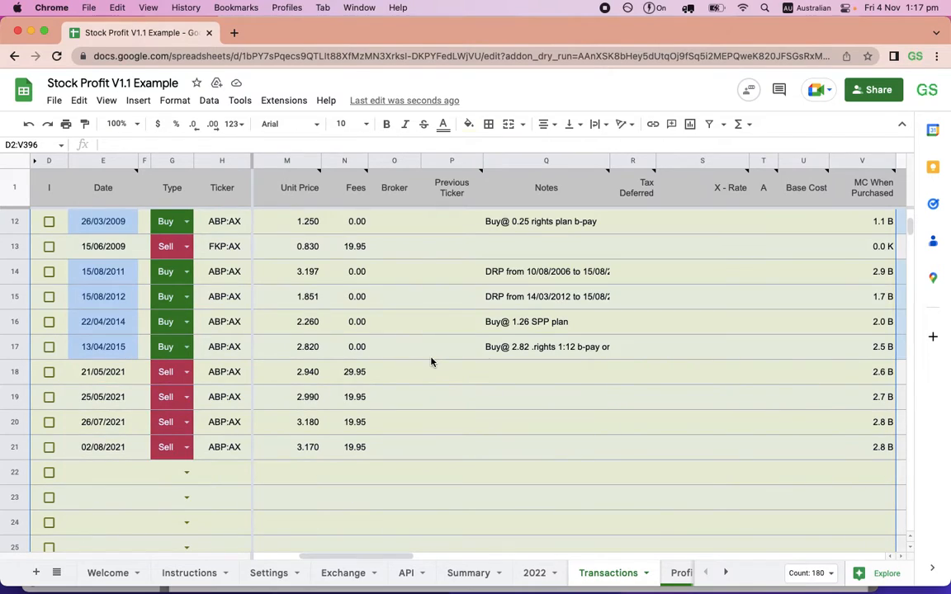
pyautogui.scroll(5, 430, 362)
pyautogui.hscroll(1, 430, 361)
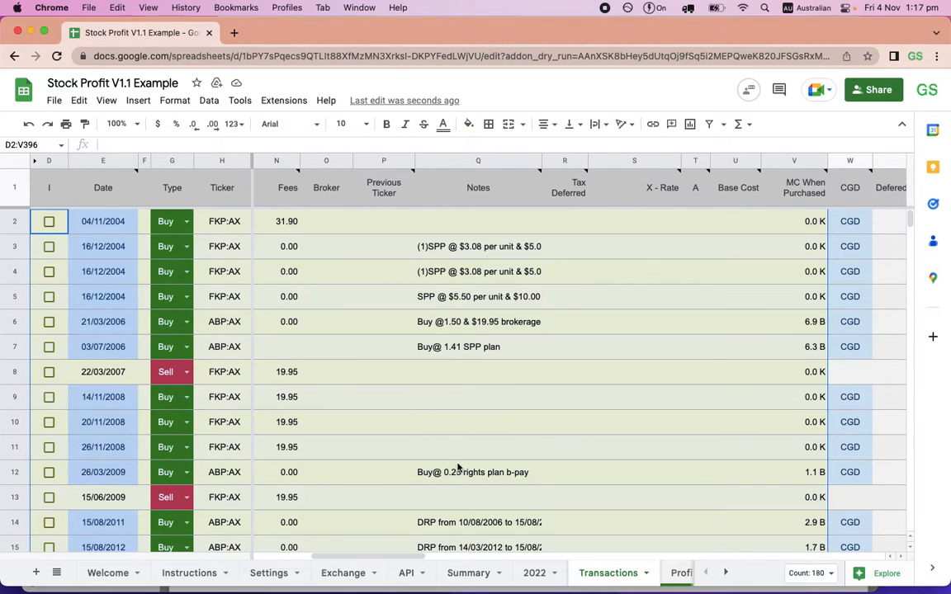
# Open the Summary sheet and examine its columns from the unit price through deferred tax to the realised gains.
pyautogui.click(463, 571)
pyautogui.click(437, 387)
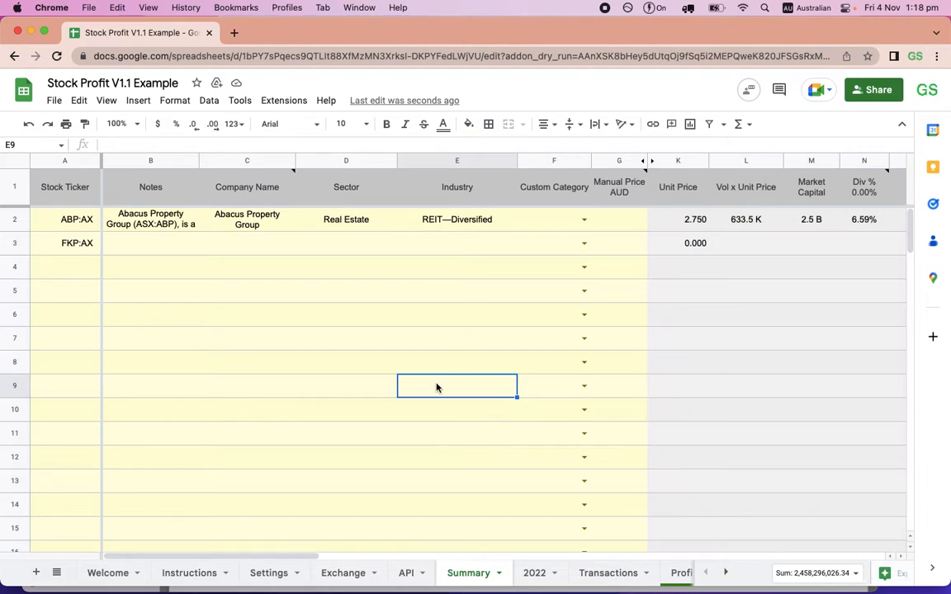
pyautogui.hscroll(10, 436, 387)
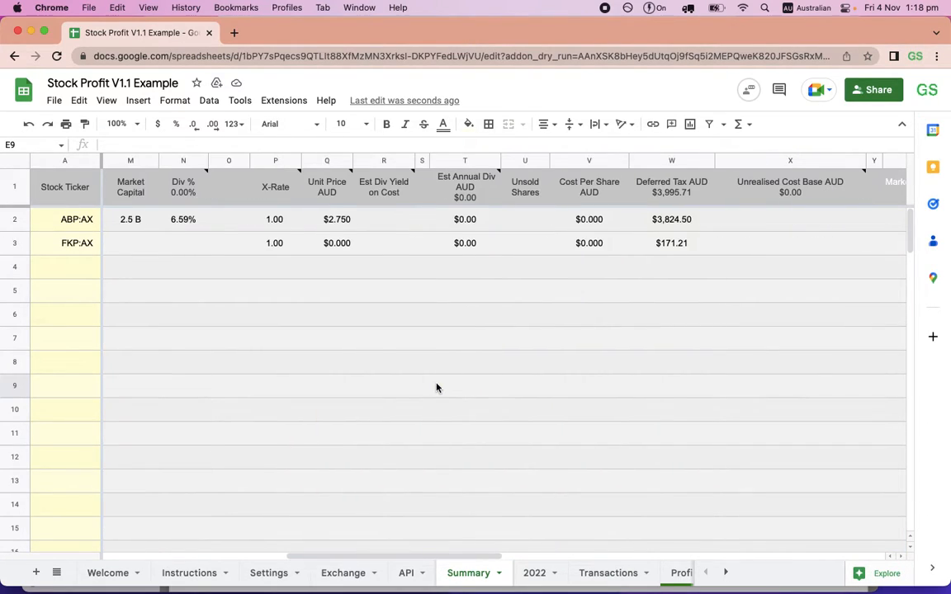
pyautogui.hscroll(3, 436, 387)
pyautogui.hscroll(1, 437, 387)
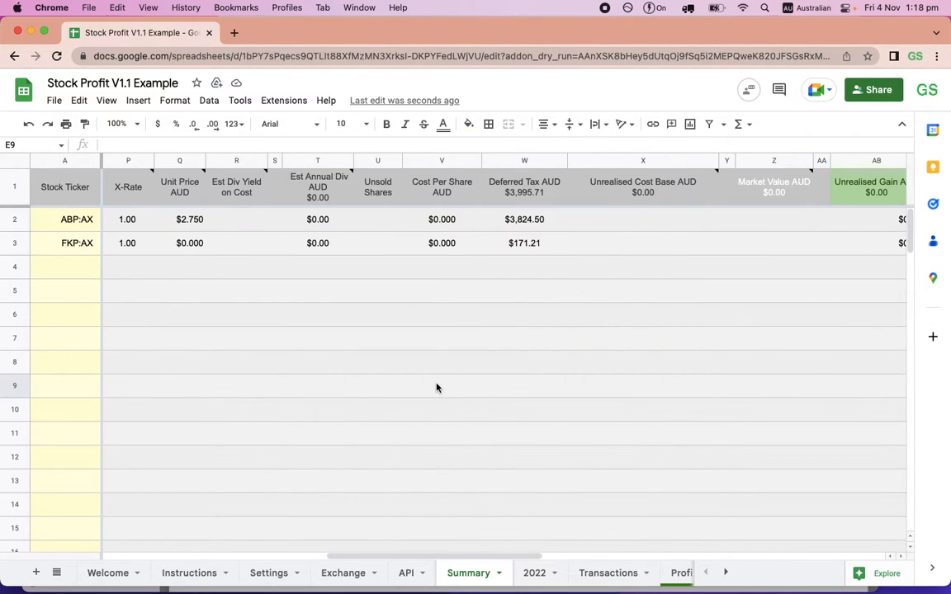
pyautogui.hscroll(1, 437, 387)
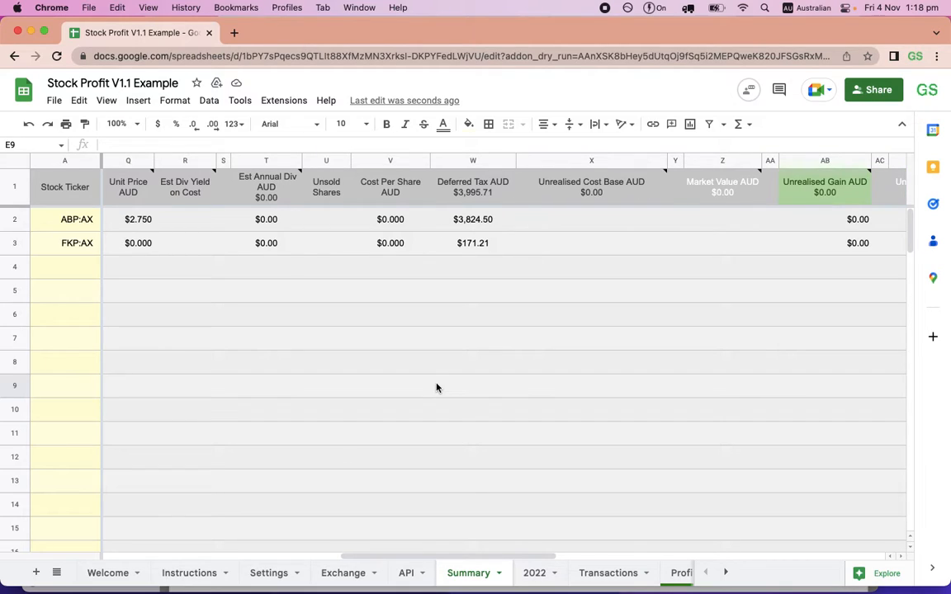
pyautogui.hscroll(6, 437, 387)
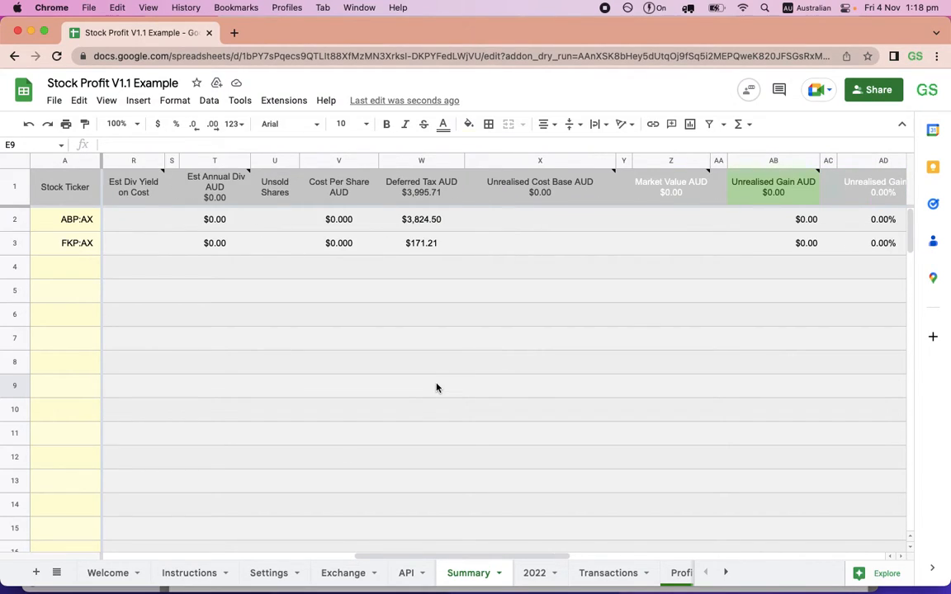
pyautogui.hscroll(4, 437, 387)
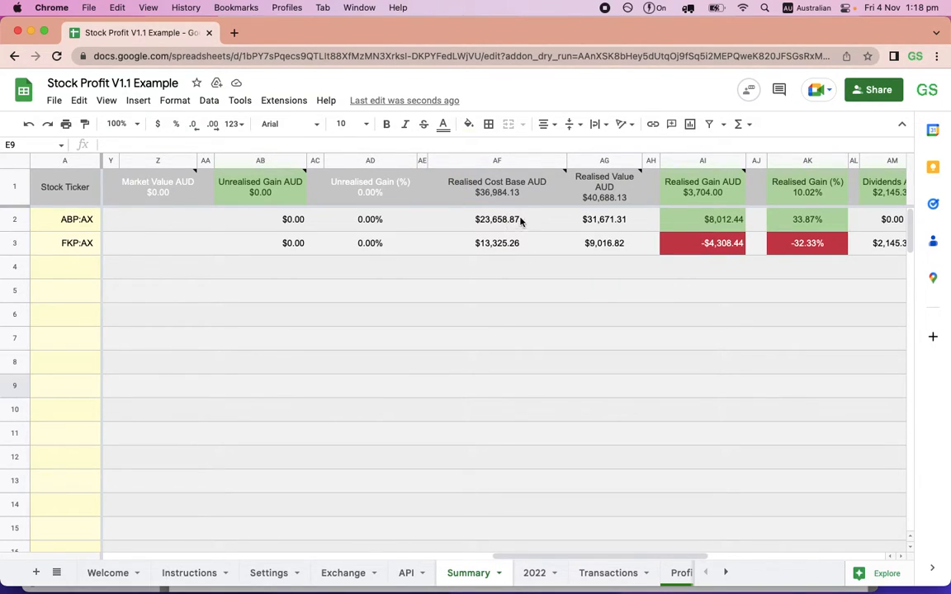
# Inspect the Deferred Tax and Realised Cost Base cells of ABP:AX in the Summary sheet.
pyautogui.moveTo(530, 196)
pyautogui.hscroll(-4, 450, 219)
pyautogui.hscroll(-2, 450, 220)
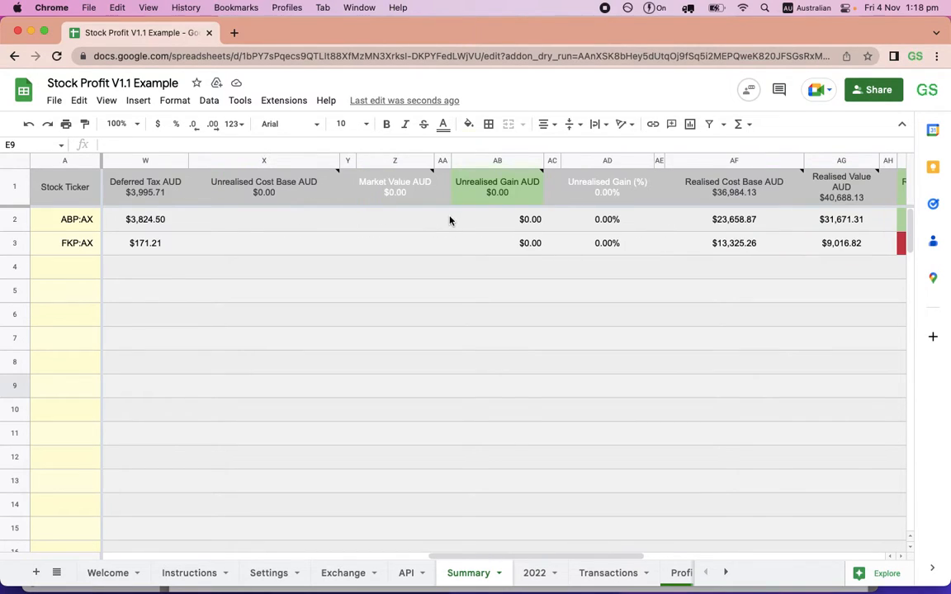
pyautogui.click(152, 222)
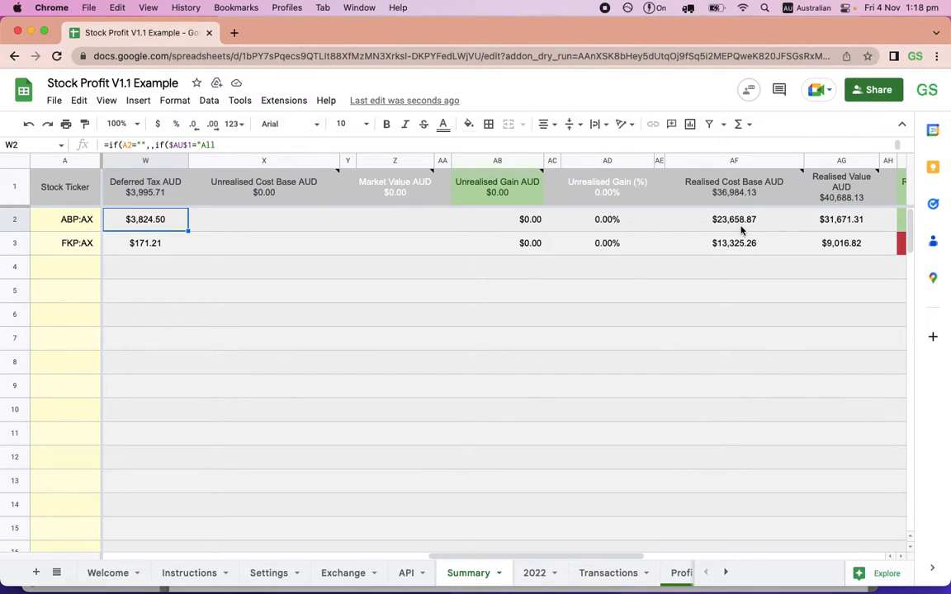
pyautogui.click(715, 223)
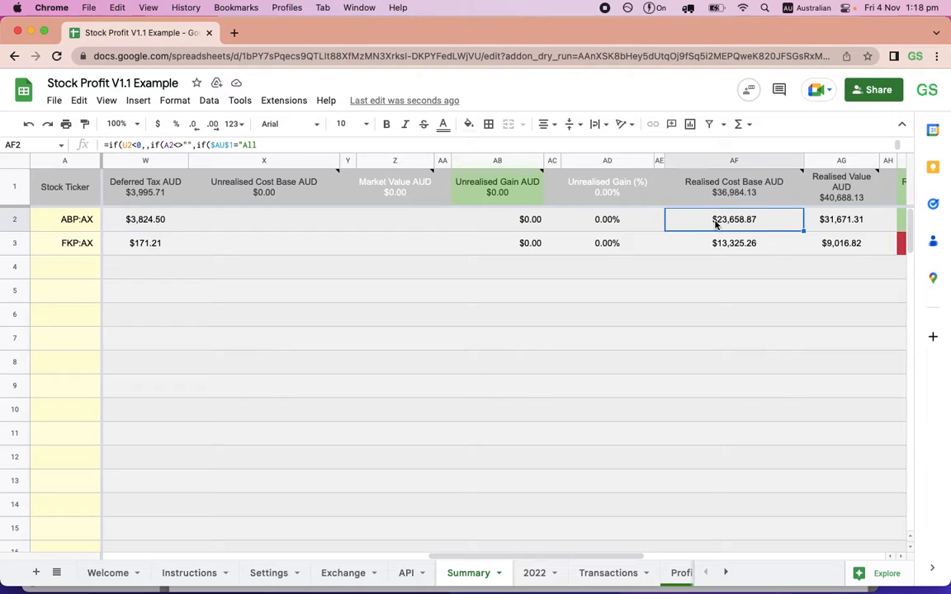
# Check the realised gain, dividends, income trust and total gain figures for ABP:AX.
pyautogui.hscroll(5, 715, 223)
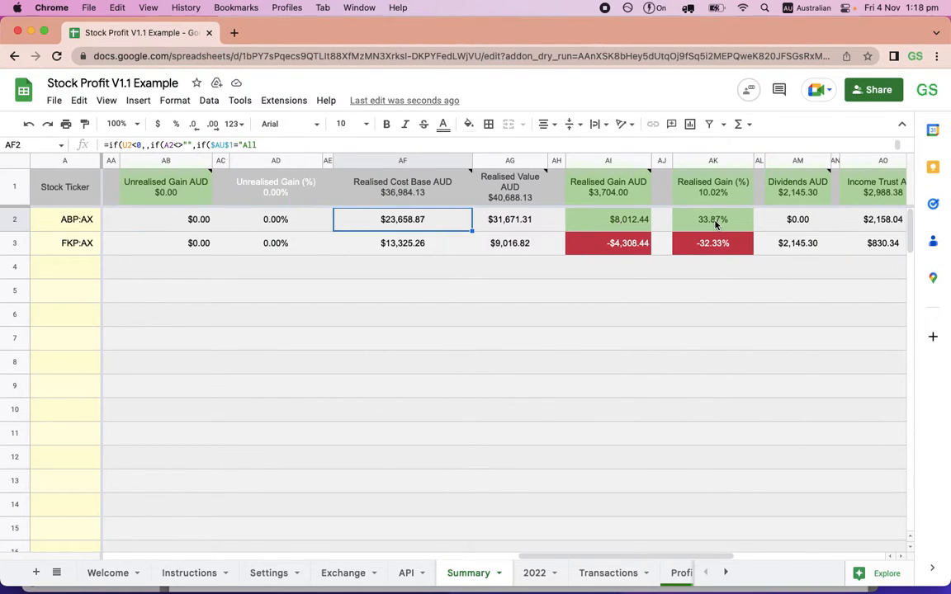
pyautogui.hscroll(1, 716, 223)
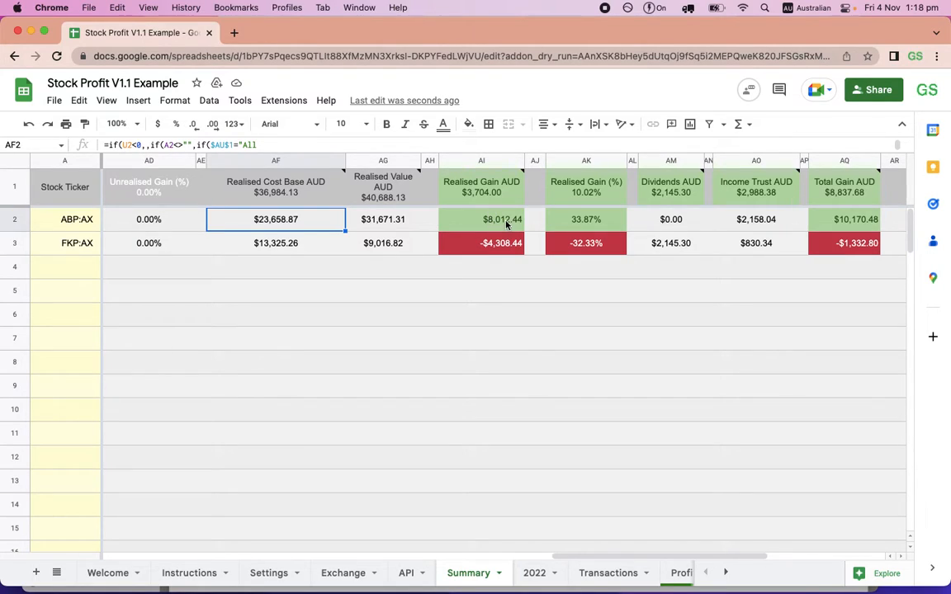
pyautogui.click(671, 223)
pyautogui.click(747, 219)
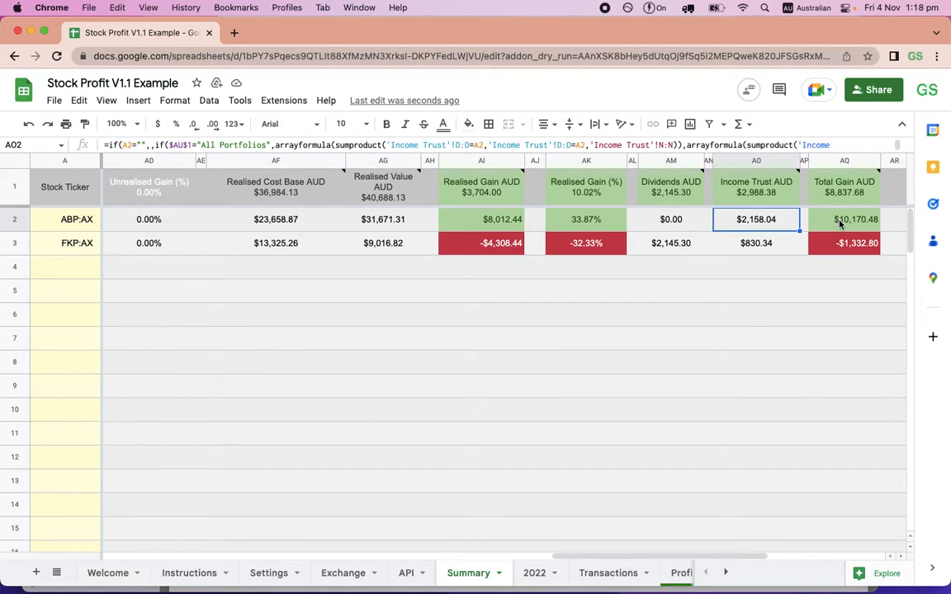
pyautogui.hscroll(3, 840, 222)
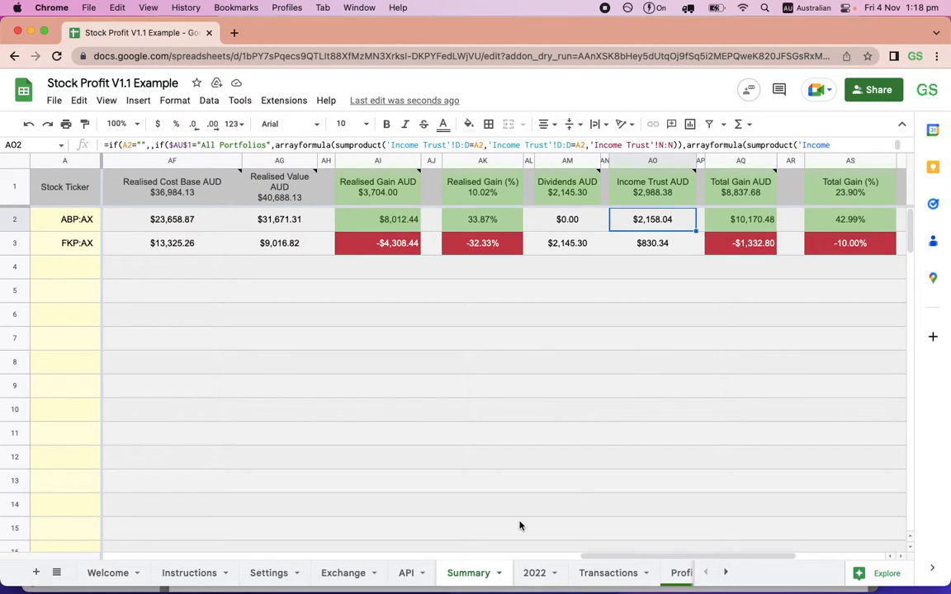
# Open the Dividends sheet to view the FKP:AX dividend entries.
pyautogui.hscroll(4, 498, 573)
pyautogui.hscroll(10, 497, 573)
pyautogui.hscroll(2, 498, 572)
pyautogui.click(551, 570)
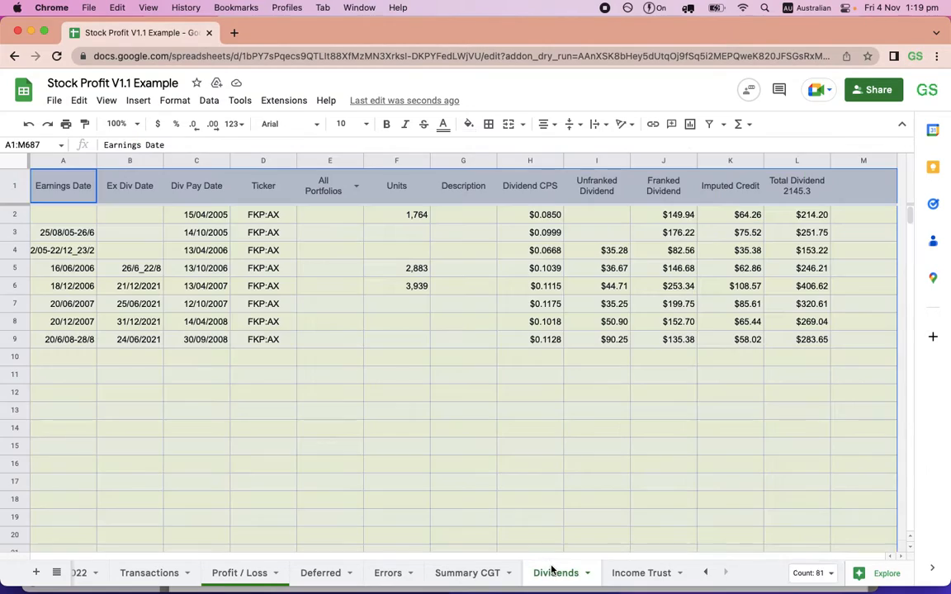
pyautogui.click(233, 360)
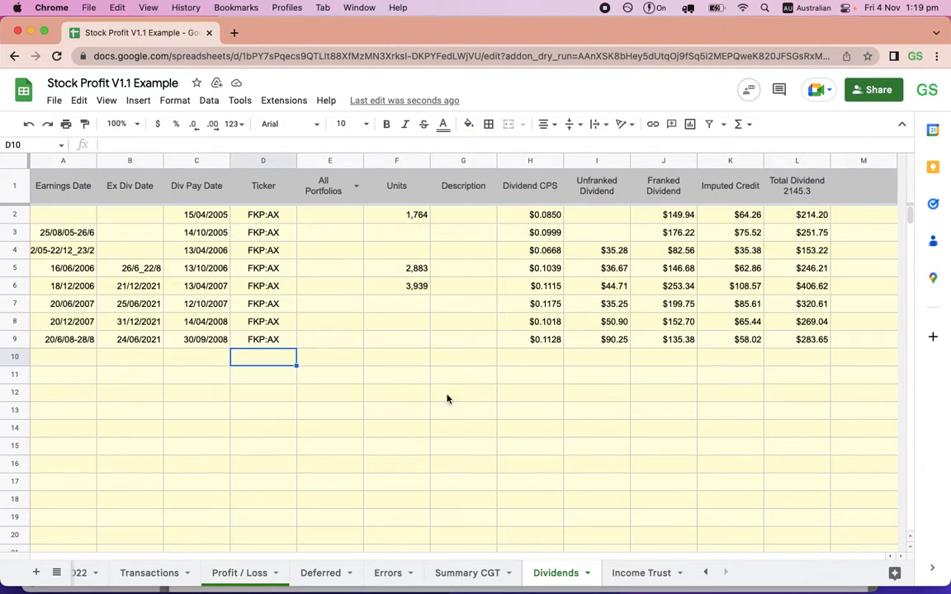
# Open the Income Trust sheet and review its Tax - Deferred and Distribution Received columns from the first entry.
pyautogui.click(629, 572)
pyautogui.click(502, 417)
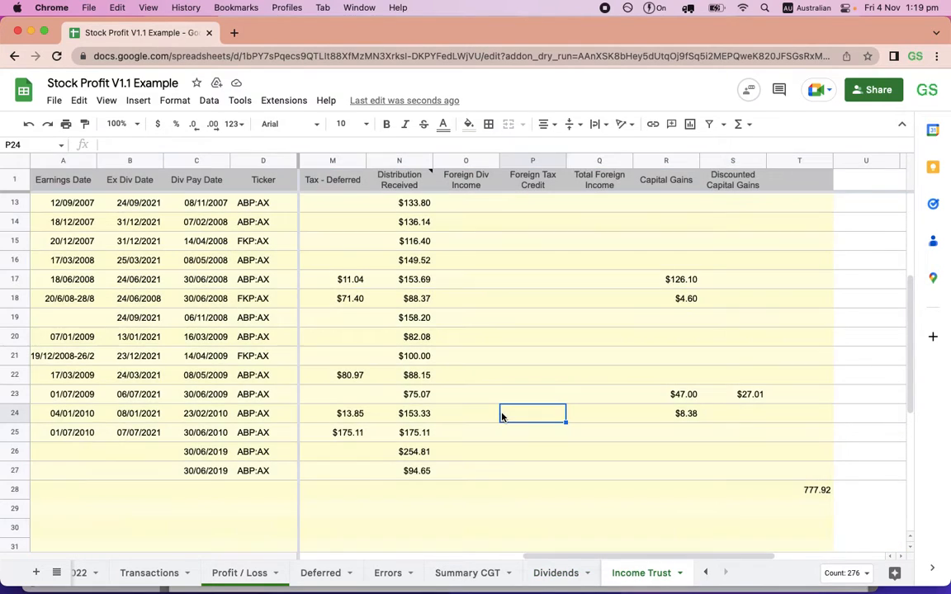
pyautogui.scroll(1, 553, 297)
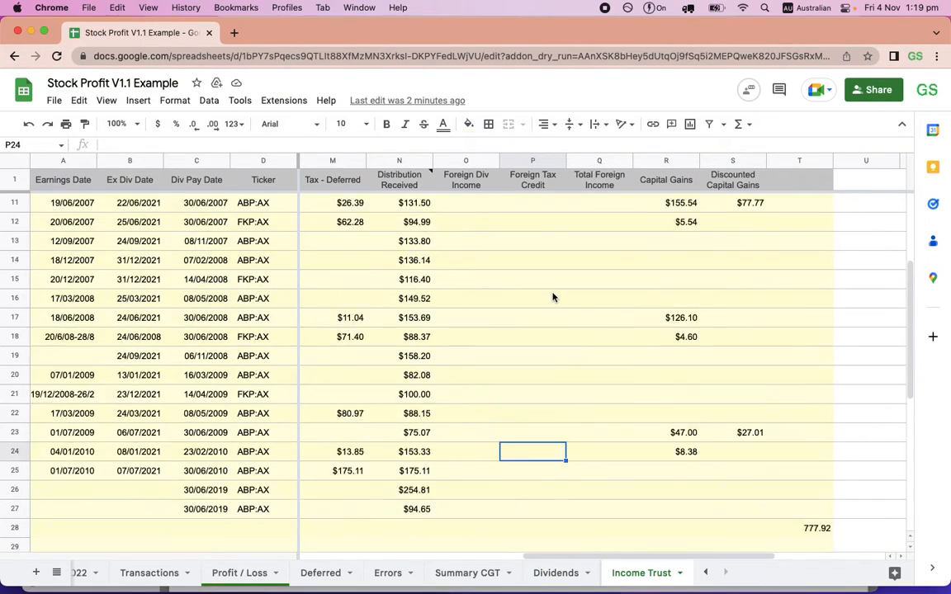
pyautogui.scroll(3, 553, 297)
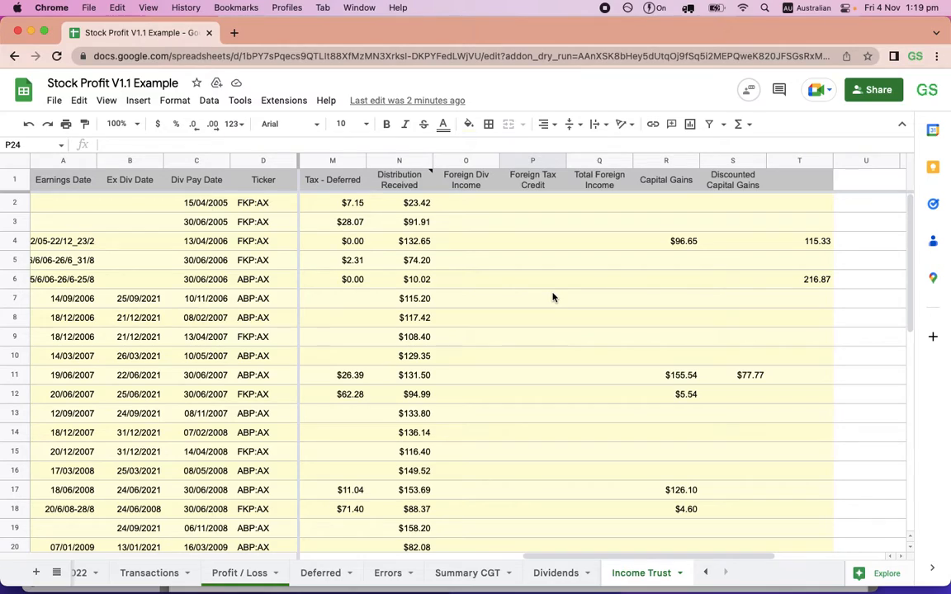
# Open the Deferred sheet to view the deferred amounts by date and the summary per stock.
pyautogui.click(313, 572)
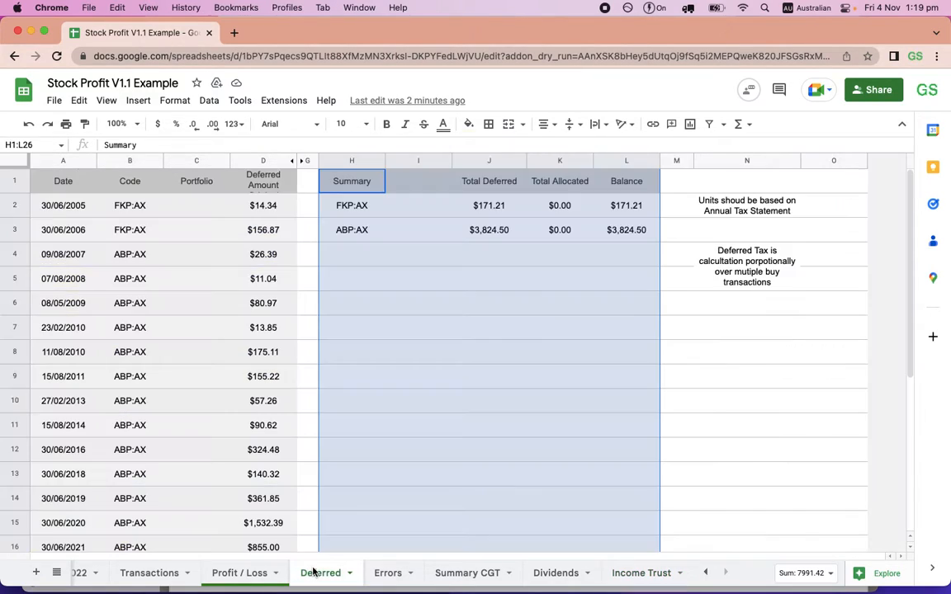
pyautogui.click(402, 381)
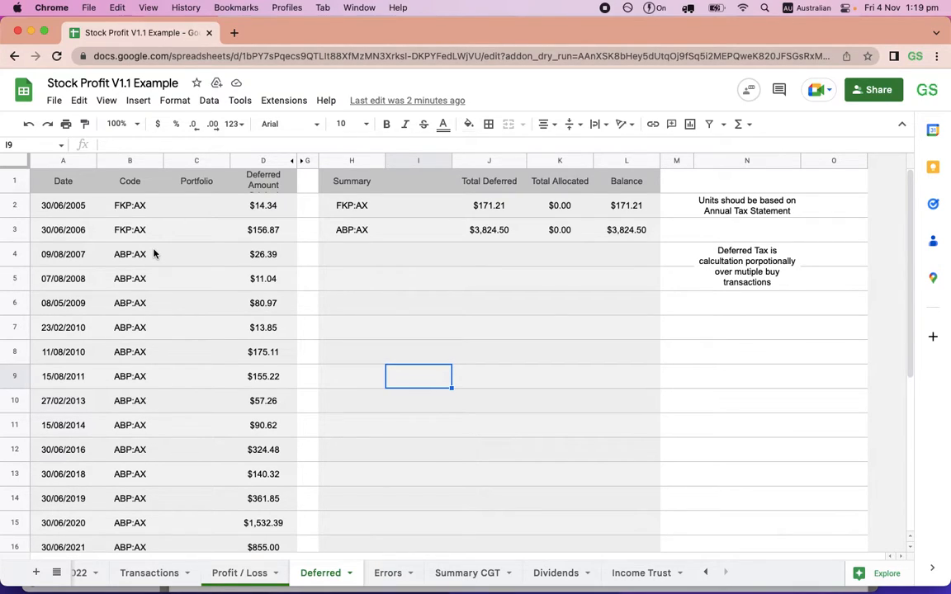
# Switch to the Abacus annual tax statement PDF and review its statement year, tax return summary and Abacus Trust Tax Deferred Amounts.
pyautogui.press('super+Tab')
pyautogui.press('super+Tab')
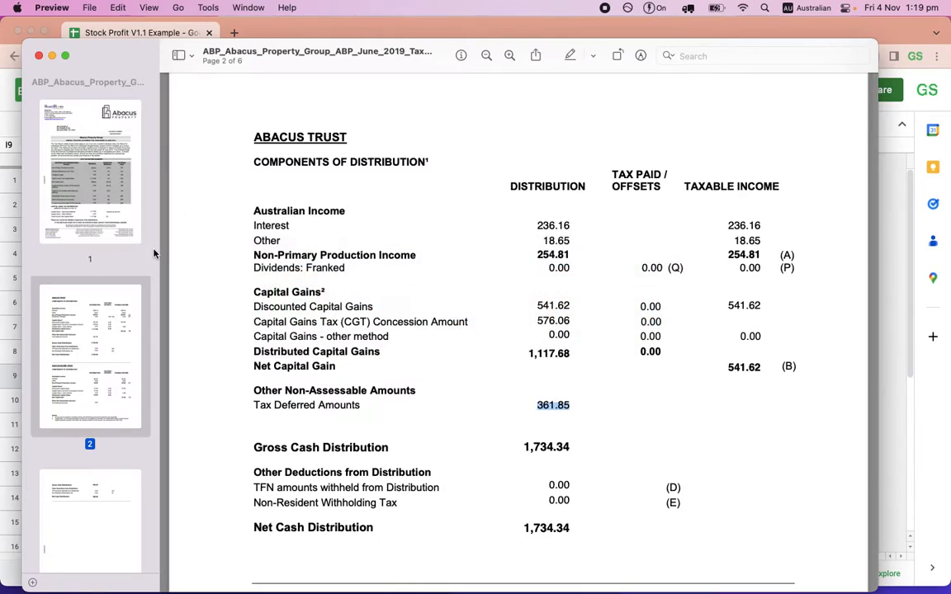
pyautogui.scroll(2, 245, 178)
pyautogui.scroll(10, 246, 178)
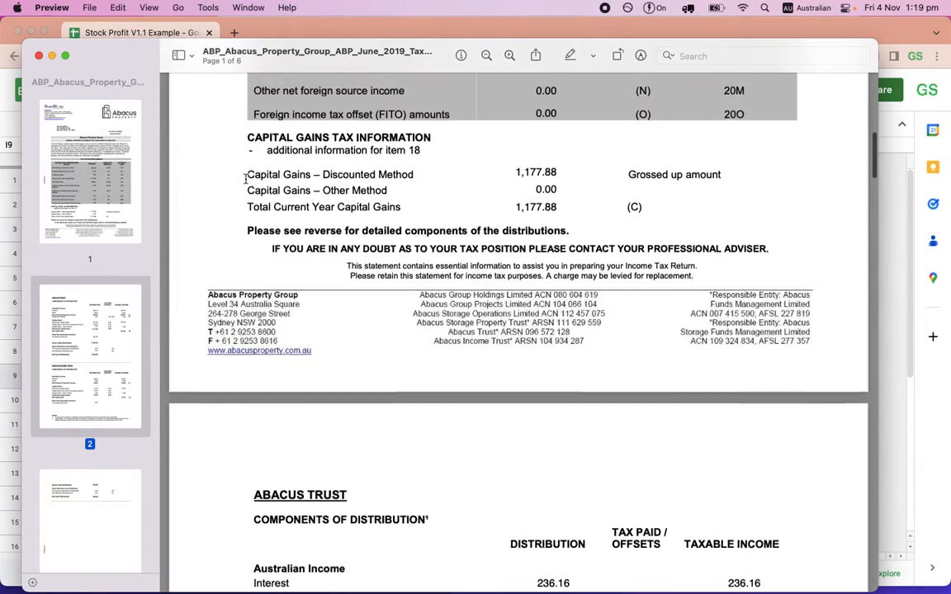
pyautogui.scroll(5, 245, 179)
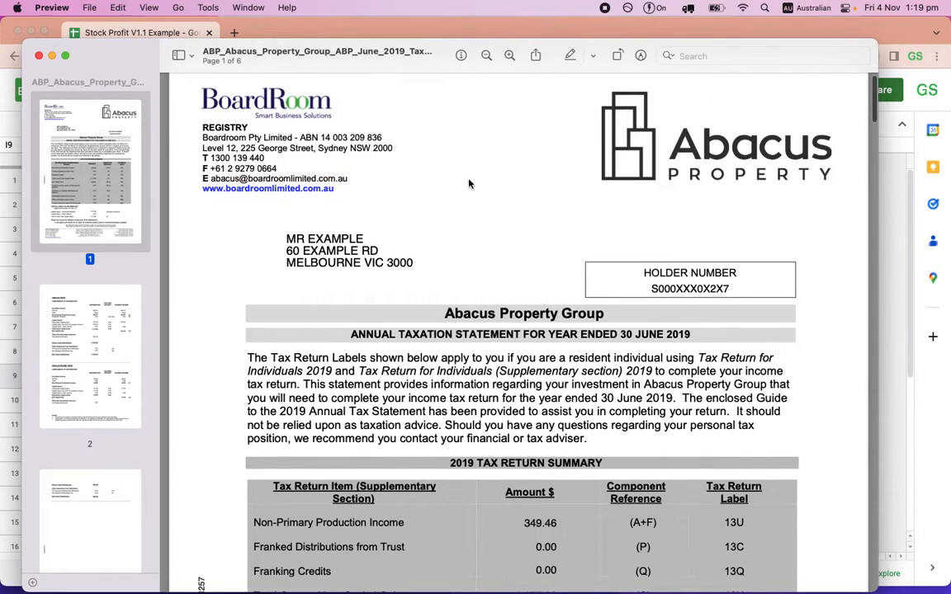
pyautogui.scroll(-4, 469, 184)
pyautogui.scroll(-13, 469, 183)
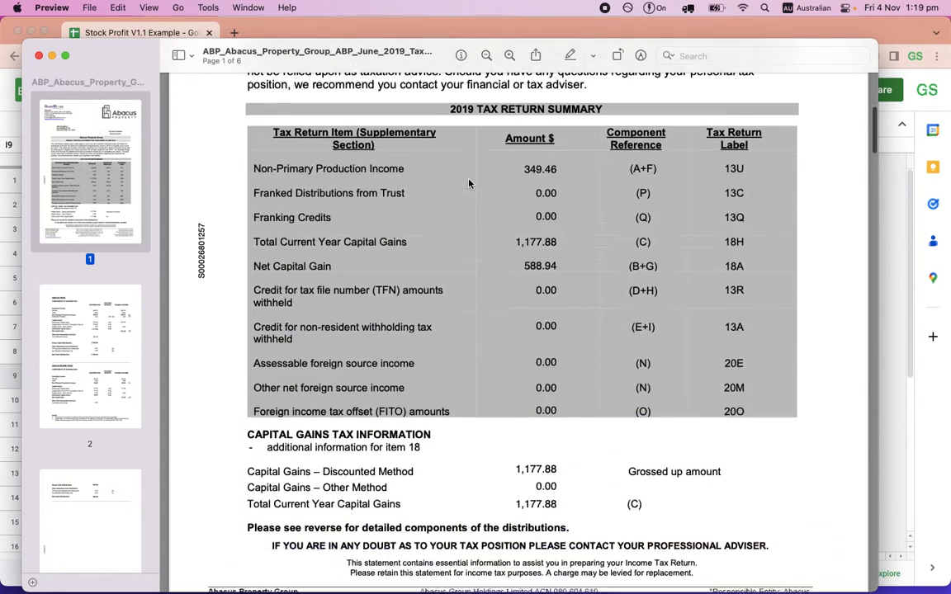
pyautogui.scroll(-13, 469, 183)
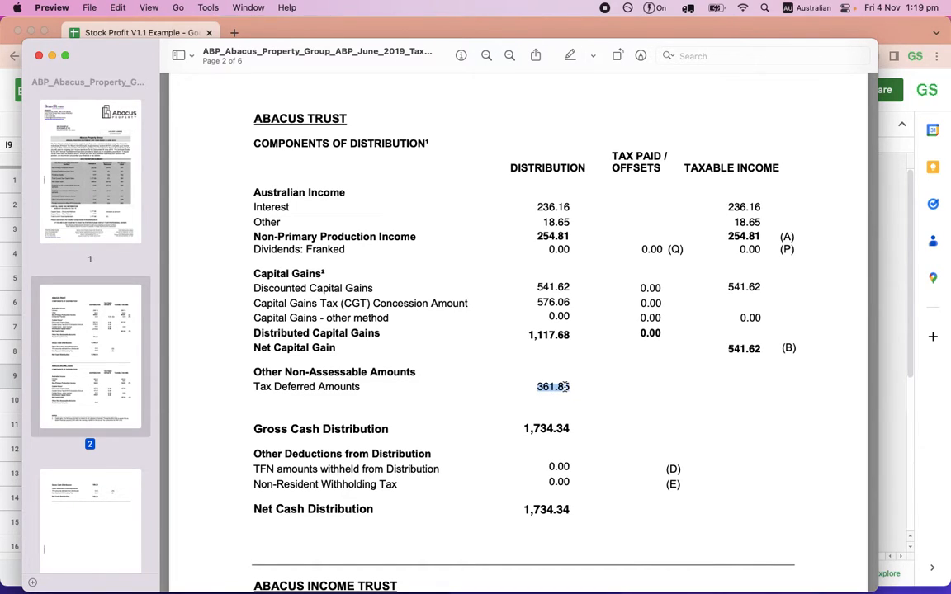
pyautogui.scroll(10, 565, 387)
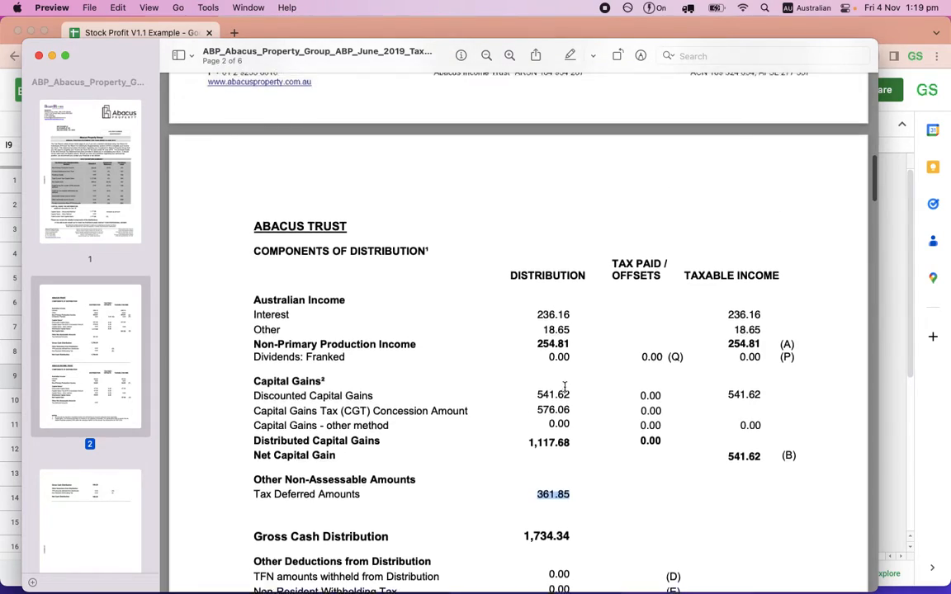
pyautogui.scroll(10, 566, 386)
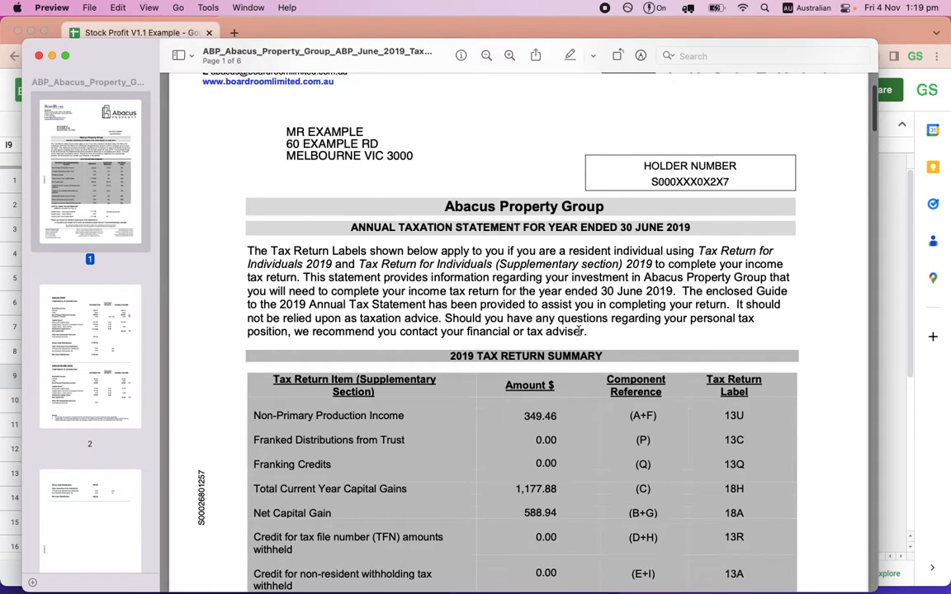
# Return to the spreadsheet and locate the 30/06/2019 ABP:AX entry and its deferred amount on the Deferred sheet.
pyautogui.press('super+Tab')
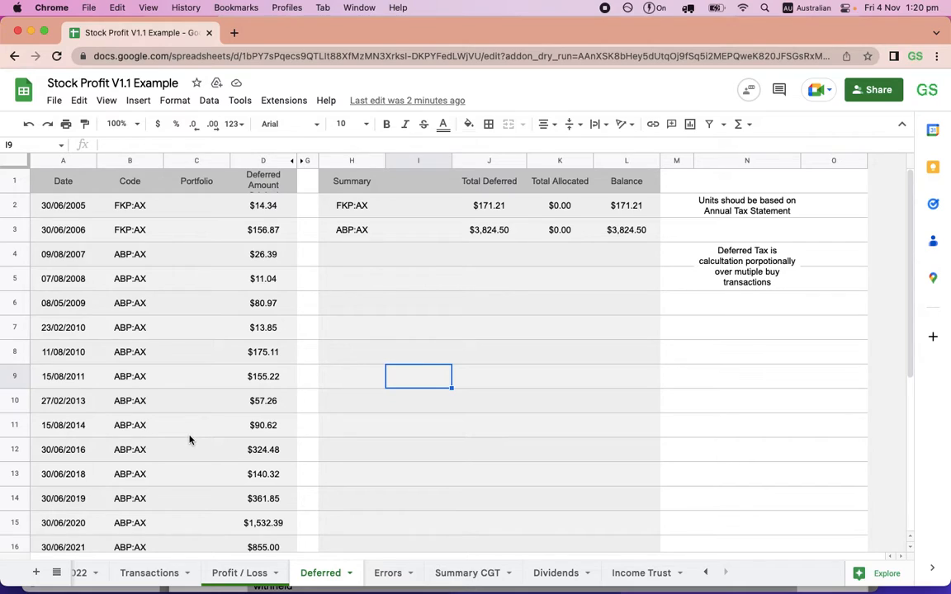
pyautogui.scroll(-1, 189, 440)
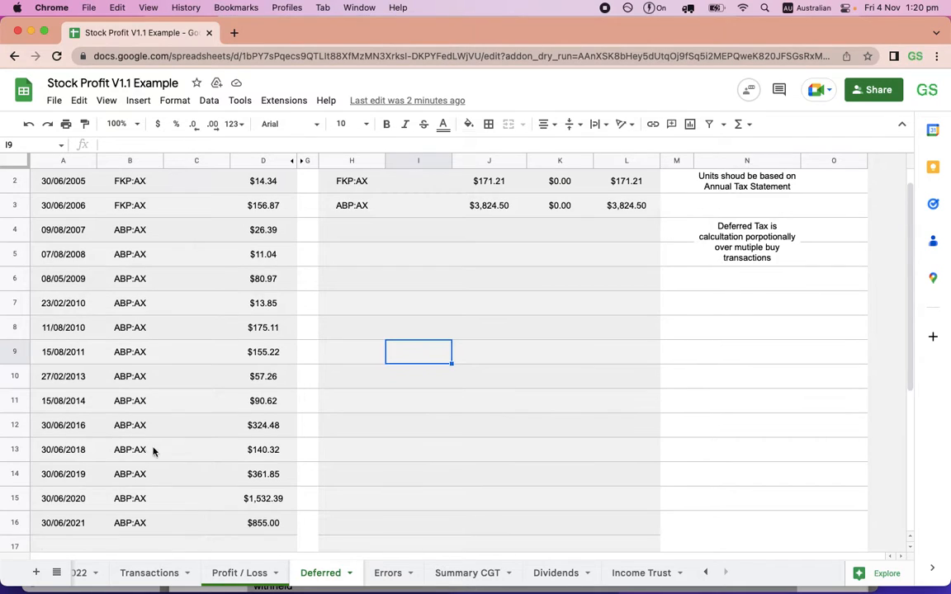
pyautogui.click(68, 477)
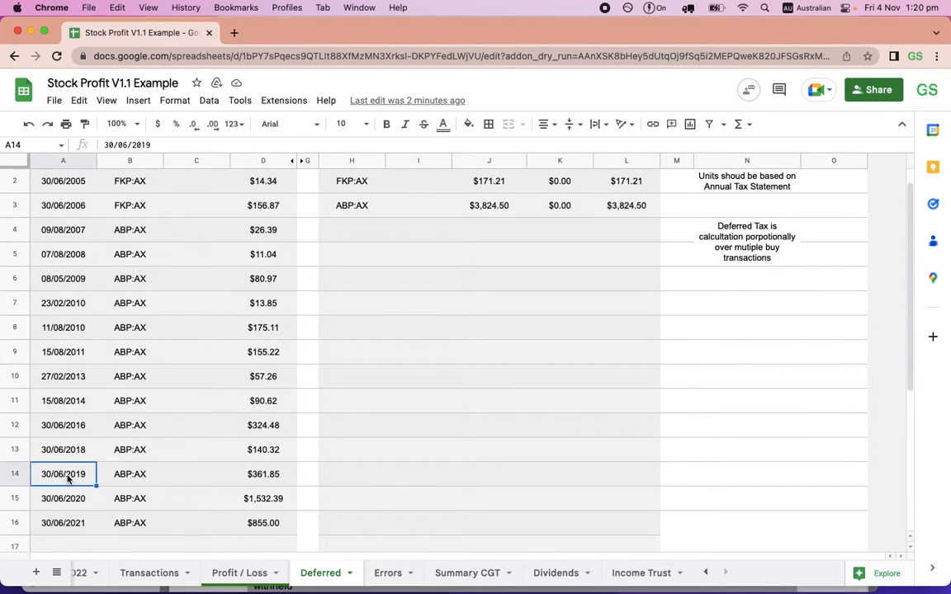
pyautogui.click(266, 477)
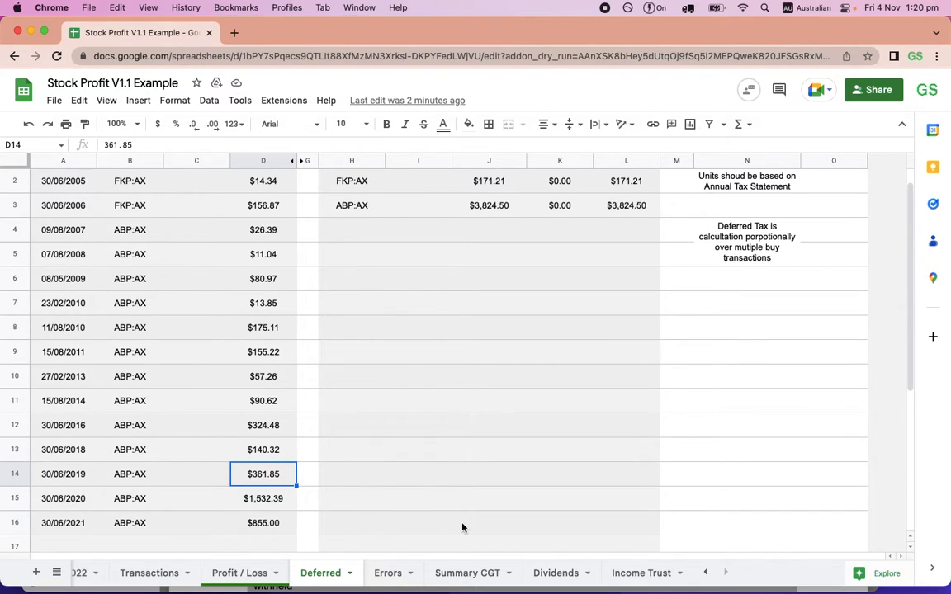
# Open the Profit / Loss sheet and check the Ticker filter's options, leaving it on ABP:AX.
pyautogui.click(248, 573)
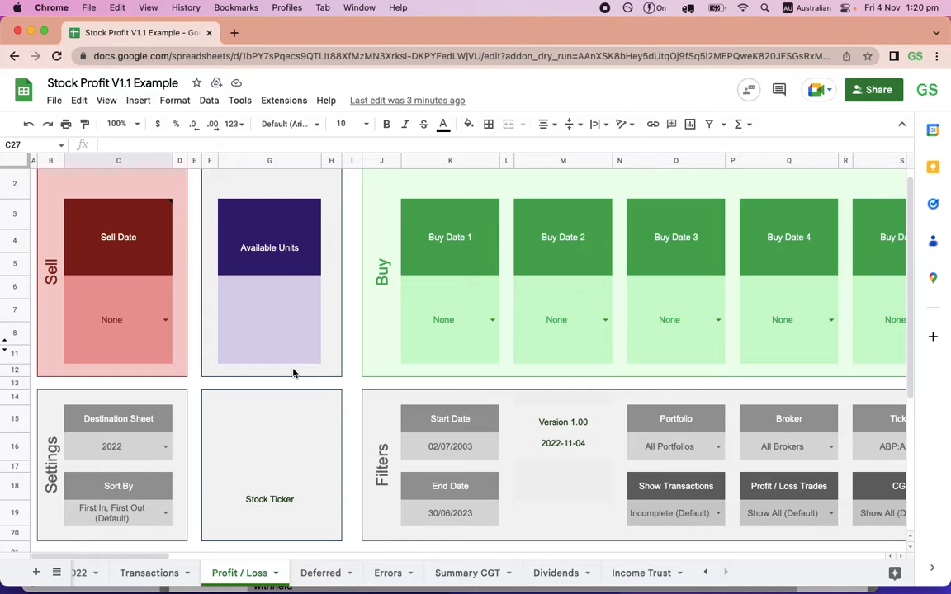
pyautogui.hscroll(3, 384, 386)
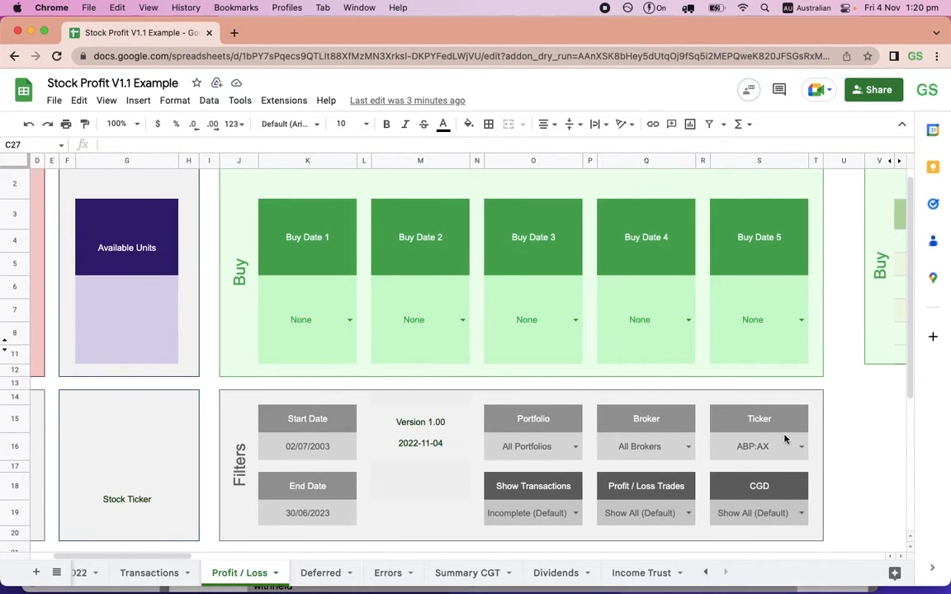
pyautogui.click(799, 447)
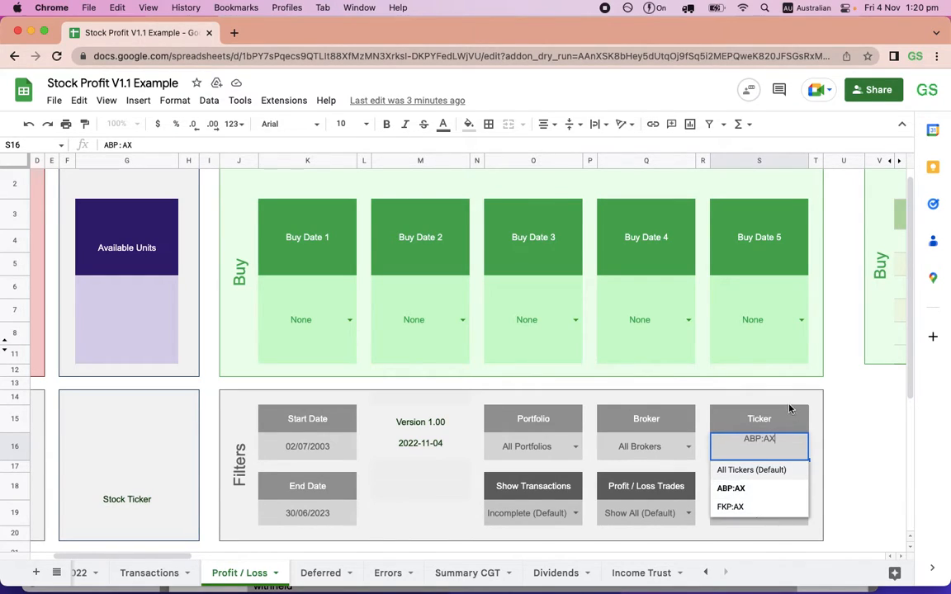
pyautogui.click(761, 387)
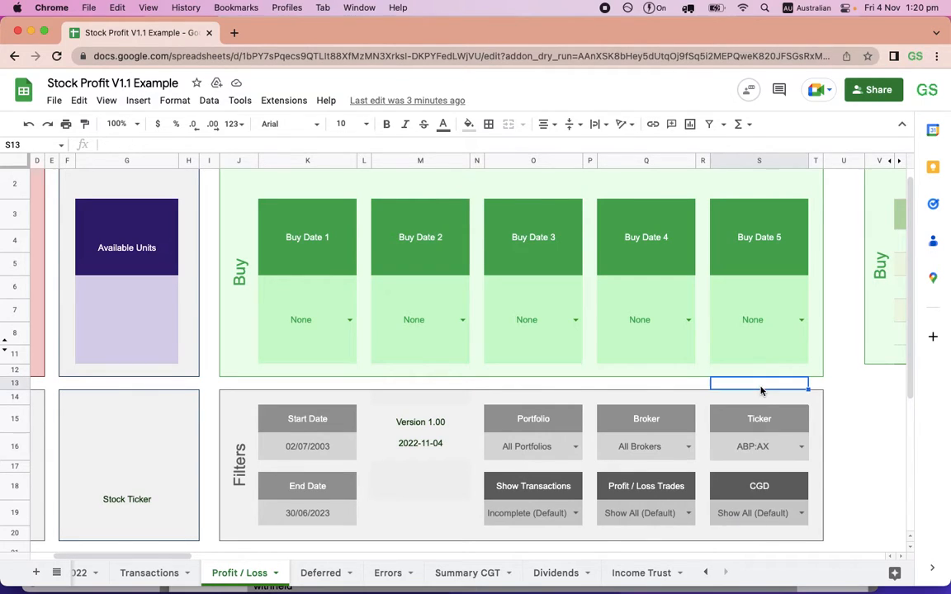
pyautogui.hscroll(-5, 763, 390)
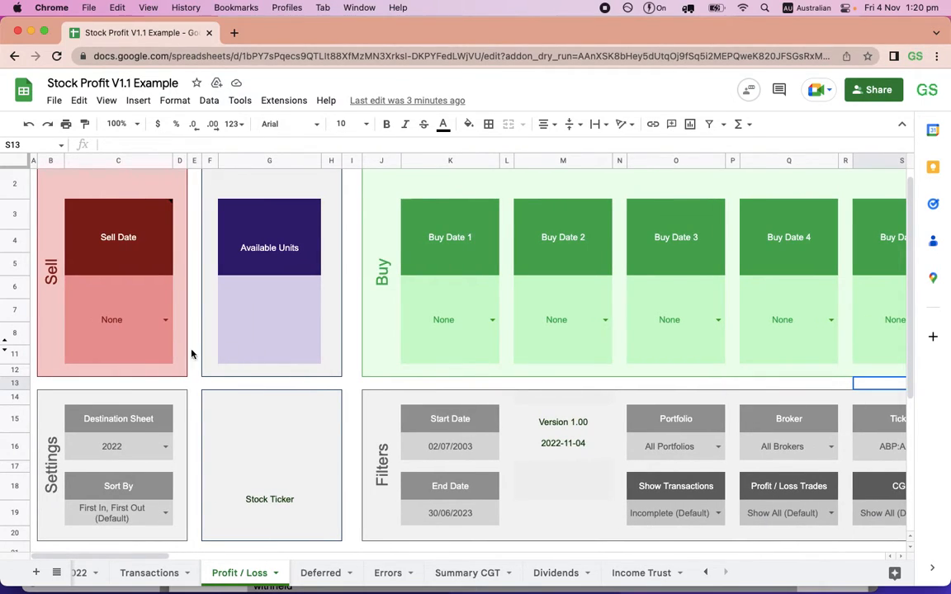
# Examine the available Sell Date trades and the Sort By options without changing either setting.
pyautogui.click(166, 326)
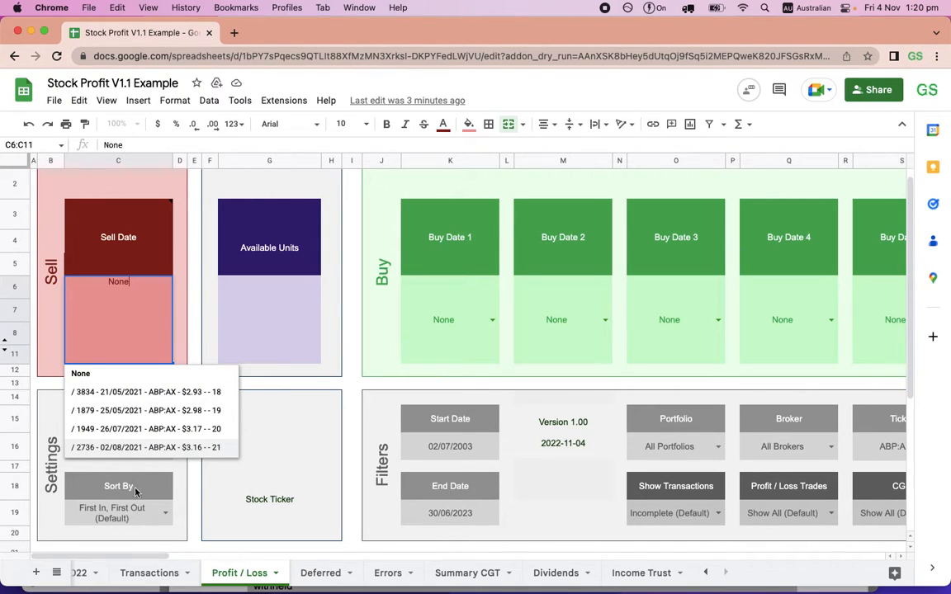
pyautogui.click(194, 484)
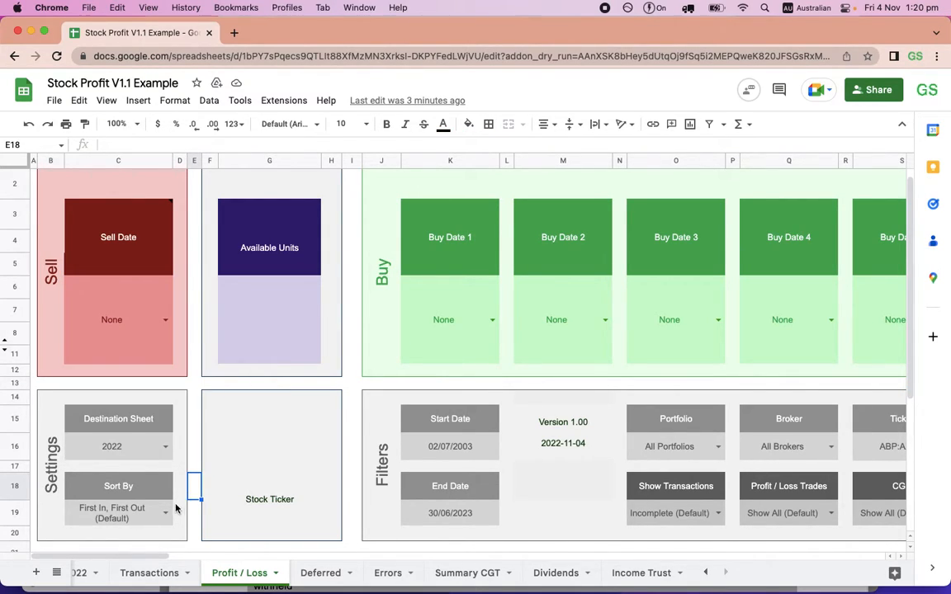
pyautogui.click(167, 514)
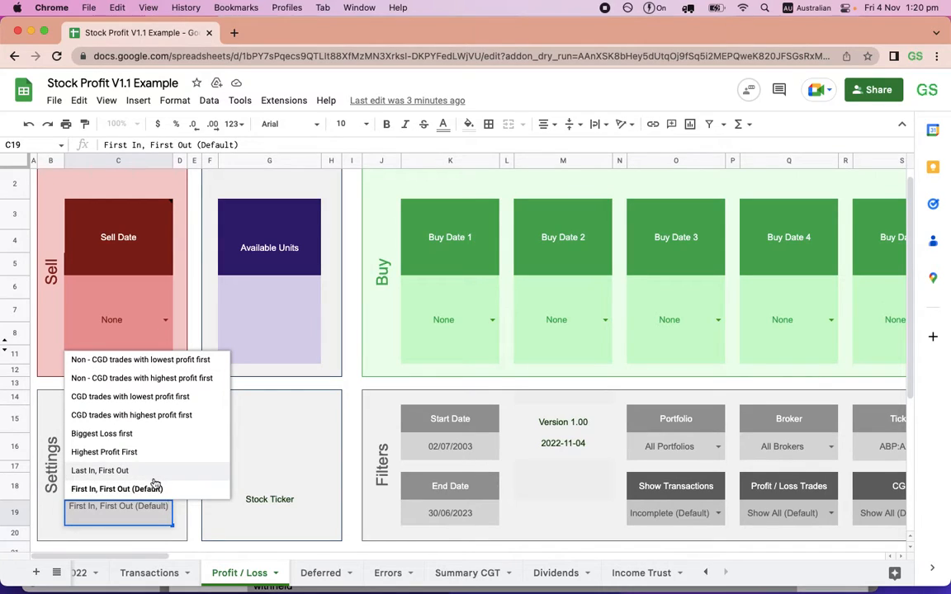
pyautogui.click(189, 517)
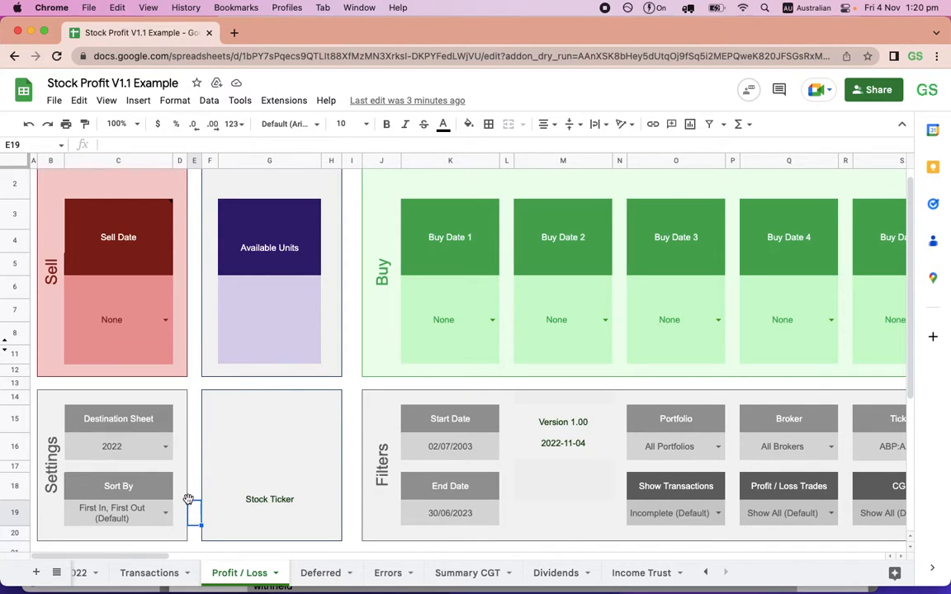
# Set the Sell Date to the 3834-unit ABP:AX sale of 21/05/2021 and Buy Date 1 to the 67-unit purchase of 21/03/2006.
pyautogui.click(166, 320)
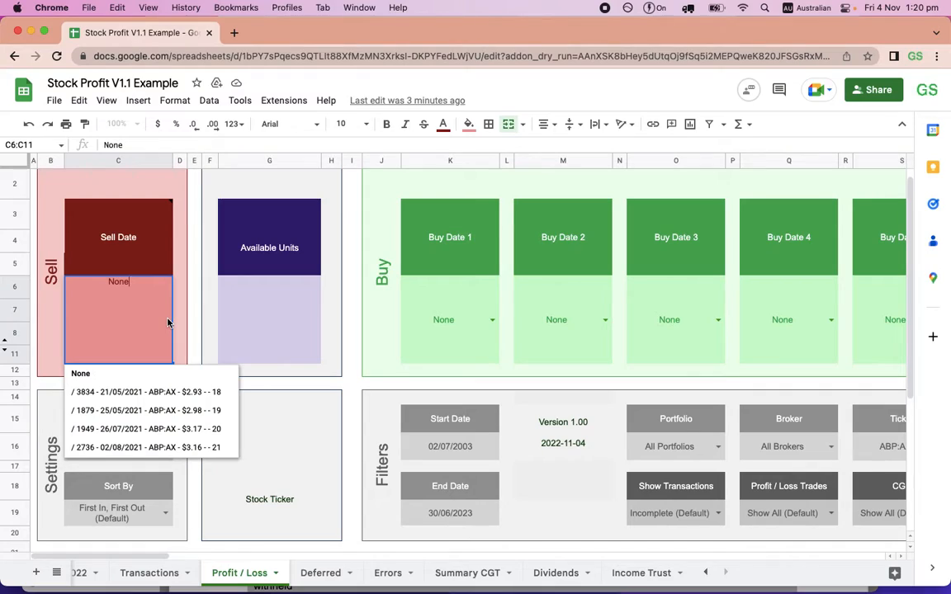
pyautogui.click(160, 393)
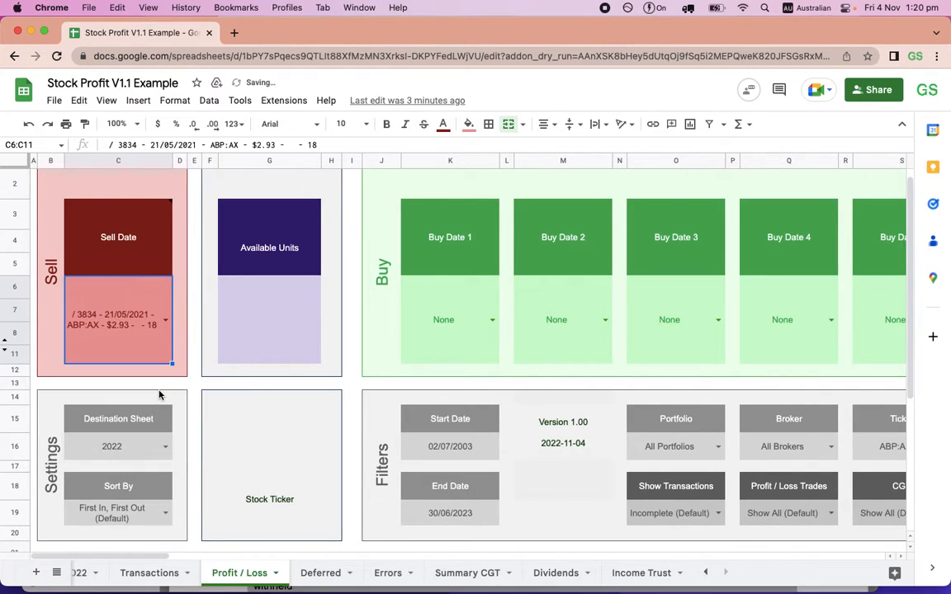
pyautogui.click(493, 320)
pyautogui.click(473, 393)
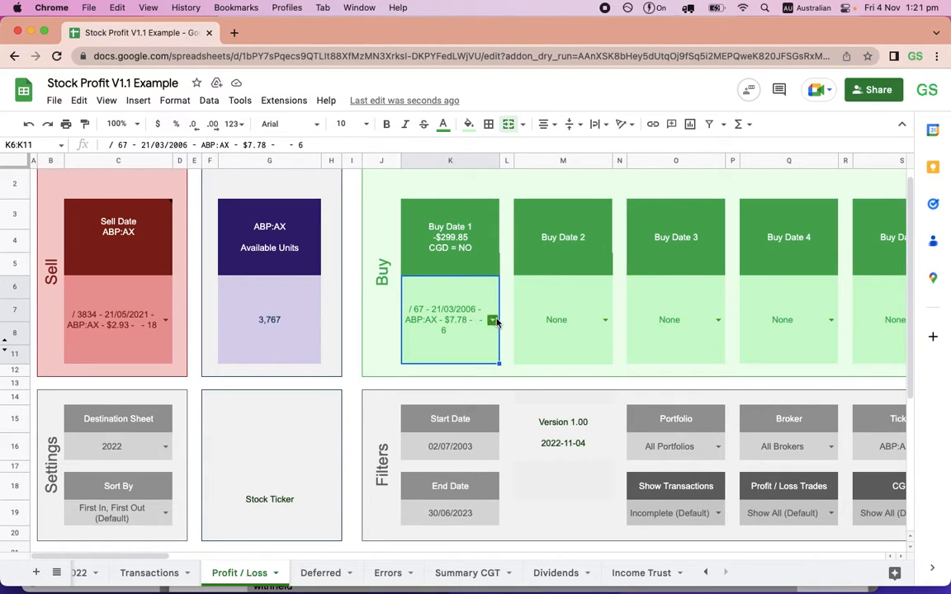
# Try the 2736-unit ABP:AX sale of 02/08/2021 as the Sell Date, and restore the 3834-unit sale of 21/05/2021.
pyautogui.click(163, 322)
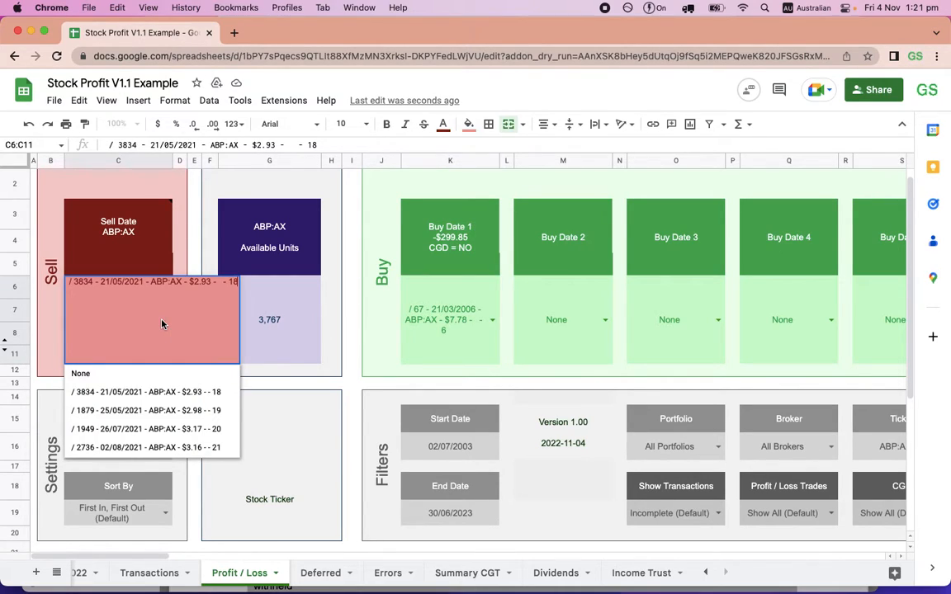
pyautogui.click(169, 447)
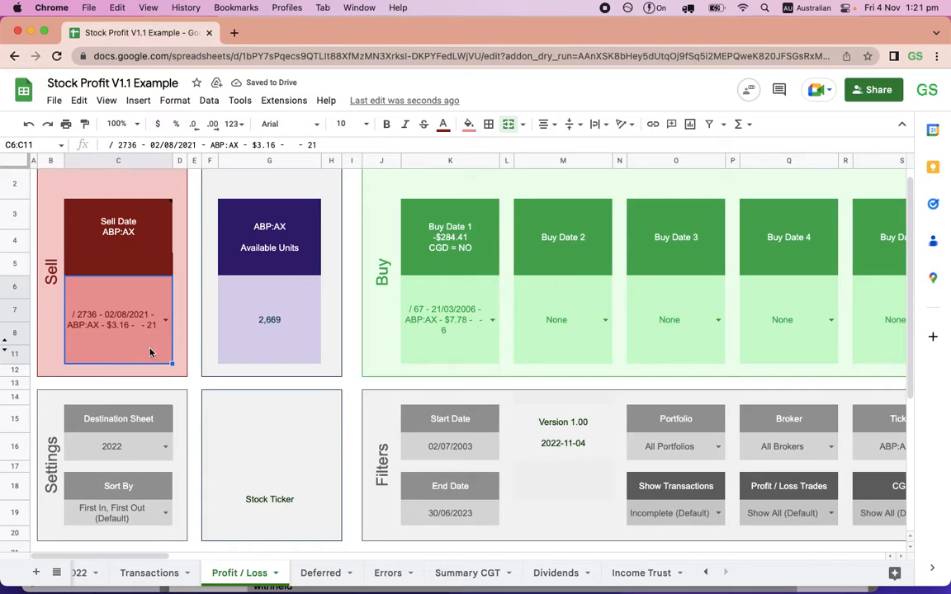
pyautogui.click(165, 320)
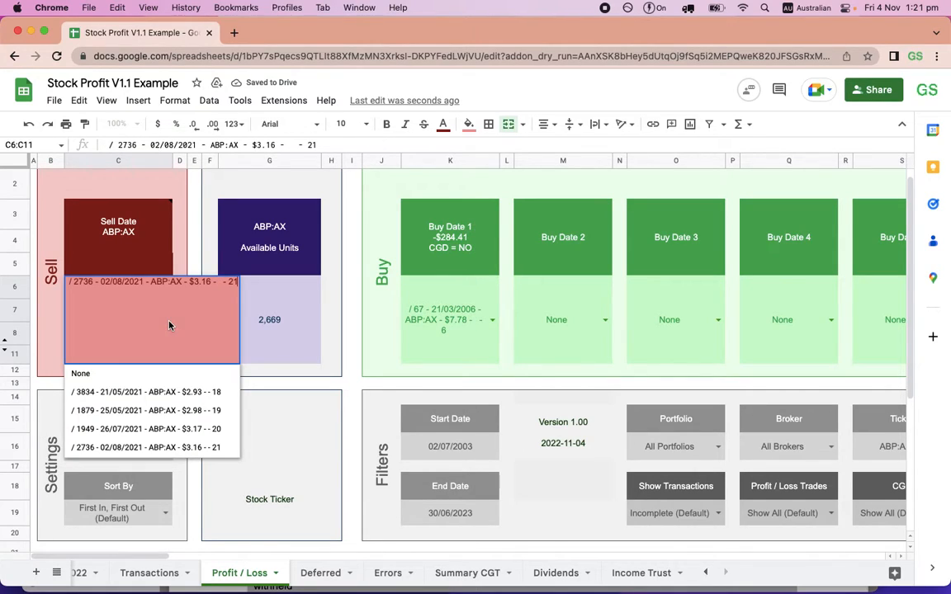
pyautogui.click(136, 393)
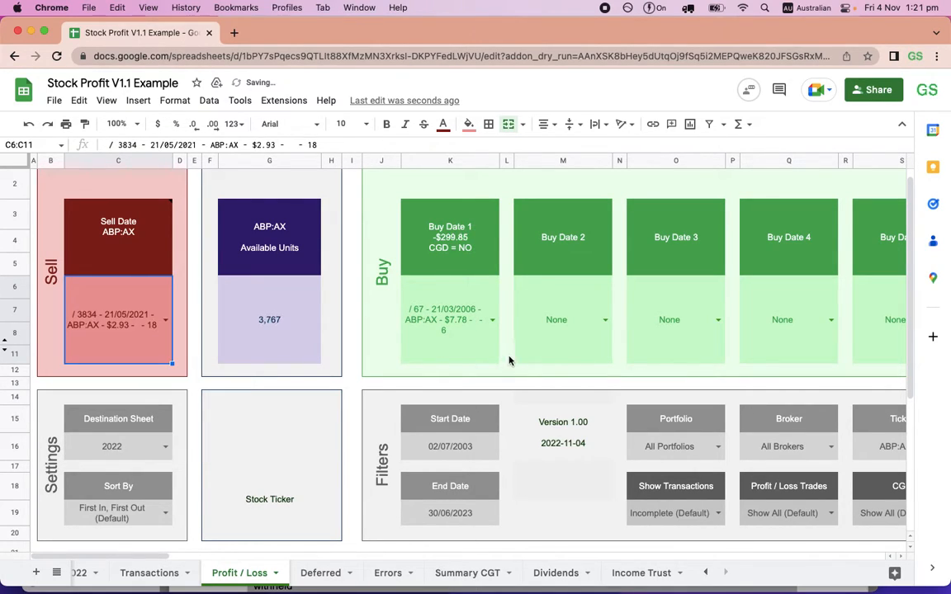
# Match further ABP:AX purchases: 700 units of 03/07/2006 as Buy Date 2, 938 of 26/03/2009 as Buy Date 3, 682 of 15/08/2011 as Buy Date 4.
pyautogui.click(604, 321)
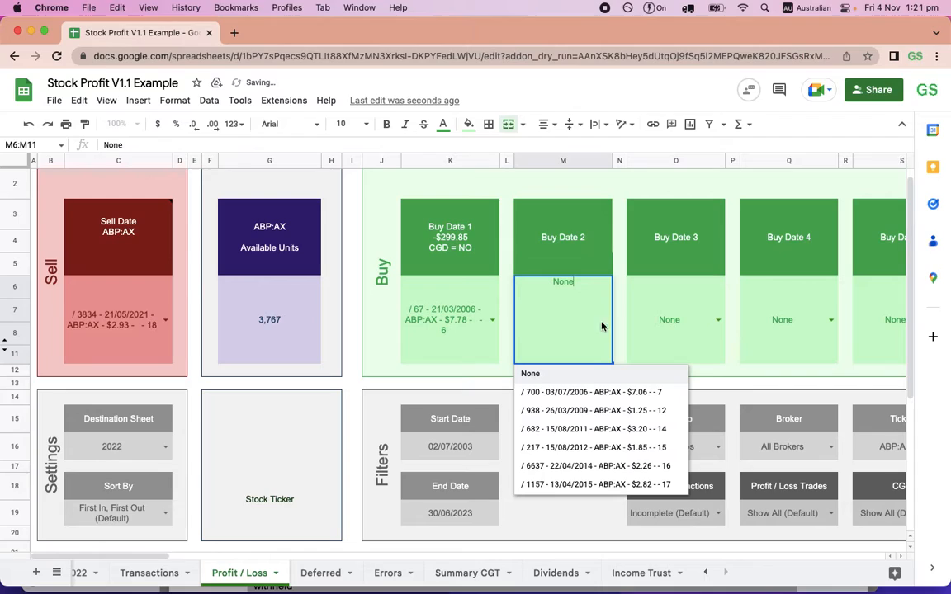
pyautogui.click(583, 394)
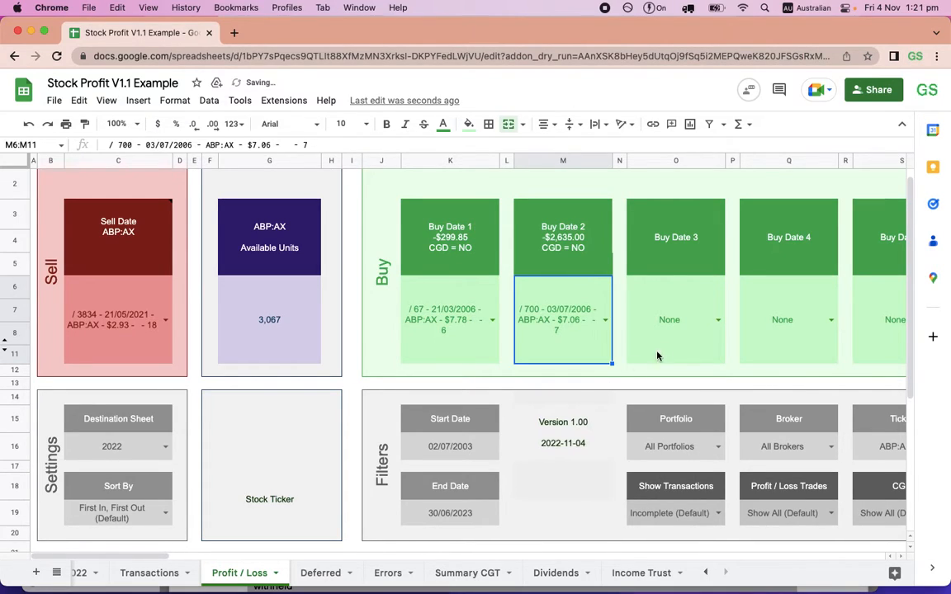
pyautogui.click(715, 322)
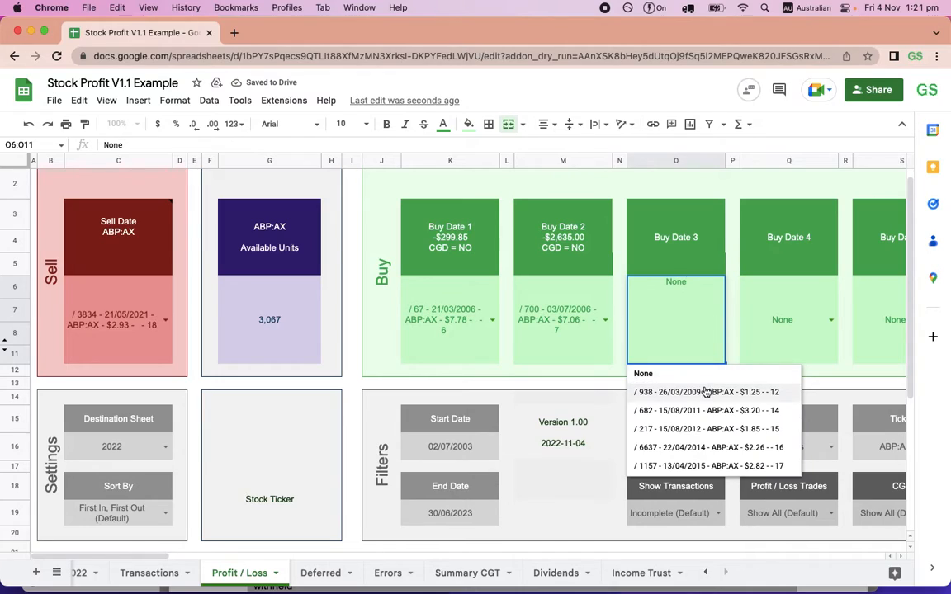
pyautogui.click(637, 392)
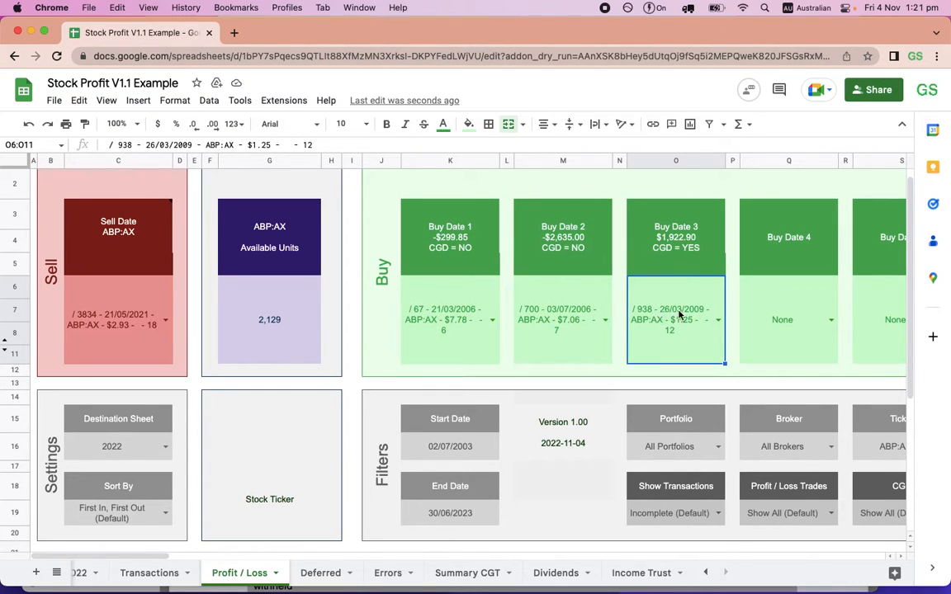
pyautogui.click(829, 320)
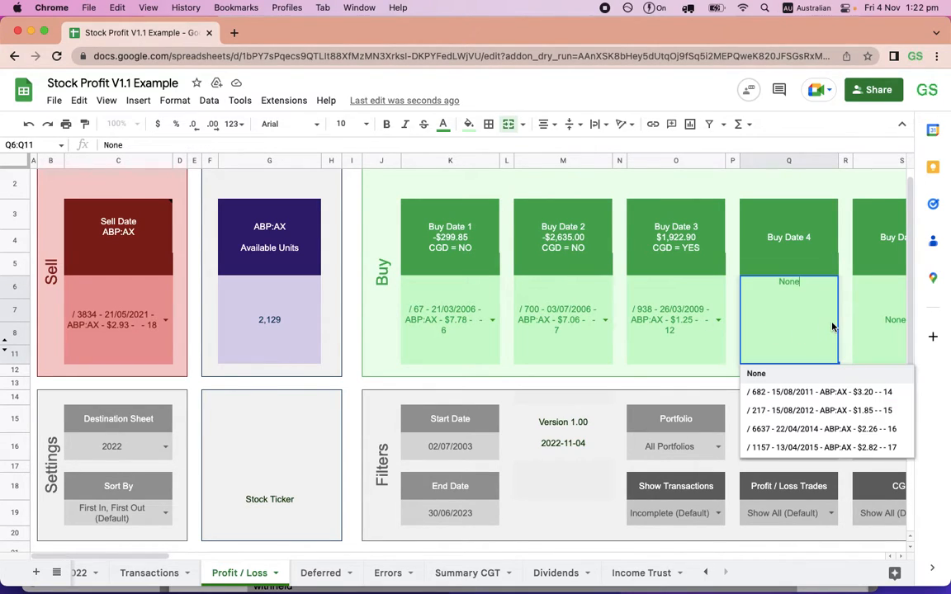
pyautogui.click(813, 393)
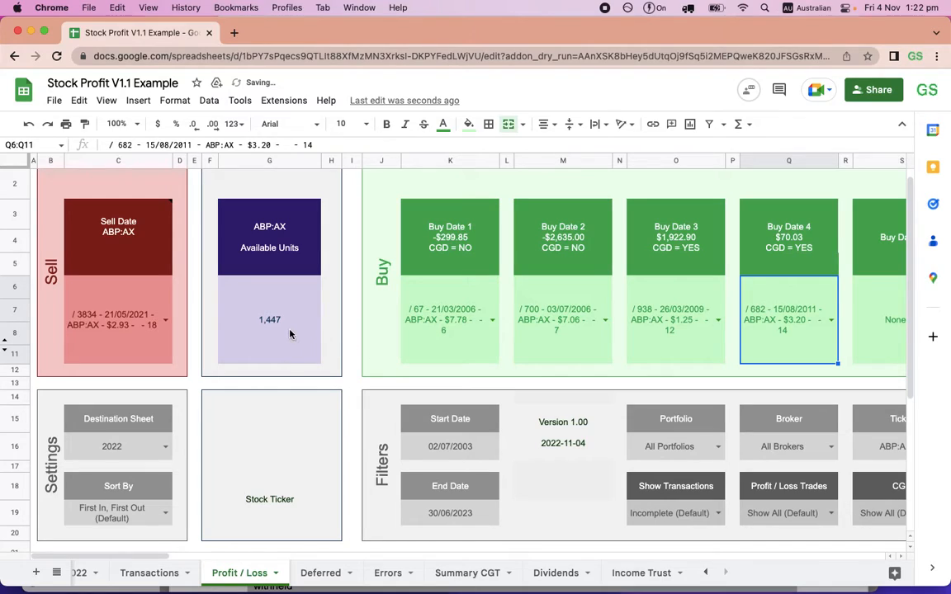
# Examine the Buy details of the matched ABP:AX purchases on the Profit / Loss sheet, through to the Auto Deferred Tax (Orig) column.
pyautogui.click(455, 299)
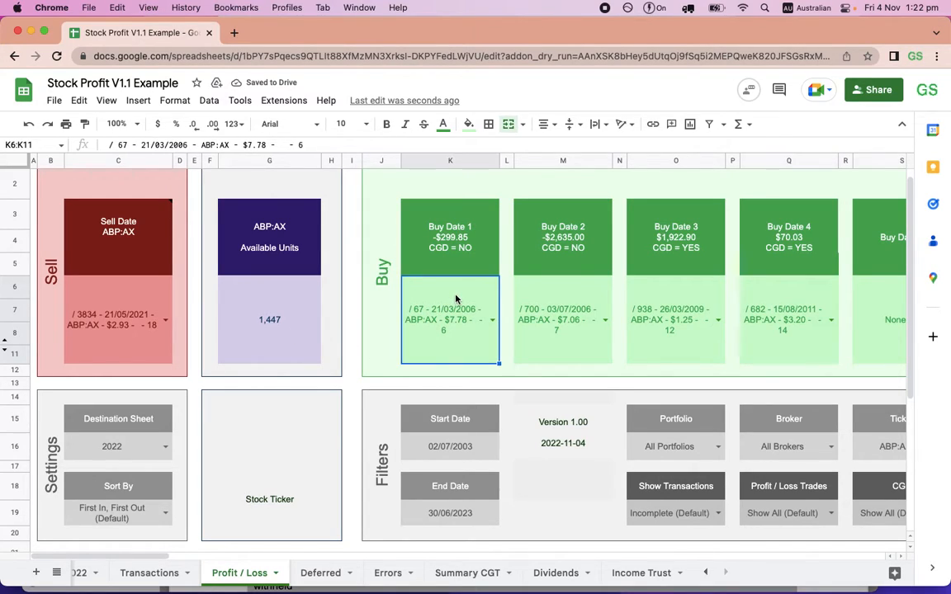
pyautogui.hscroll(8, 455, 278)
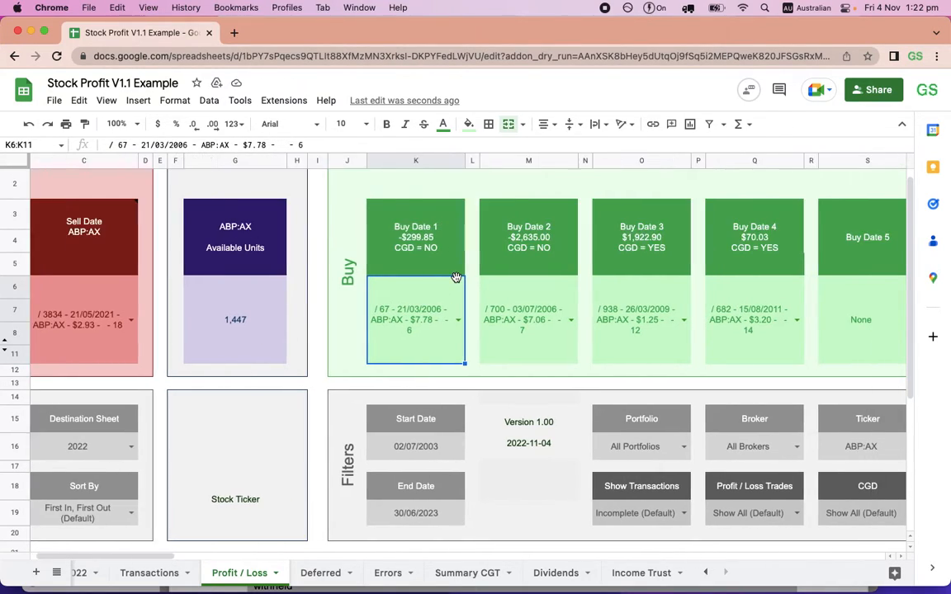
pyautogui.hscroll(20, 455, 282)
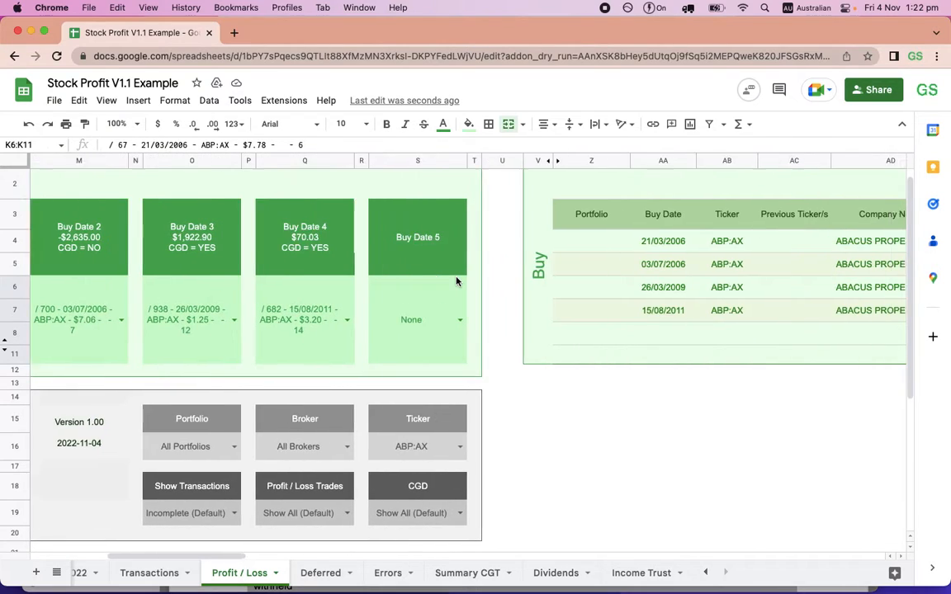
pyautogui.hscroll(10, 456, 282)
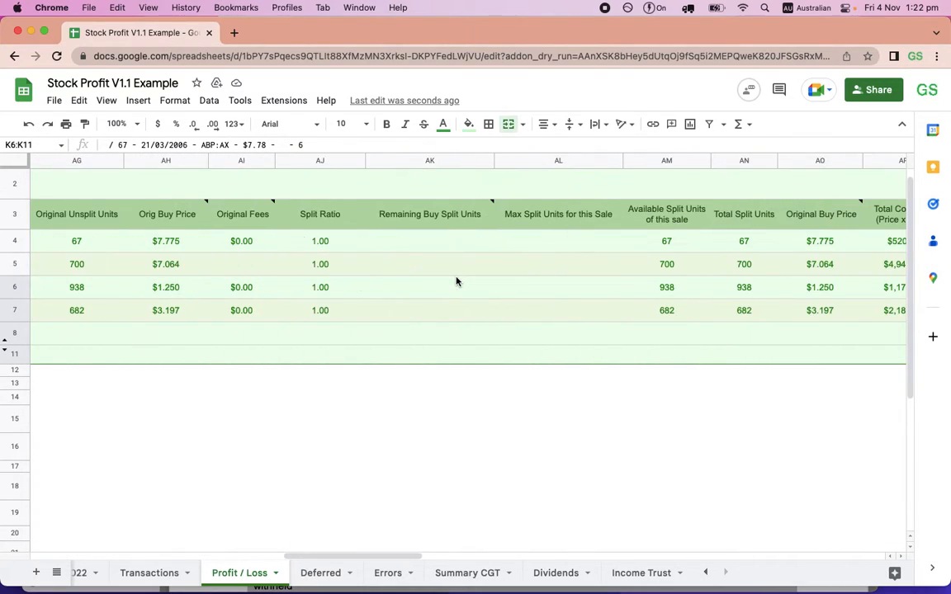
pyautogui.hscroll(10, 455, 282)
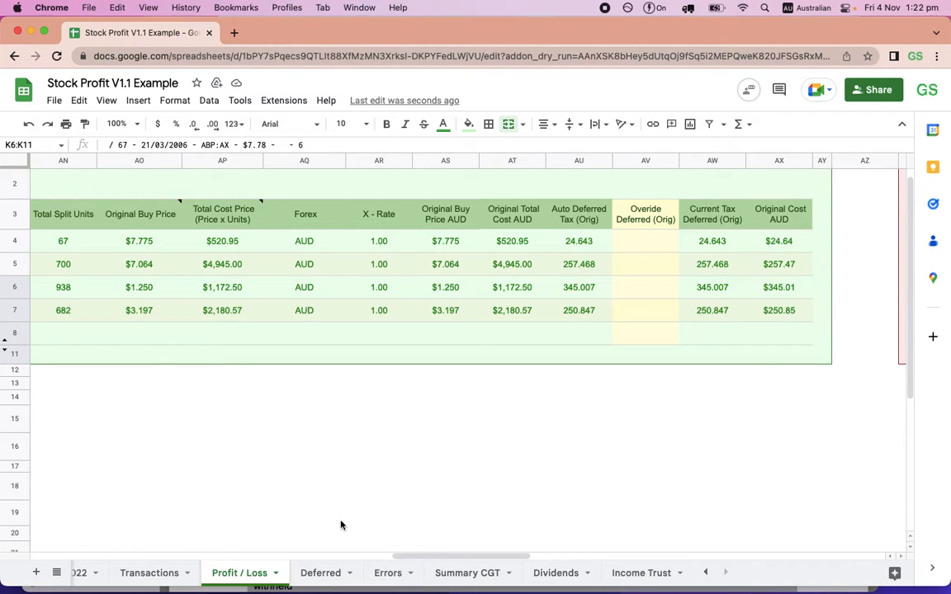
# Compare the ABP:AX Total Deferred, Total Allocated and Balance on the Deferred sheet with the automatic deferred tax on the Profit / Loss sheet.
pyautogui.click(320, 572)
pyautogui.click(421, 376)
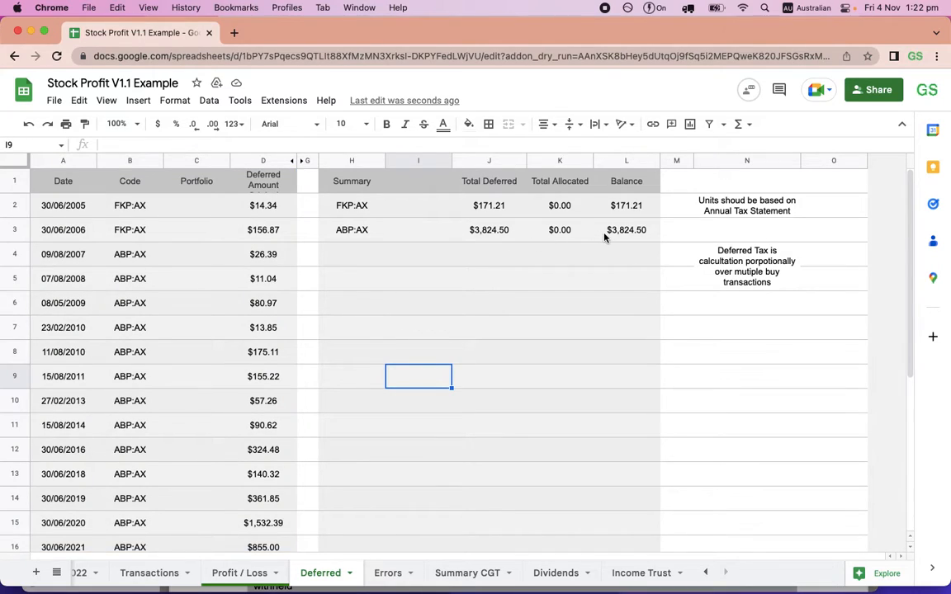
pyautogui.click(507, 237)
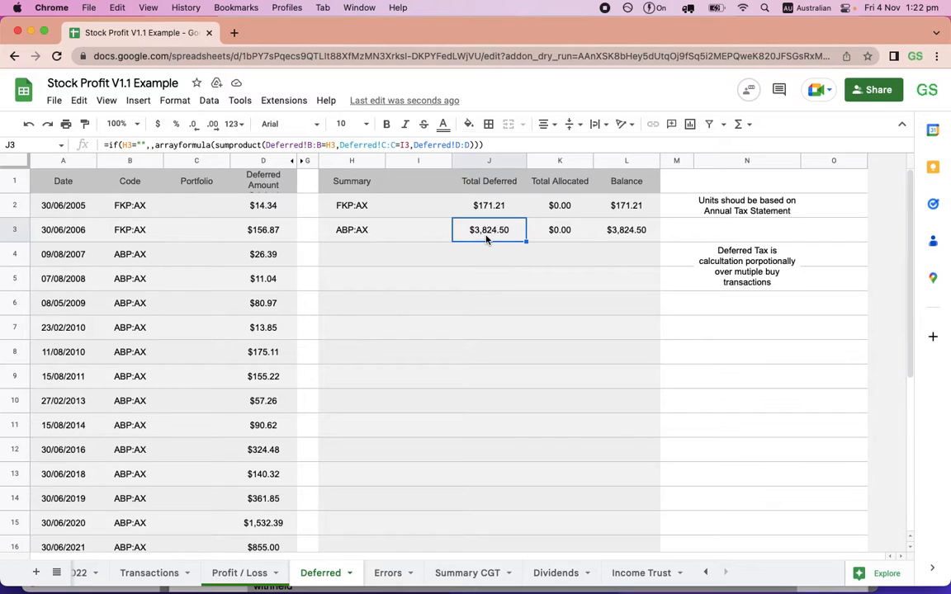
pyautogui.click(560, 228)
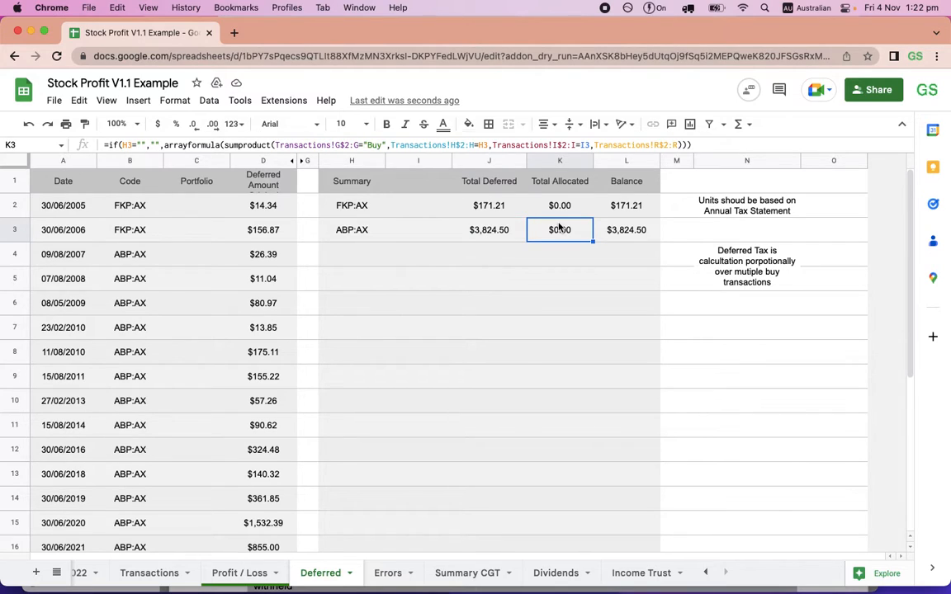
pyautogui.click(628, 237)
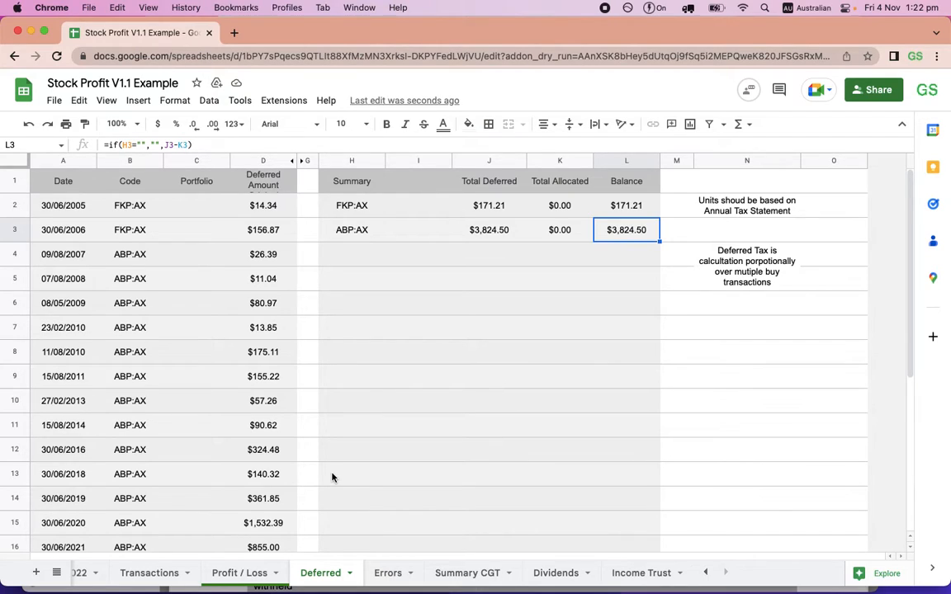
pyautogui.click(256, 572)
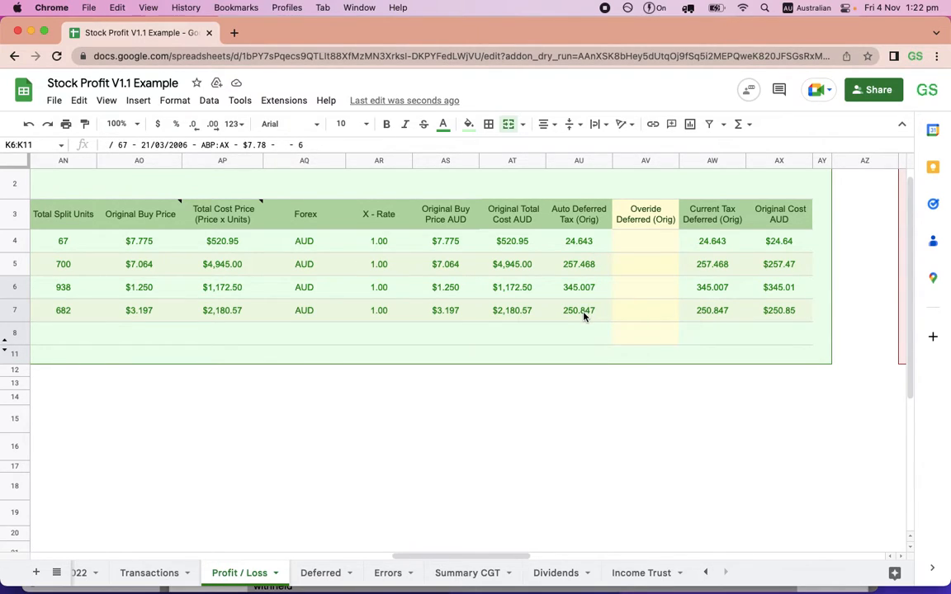
pyautogui.click(319, 573)
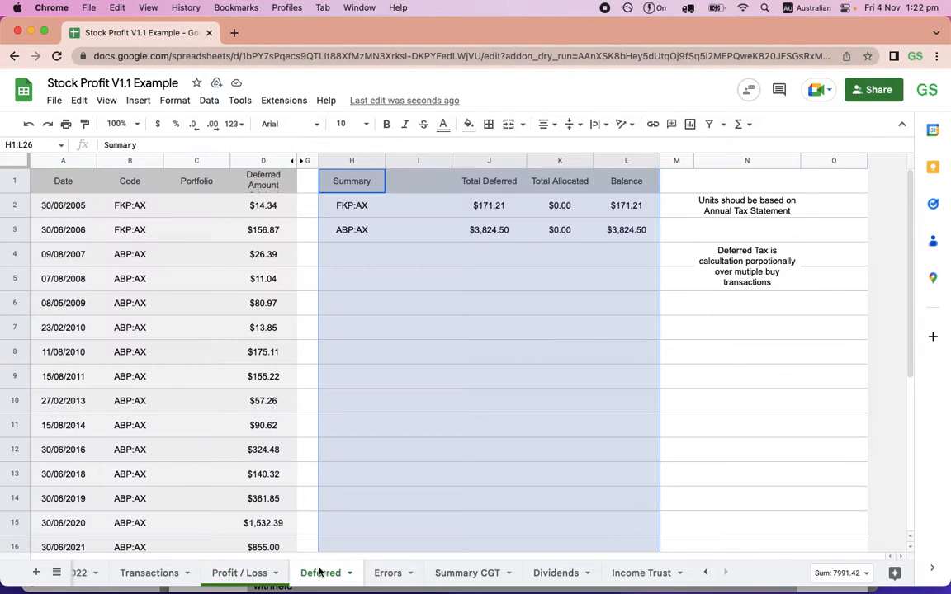
pyautogui.click(247, 573)
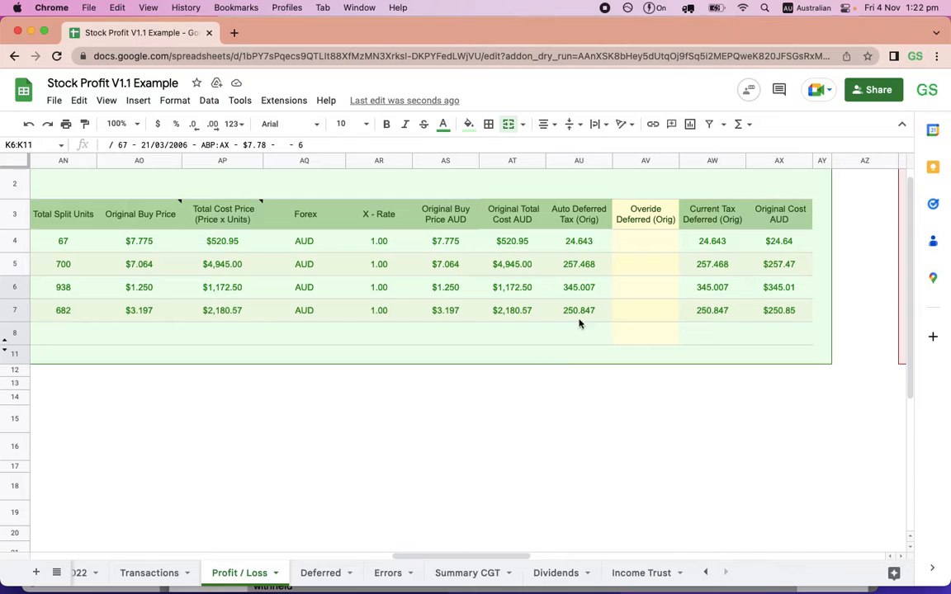
# Override the original deferred tax with 0 for the 67-unit purchase and 500 for the 700-unit purchase.
pyautogui.click(619, 246)
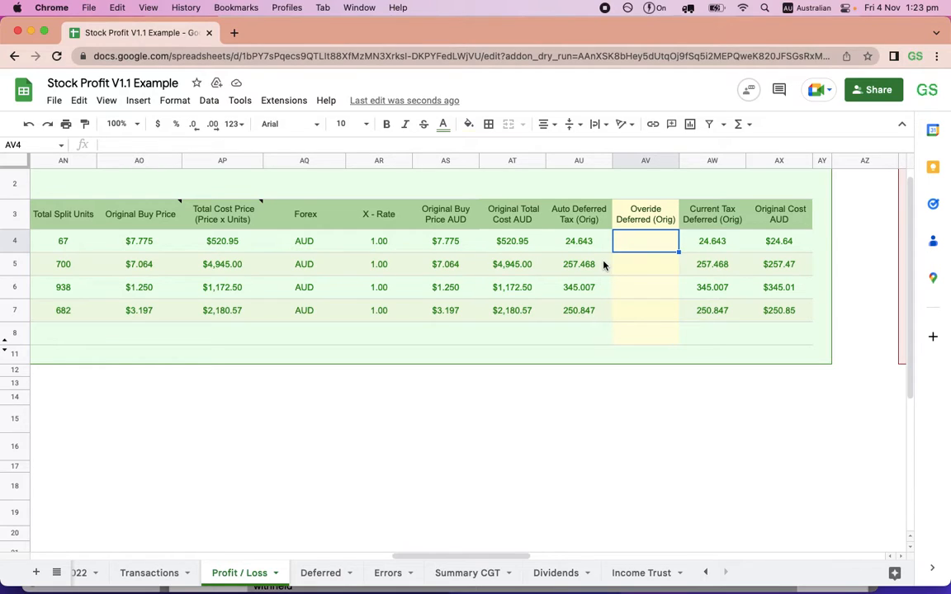
pyautogui.write('0')
pyautogui.click(636, 272)
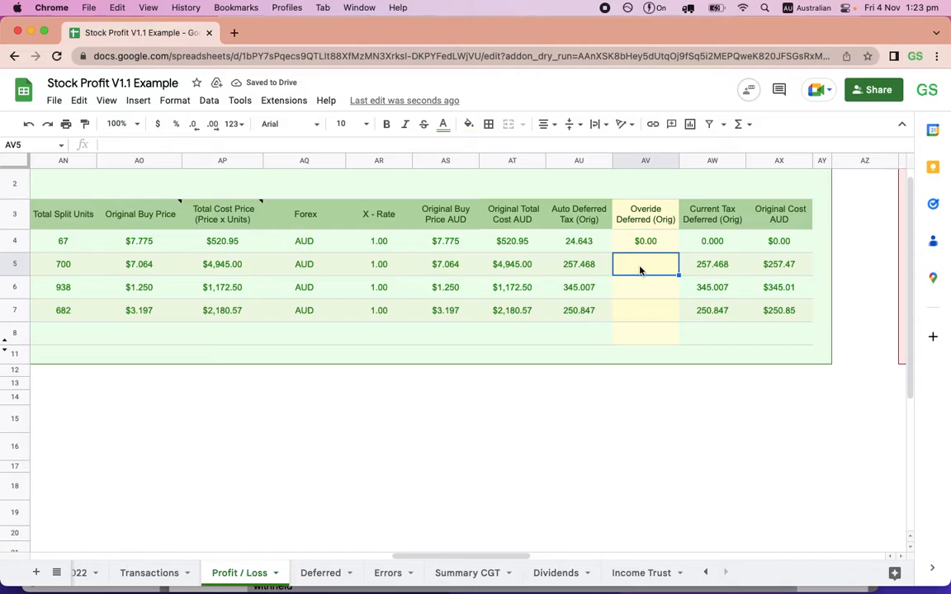
pyautogui.write('500')
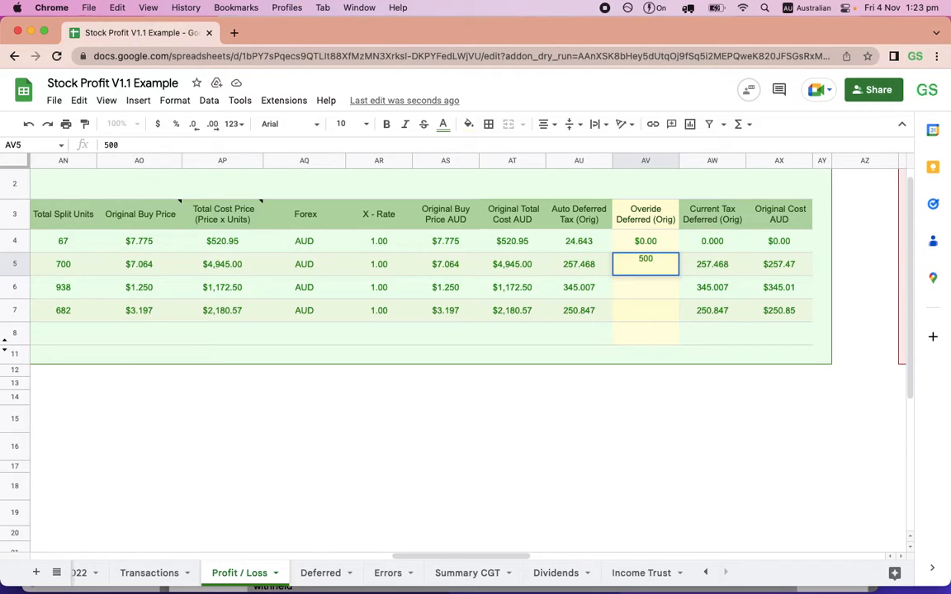
pyautogui.press('Tab')
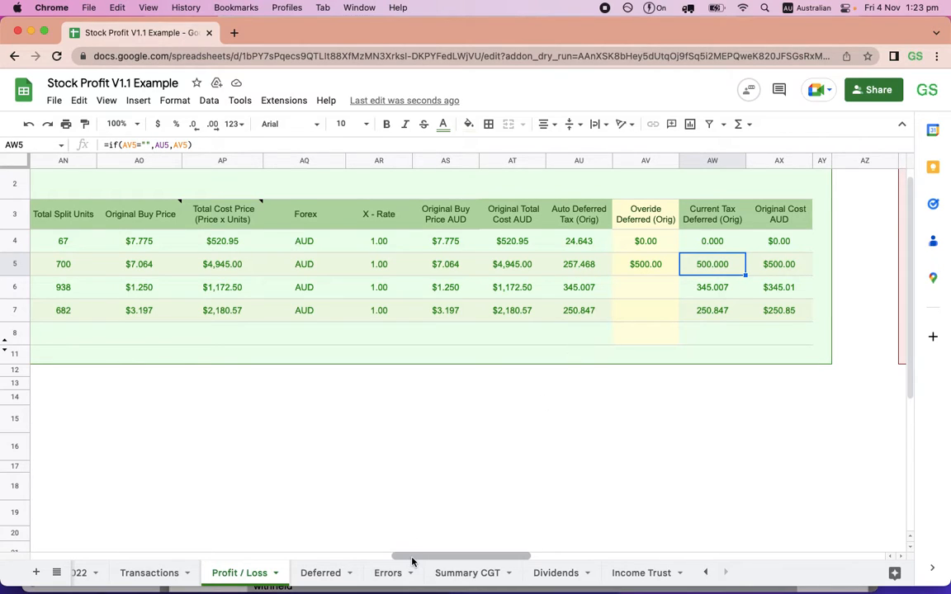
# Set Buy Date 3 and Buy Date 4 to None, leaving only the first two ABP:AX purchases matched.
pyautogui.moveTo(413, 561); pyautogui.dragTo(26, 512)
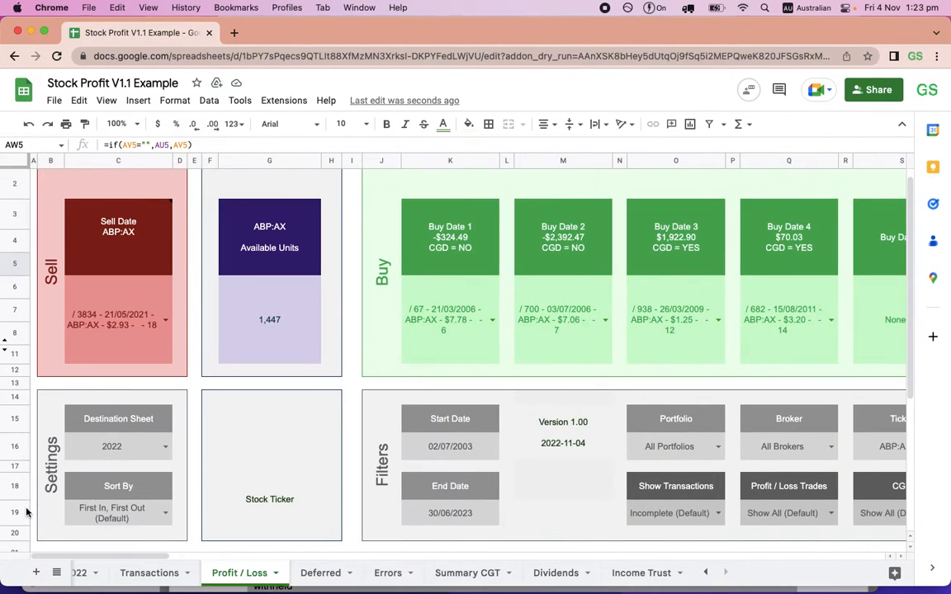
pyautogui.click(722, 327)
pyautogui.click(702, 372)
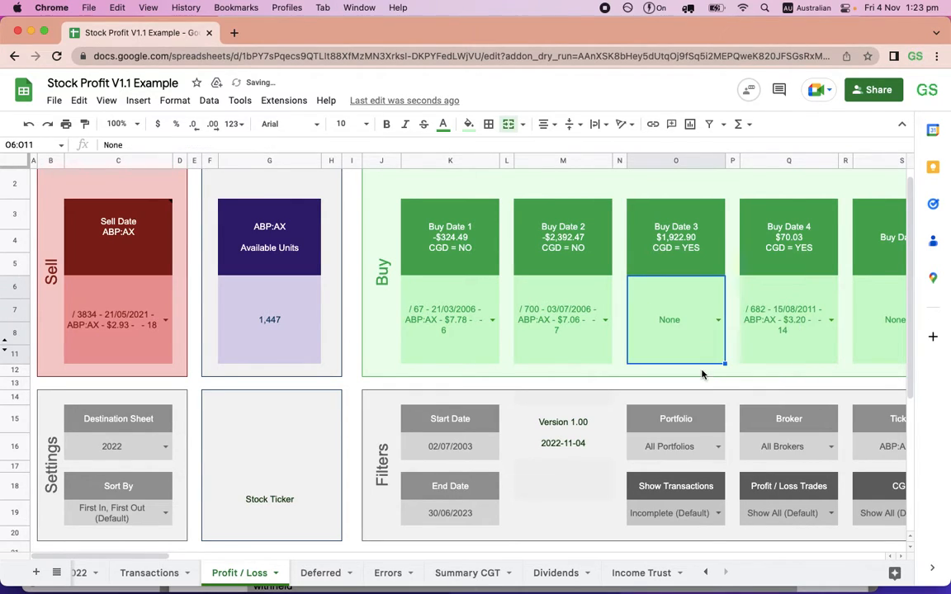
pyautogui.click(830, 321)
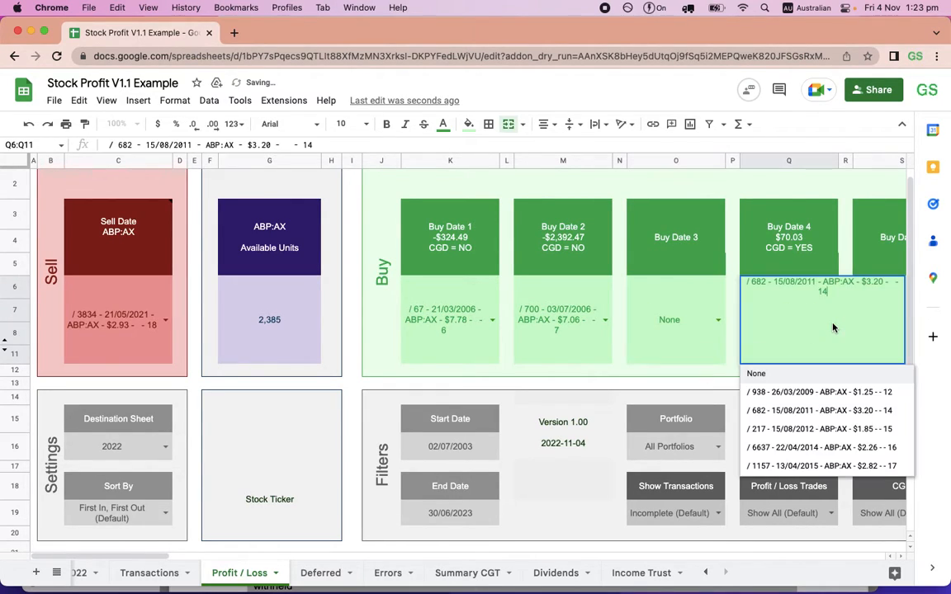
pyautogui.click(753, 376)
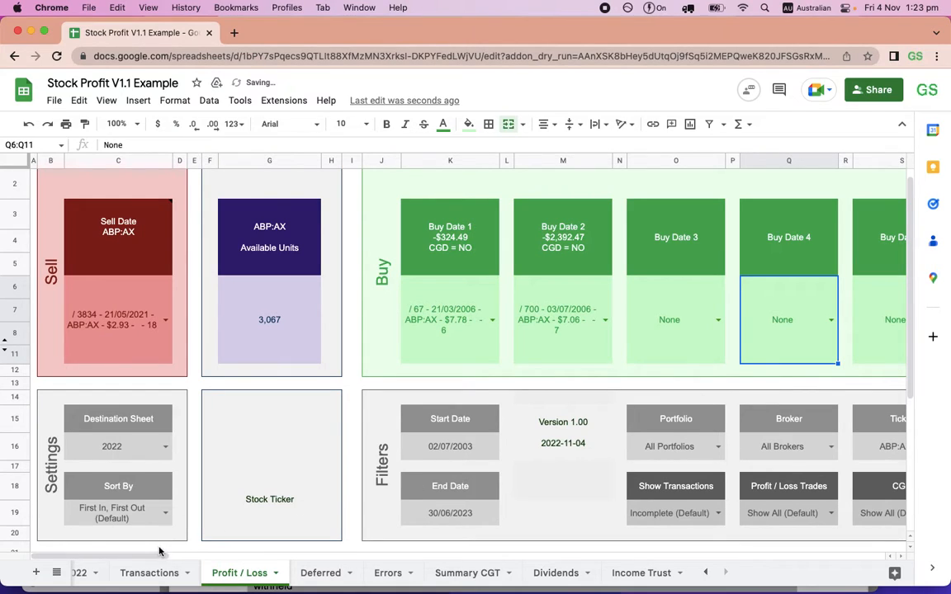
# Check the deferred tax, cost base and P / L columns in the Sell details of the two matched trades.
pyautogui.moveTo(155, 558); pyautogui.dragTo(560, 561)
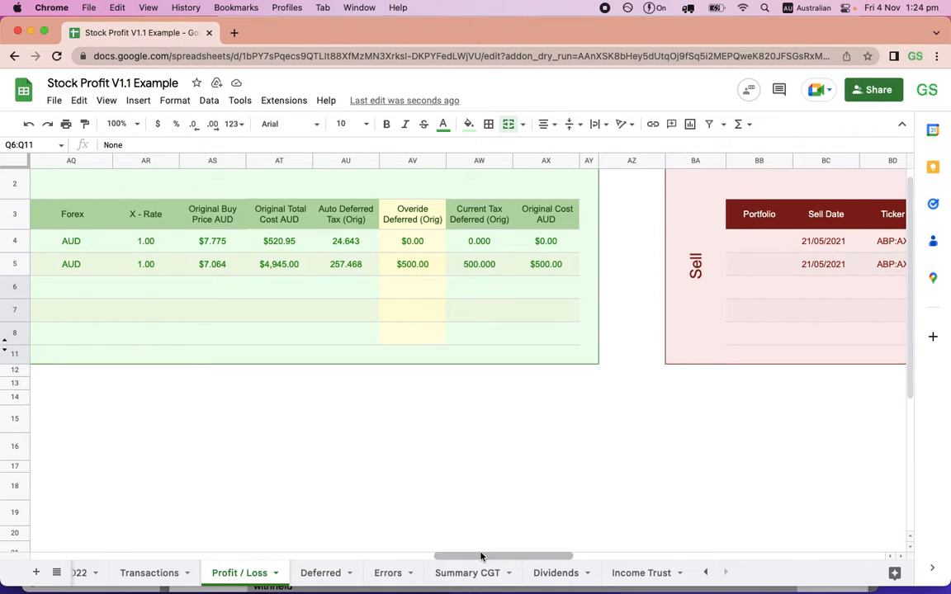
pyautogui.moveTo(481, 555); pyautogui.dragTo(794, 553)
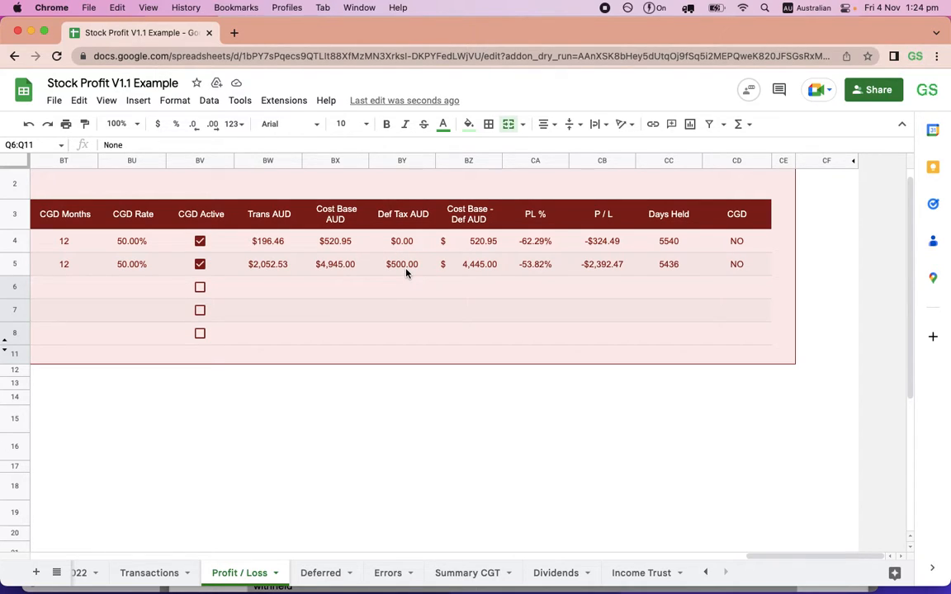
# Examine the columns and rows of the 2022 sheet for any recorded trades.
pyautogui.hscroll(-1, 382, 577)
pyautogui.hscroll(-3, 383, 577)
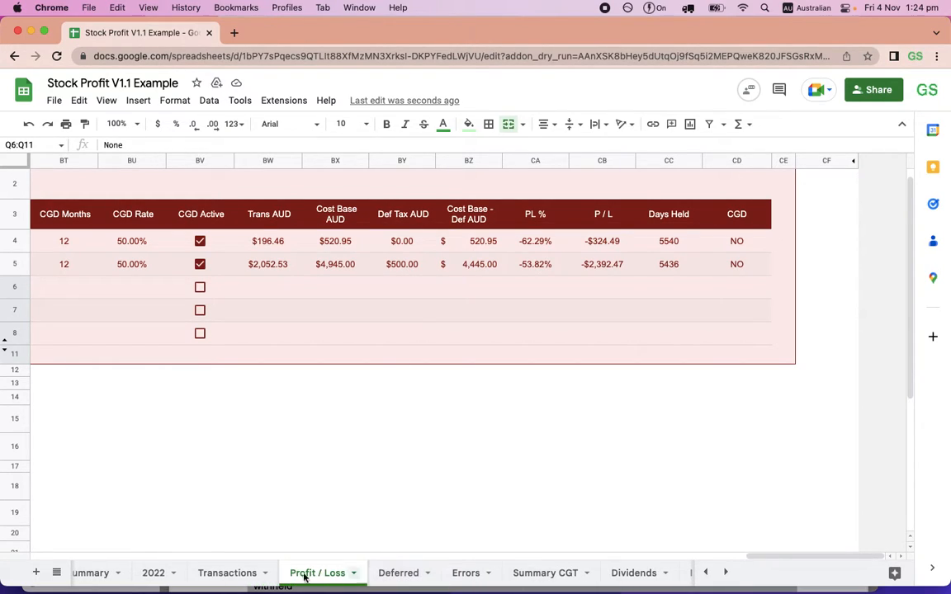
pyautogui.click(154, 573)
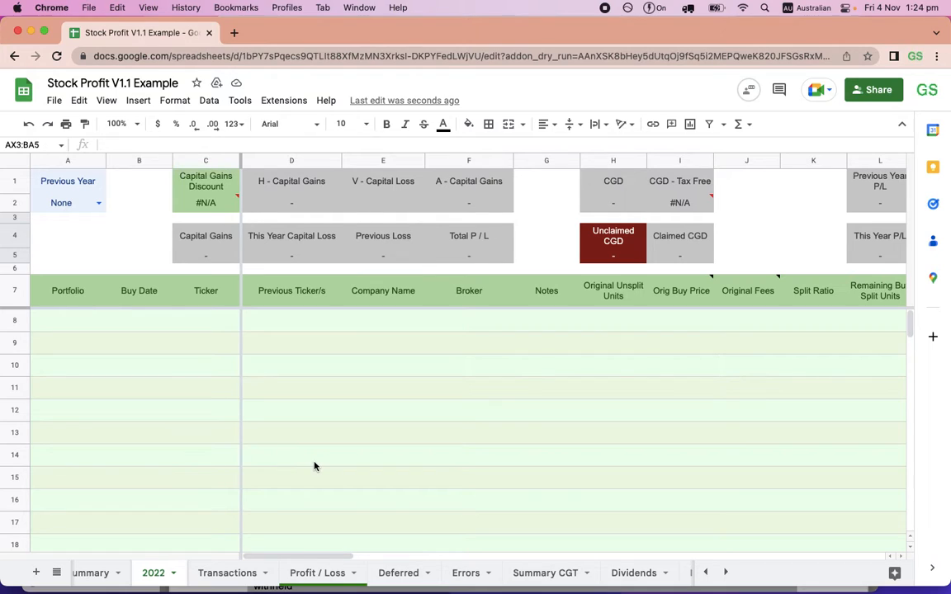
pyautogui.hscroll(5, 314, 465)
pyautogui.scroll(-15, 314, 466)
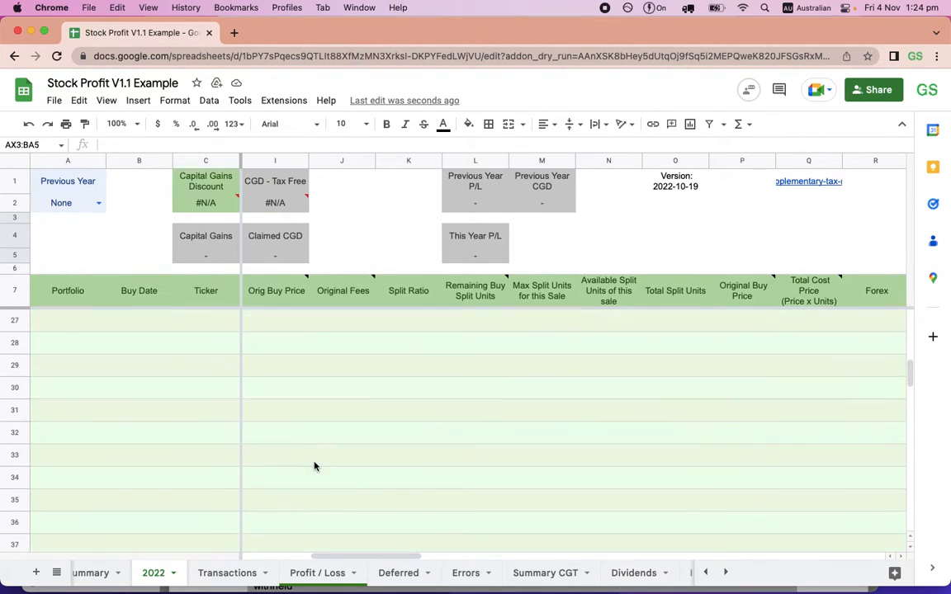
pyautogui.scroll(15, 315, 466)
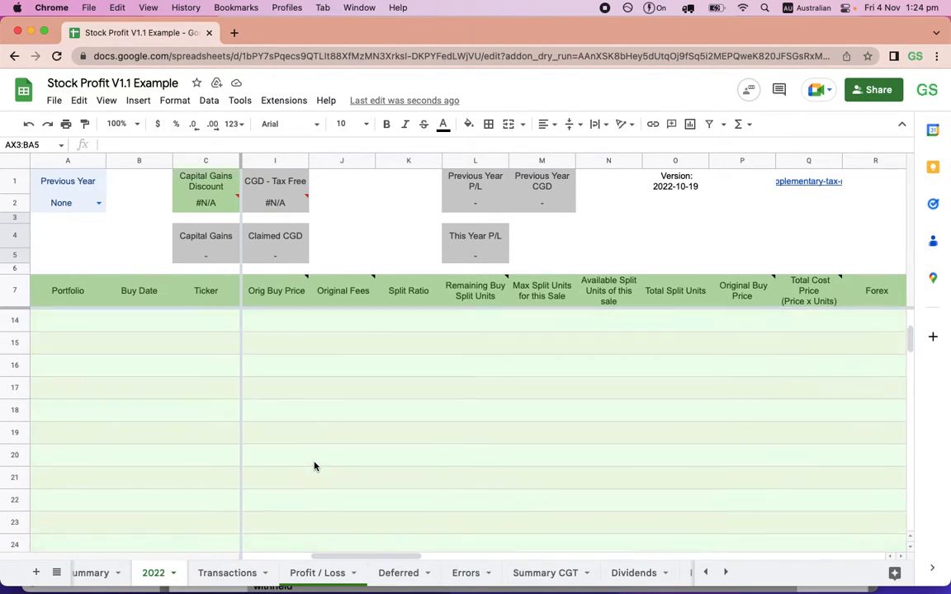
pyautogui.moveTo(365, 556); pyautogui.dragTo(283, 554)
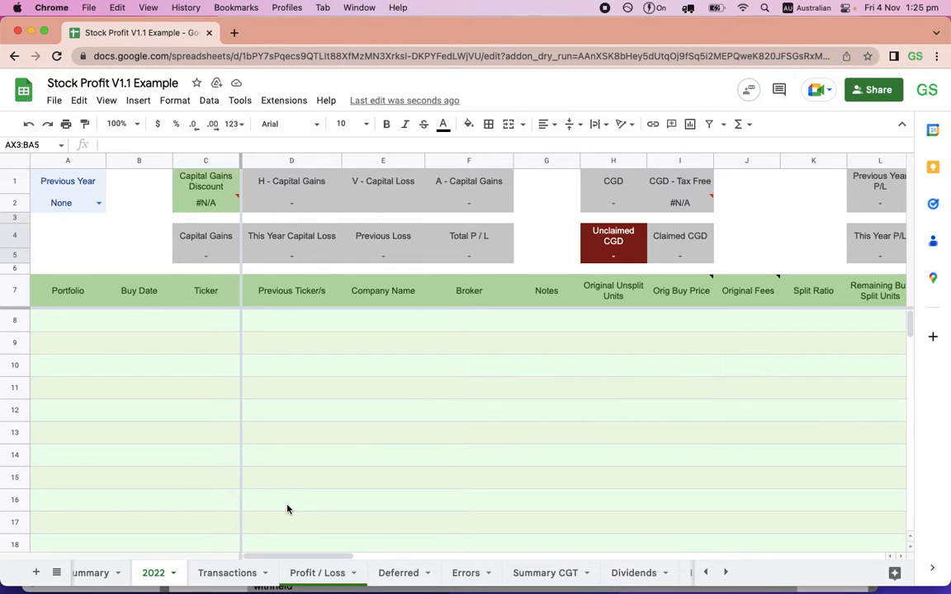
# Select 2022 as the Destination Sheet on the Profit / Loss sheet and check the 2022 sheet it refers to.
pyautogui.click(302, 572)
pyautogui.moveTo(754, 556); pyautogui.dragTo(42, 557)
pyautogui.click(162, 447)
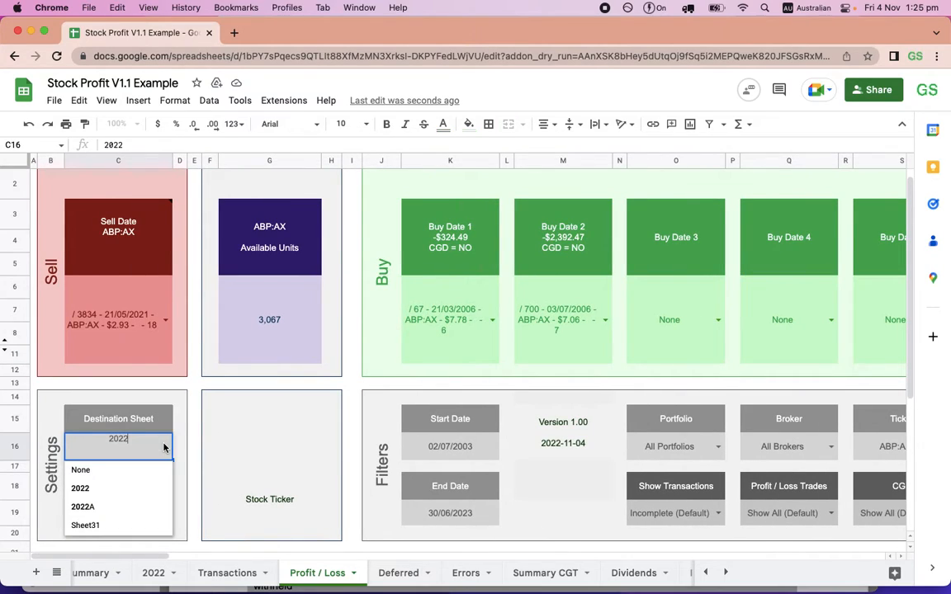
pyautogui.click(119, 487)
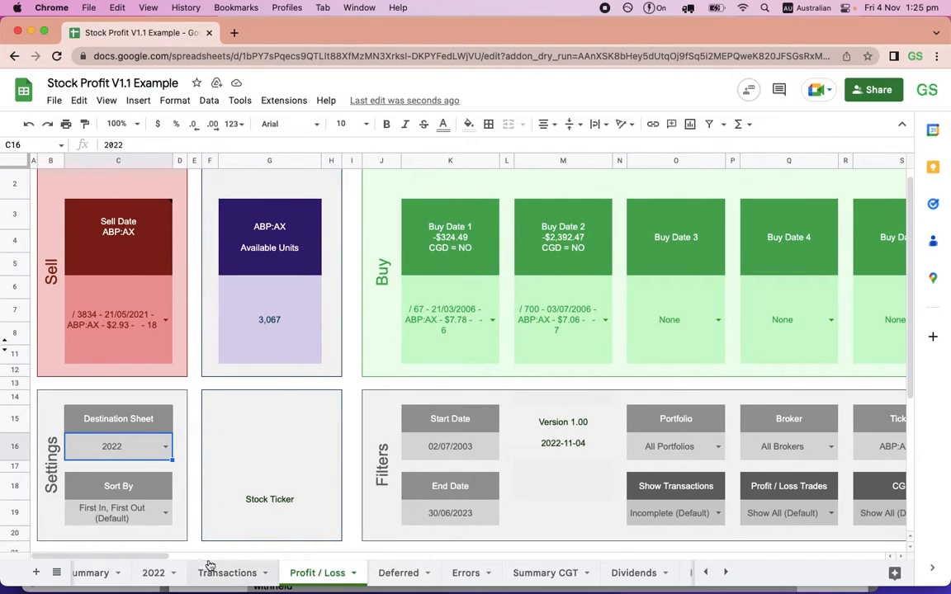
pyautogui.click(154, 573)
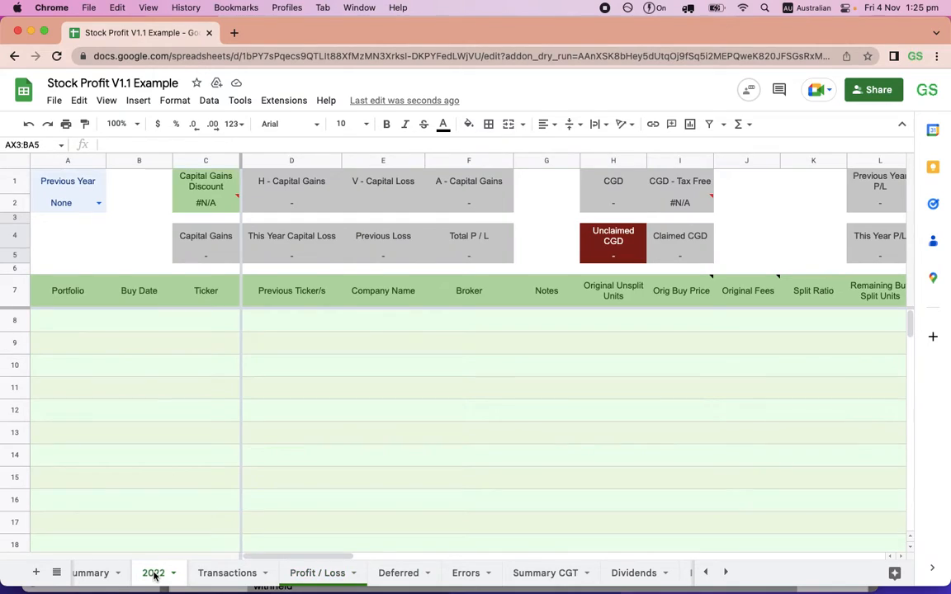
pyautogui.click(304, 572)
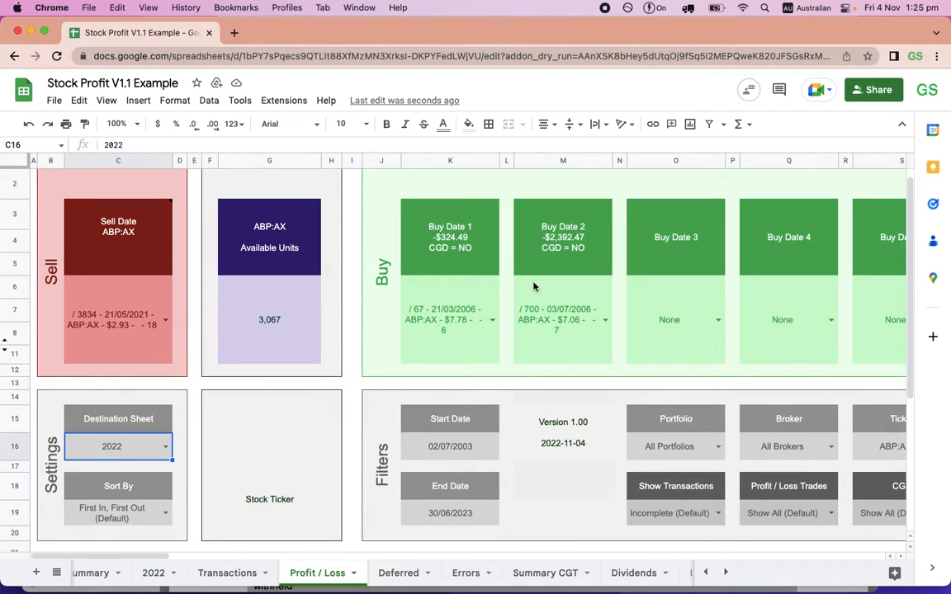
# Launch the Stock Profit Capital Gains tool and run Update P/L for the matched ABP:AX trades.
pyautogui.click(286, 101)
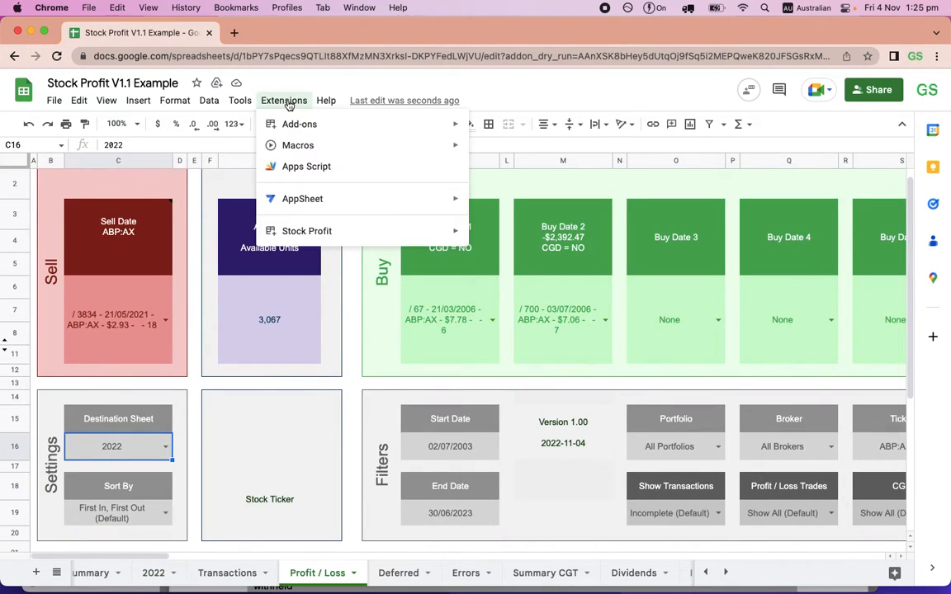
pyautogui.moveTo(304, 230)
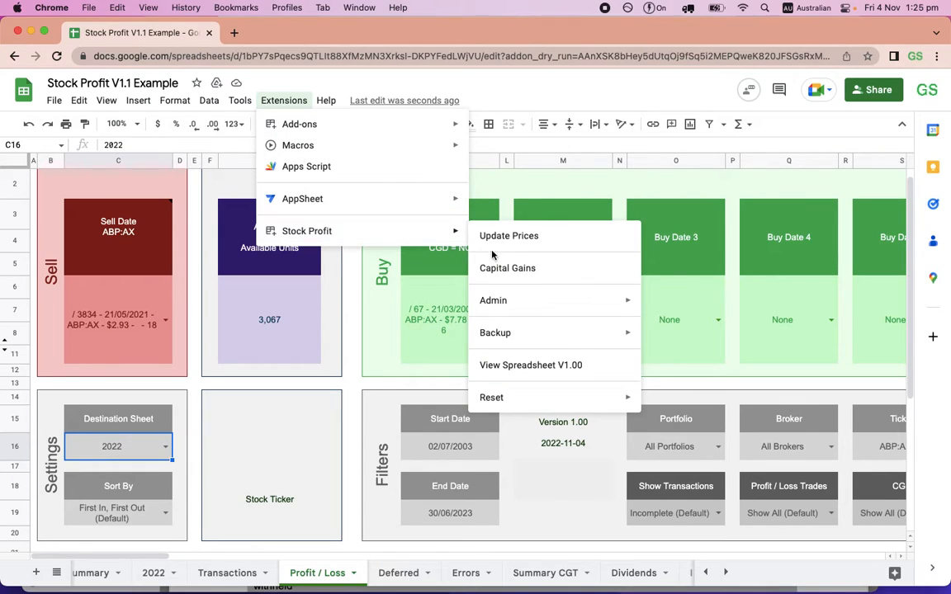
pyautogui.click(533, 269)
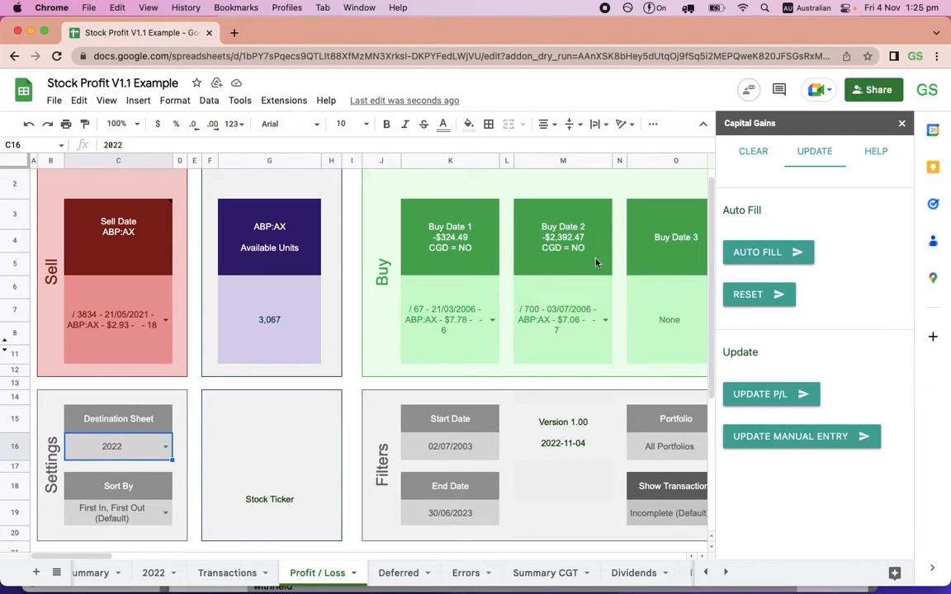
pyautogui.click(776, 396)
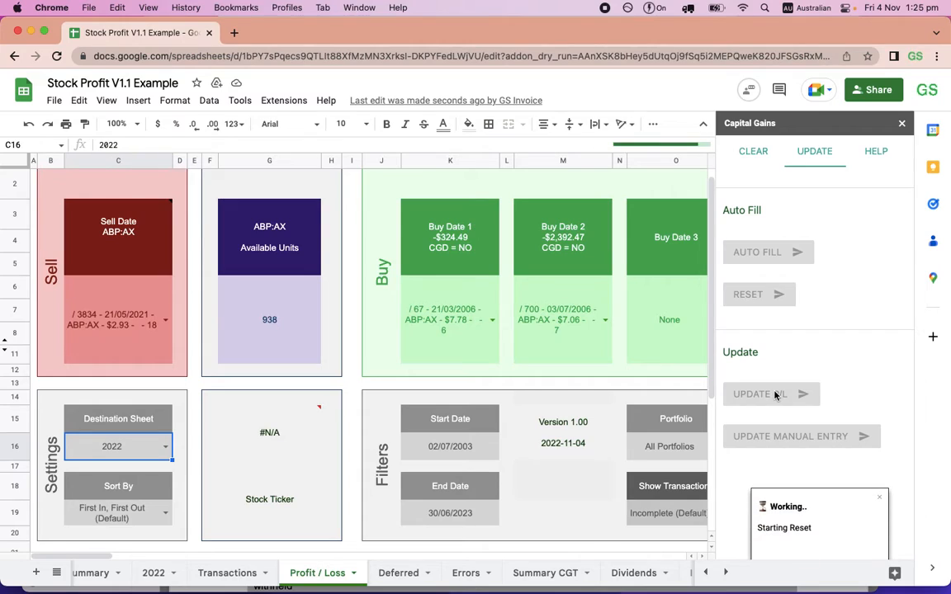
# Check the deferred tax override, sell and capital loss columns of the two ABP:AX trades written to the 2022 sheet.
pyautogui.click(776, 395)
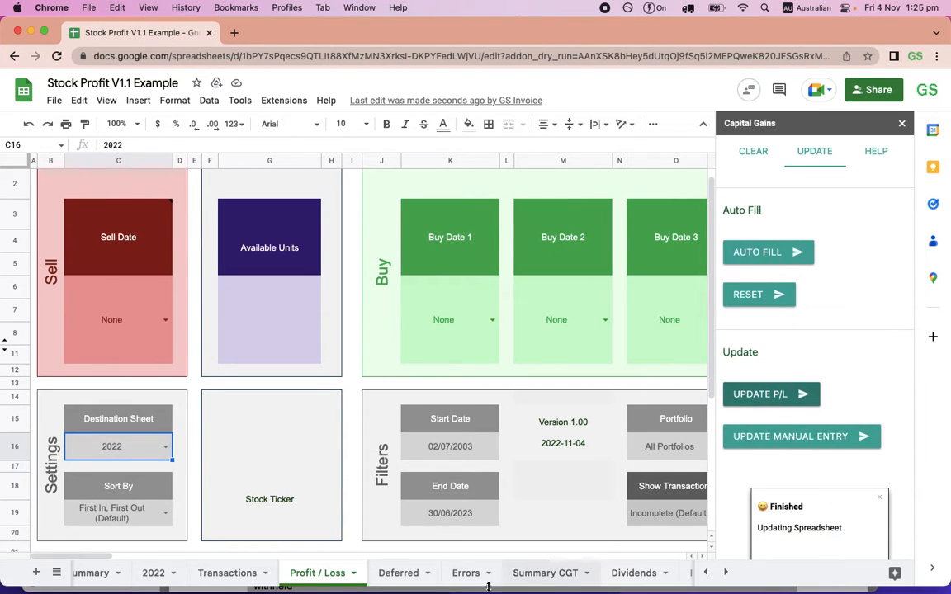
pyautogui.click(152, 574)
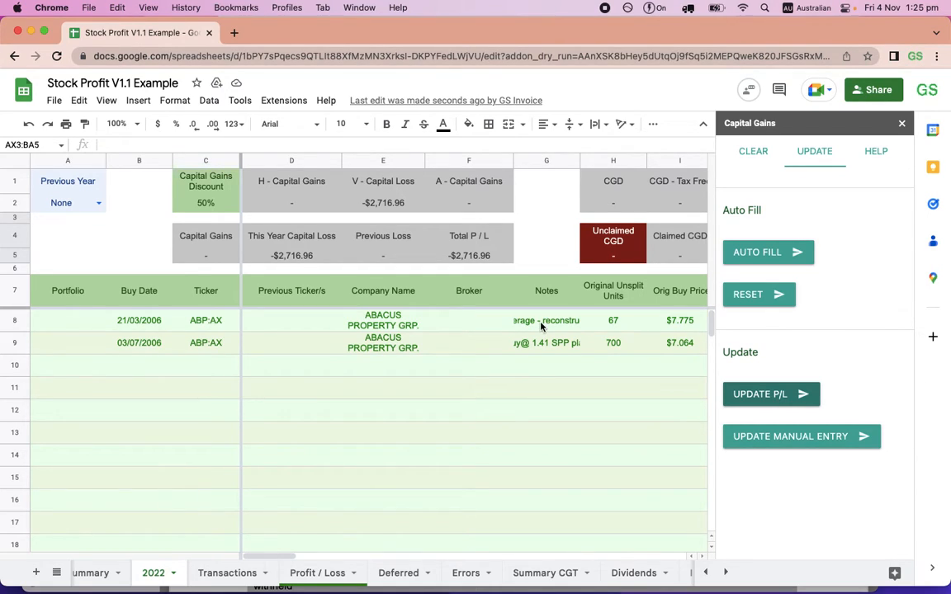
pyautogui.hscroll(3, 505, 353)
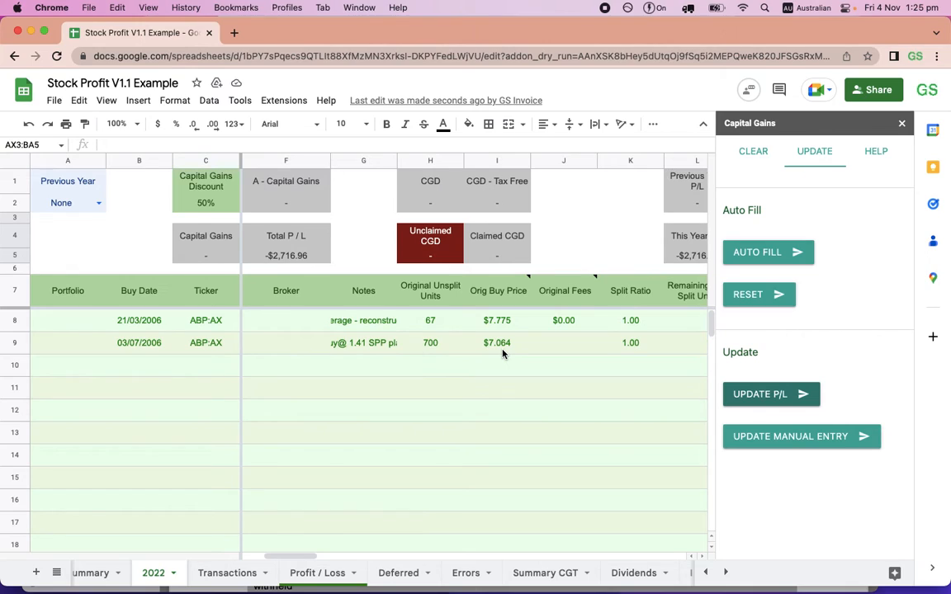
pyautogui.hscroll(12, 502, 353)
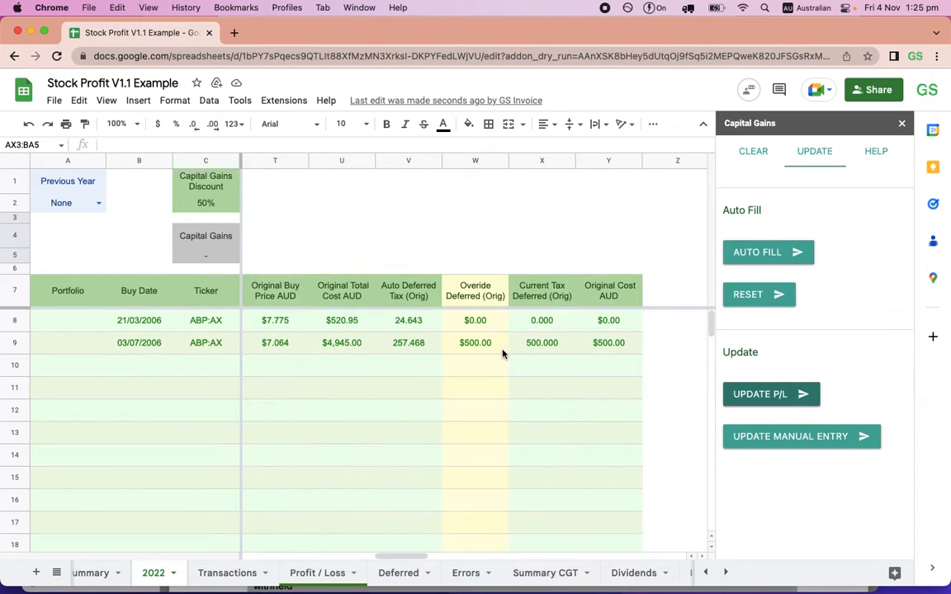
pyautogui.hscroll(5, 502, 354)
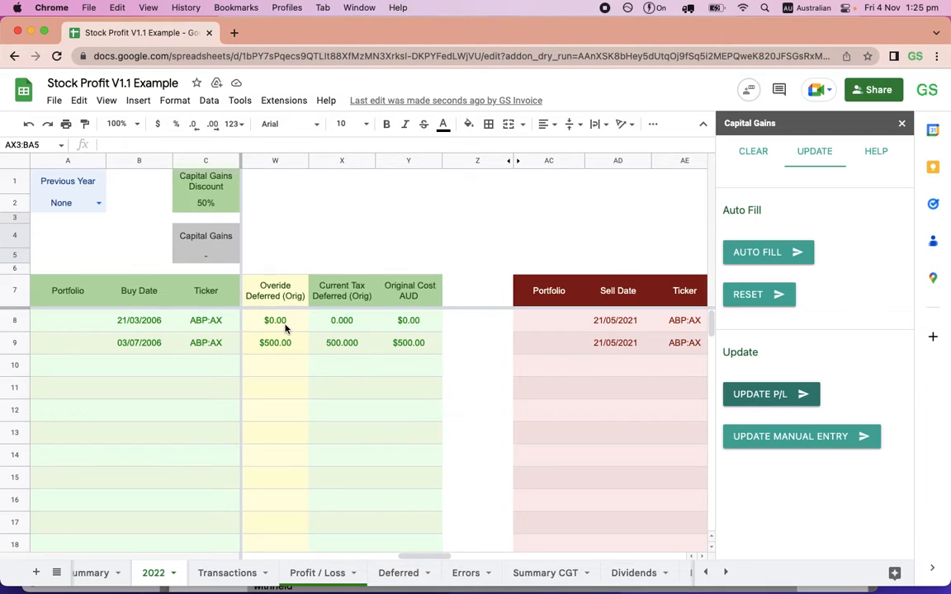
pyautogui.click(285, 328)
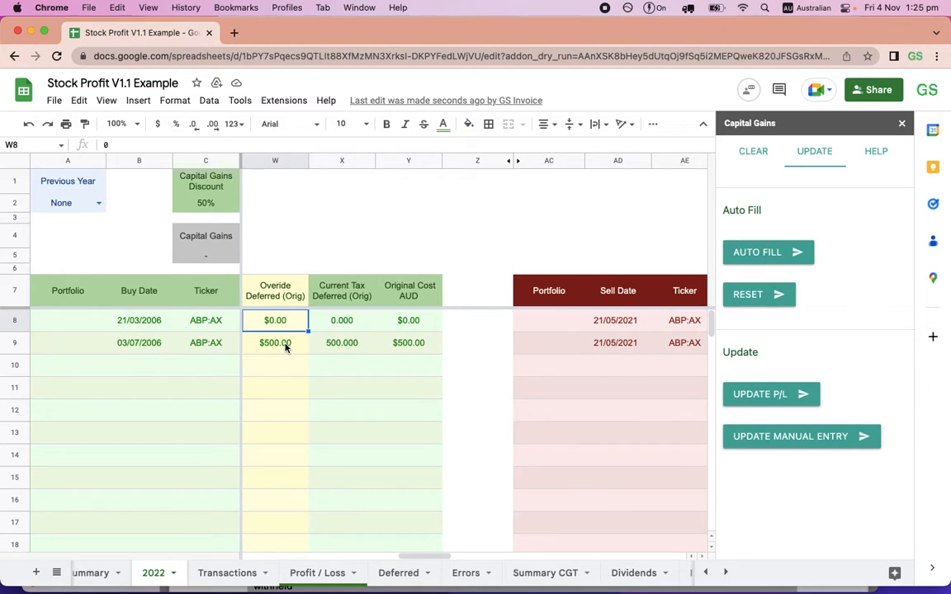
pyautogui.click(286, 347)
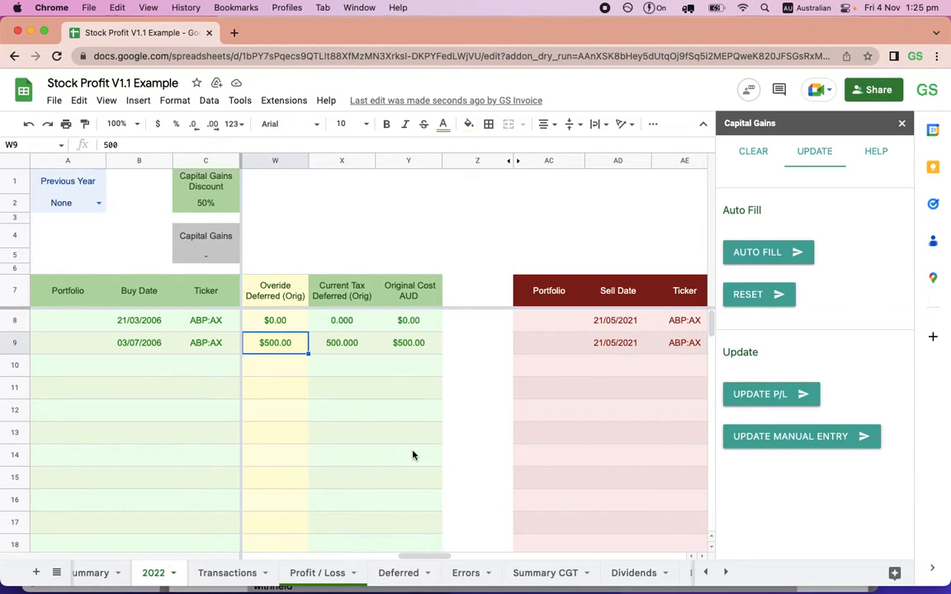
pyautogui.hscroll(15, 413, 454)
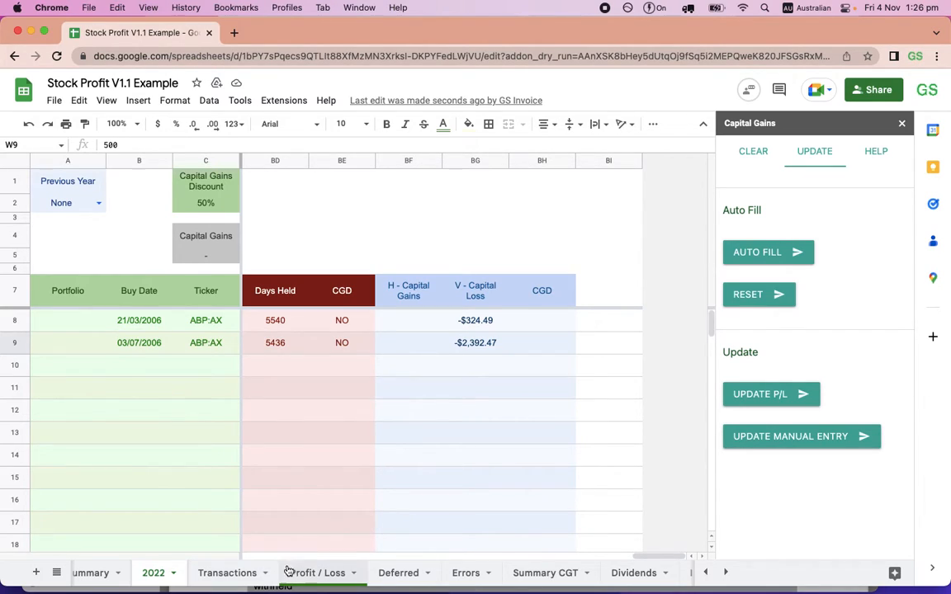
# On the Profit / Loss sheet, match the 3067 / 3834 ABP:AX sale of 21/05/2021 with the 938-unit purchase of 26/03/2009 as Buy Date 1.
pyautogui.click(312, 575)
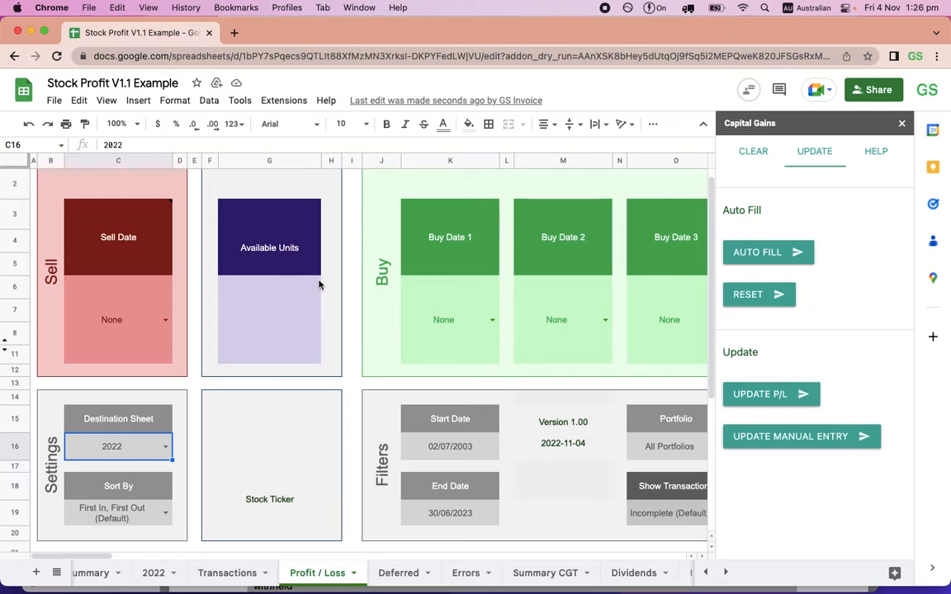
pyautogui.hscroll(5, 319, 284)
pyautogui.hscroll(15, 319, 284)
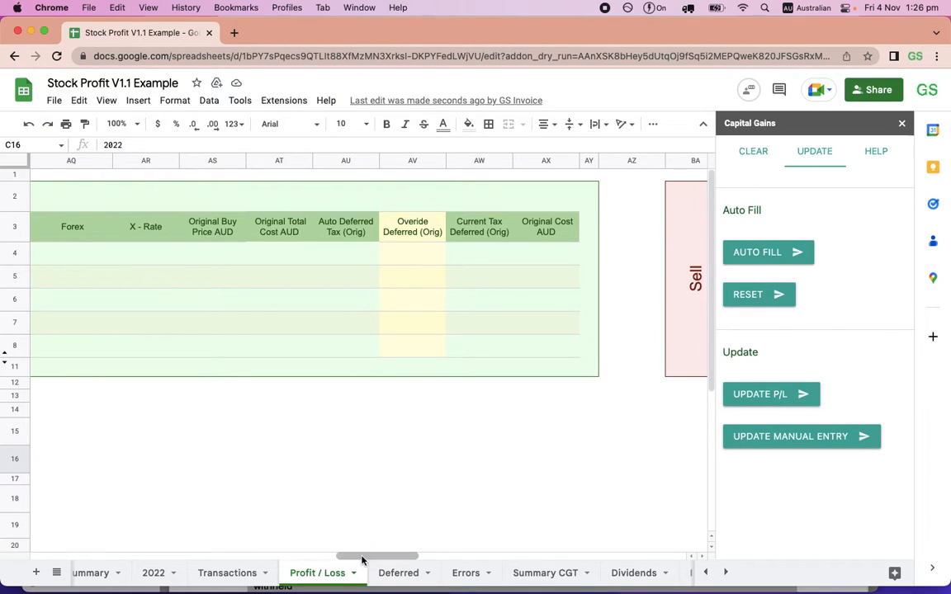
pyautogui.moveTo(361, 556); pyautogui.dragTo(37, 508)
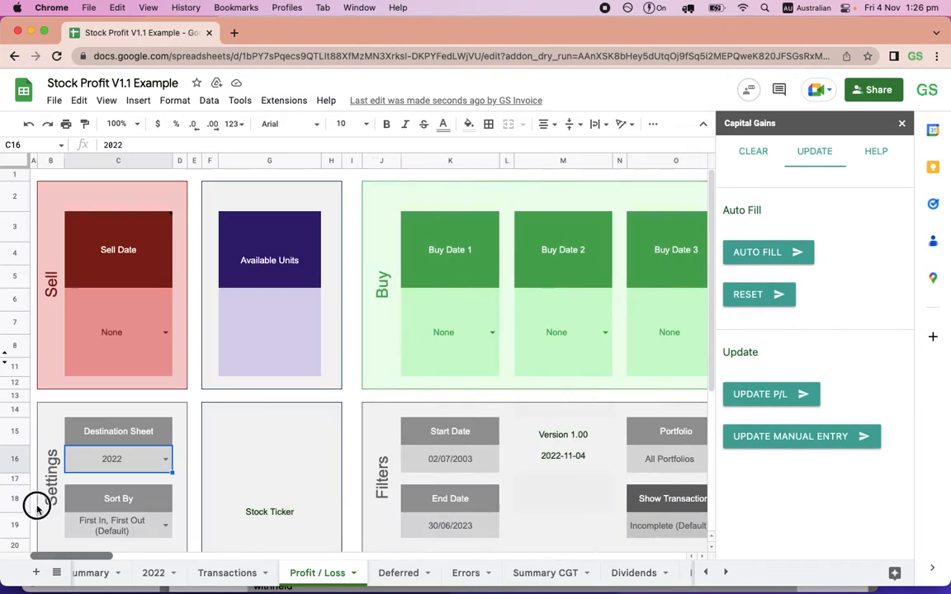
pyautogui.click(165, 332)
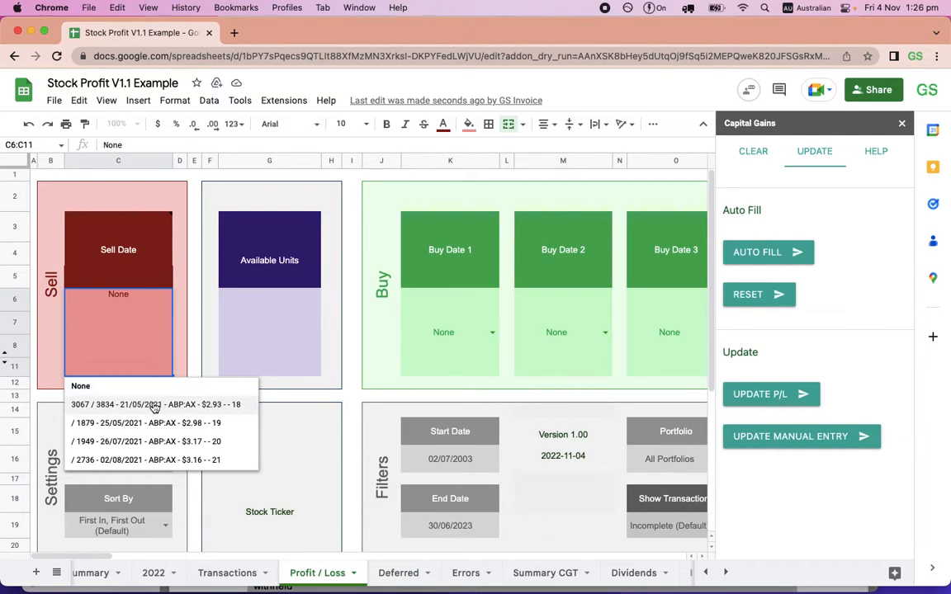
pyautogui.click(153, 404)
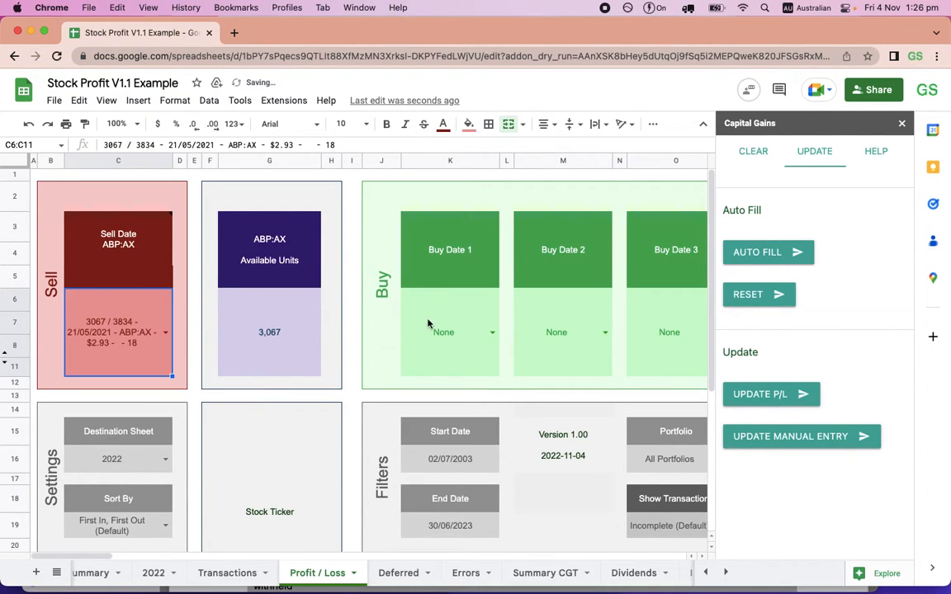
pyautogui.click(490, 333)
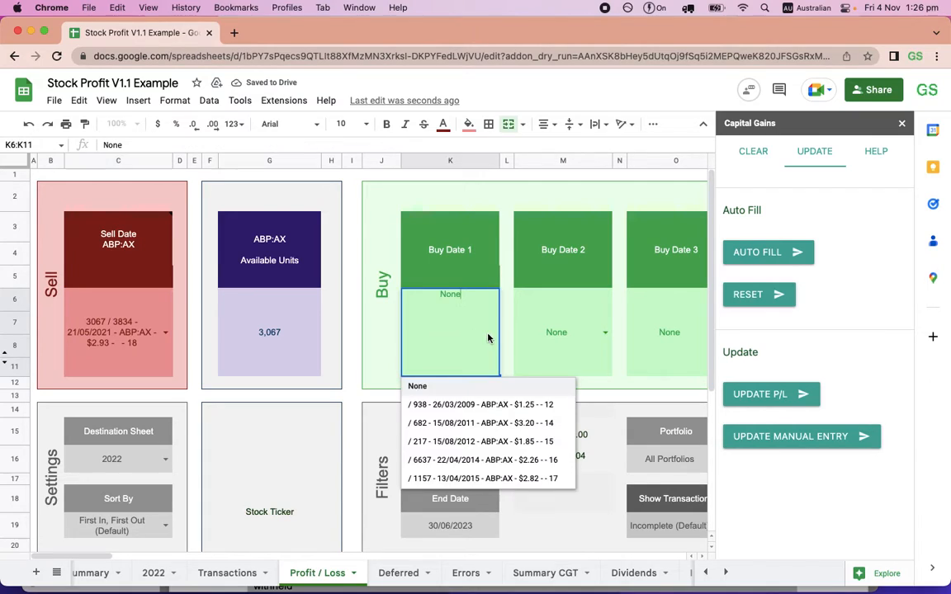
pyautogui.click(467, 406)
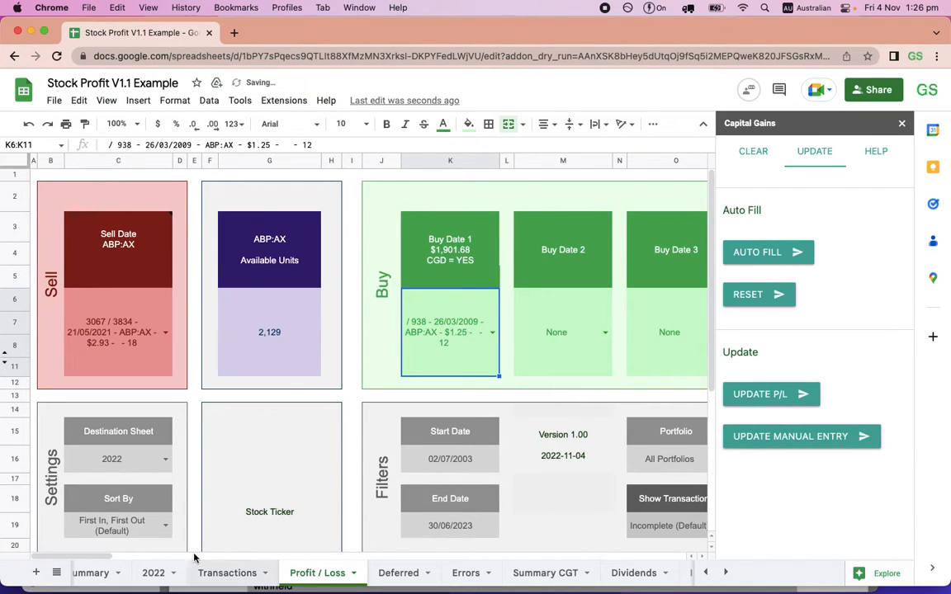
# Check the auto, override and current deferred tax columns in the Buy details, and close the Capital Gains tool.
pyautogui.click(106, 560)
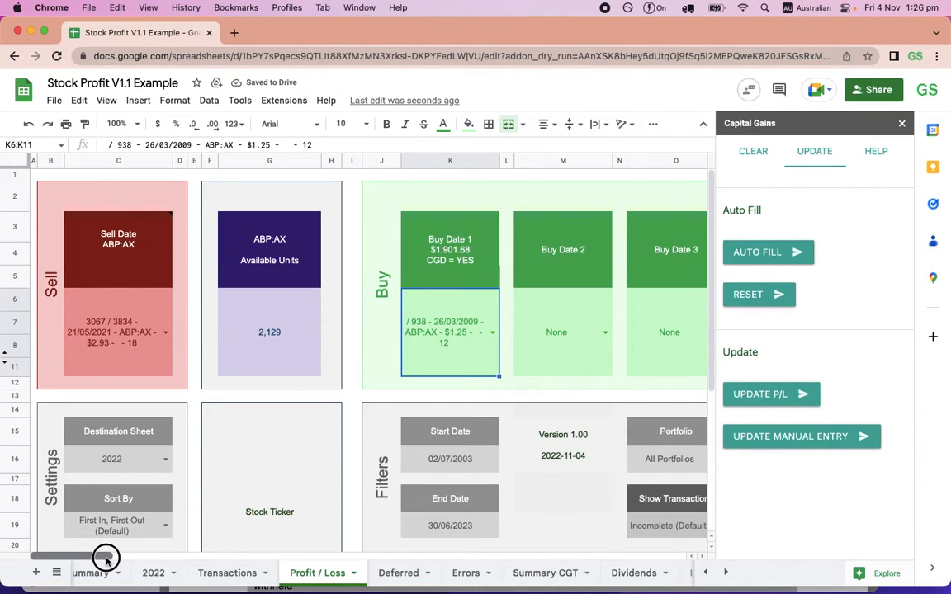
pyautogui.moveTo(107, 560); pyautogui.dragTo(402, 572)
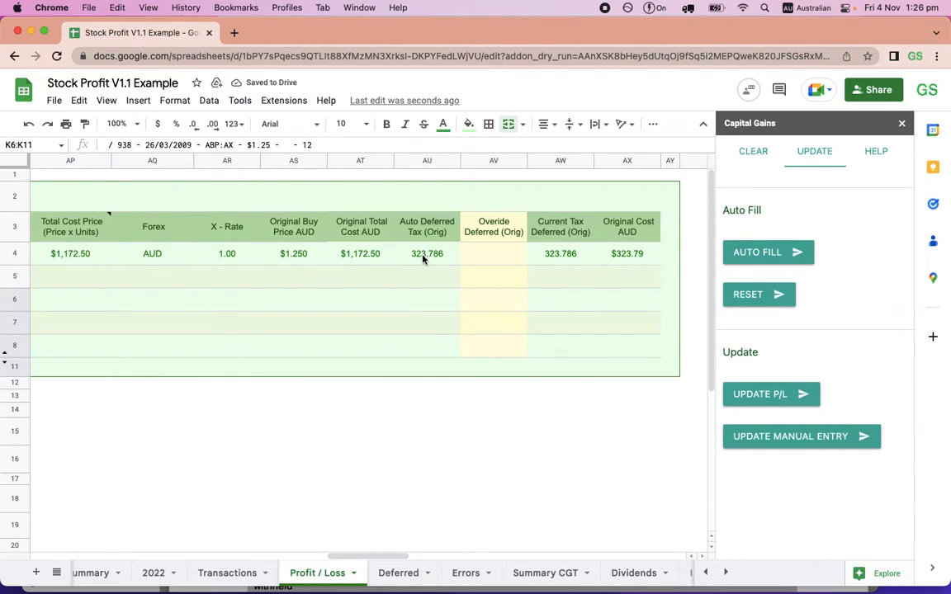
pyautogui.click(902, 124)
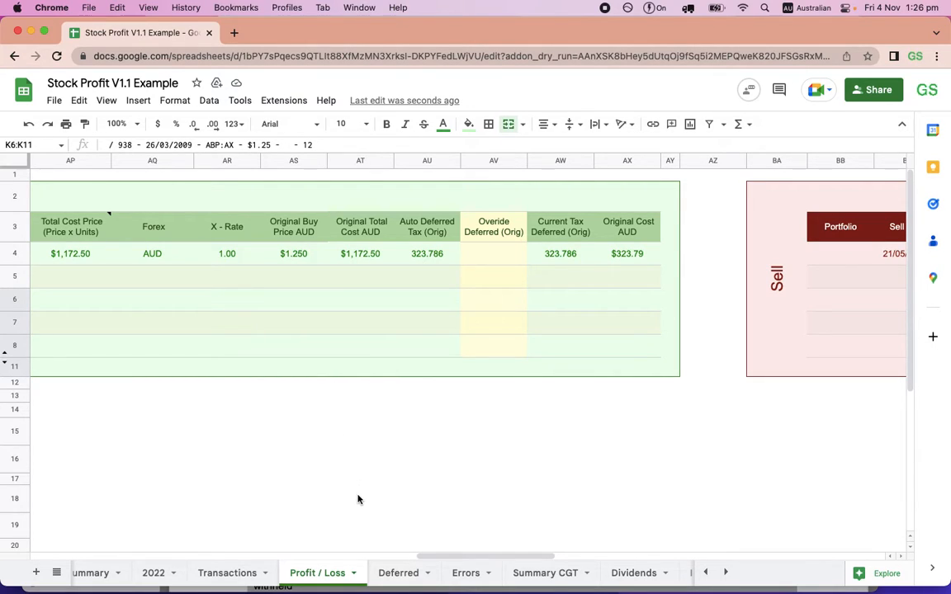
# Examine the Total Deferred, Total Allocated and Balance figures for ABP:AX in the Deferred sheet's summary.
pyautogui.click(385, 576)
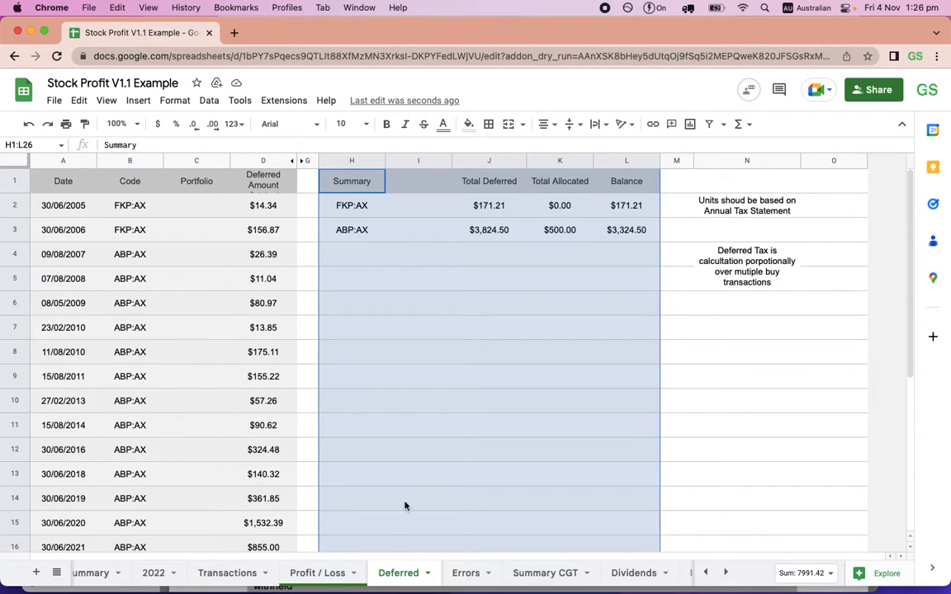
pyautogui.click(454, 362)
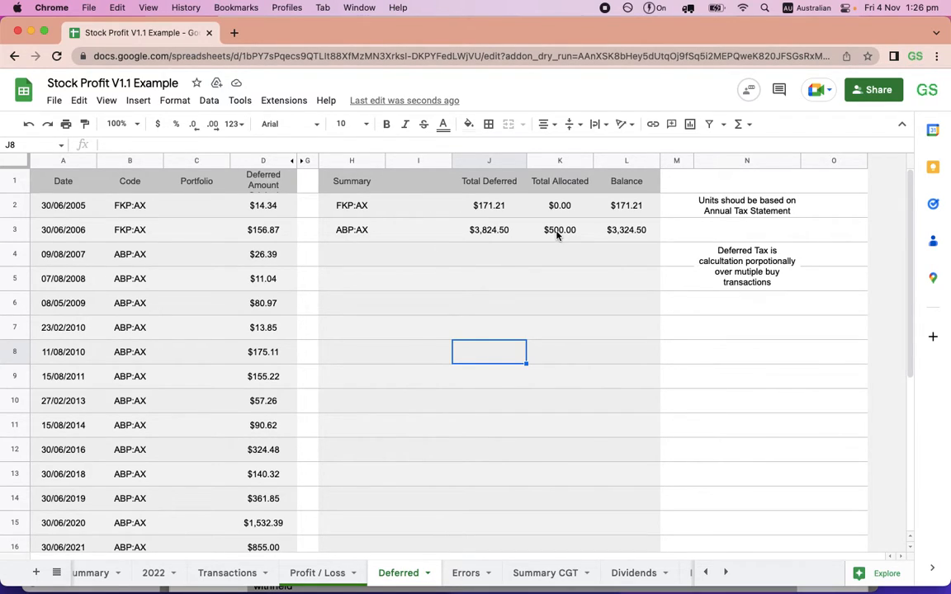
pyautogui.click(565, 250)
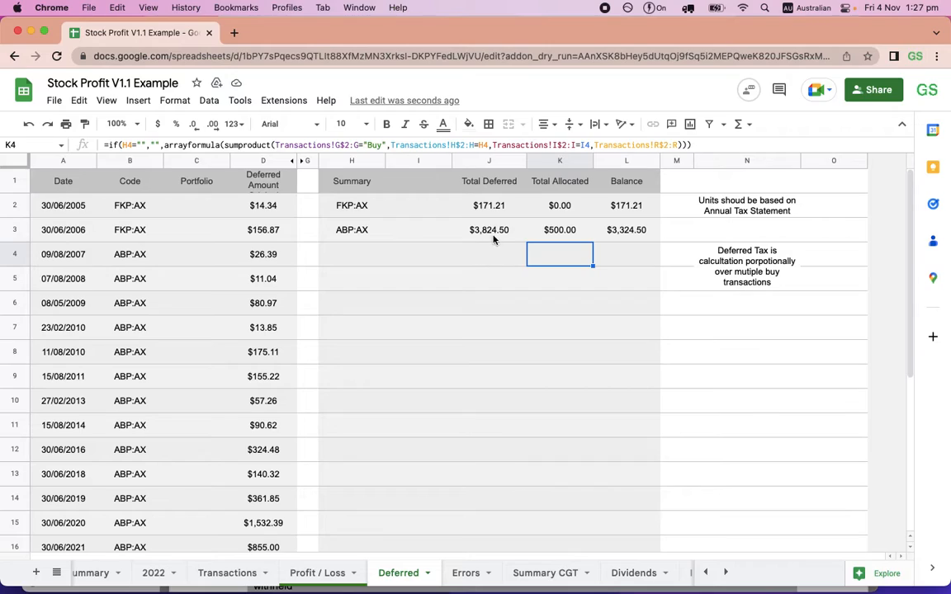
pyautogui.click(641, 235)
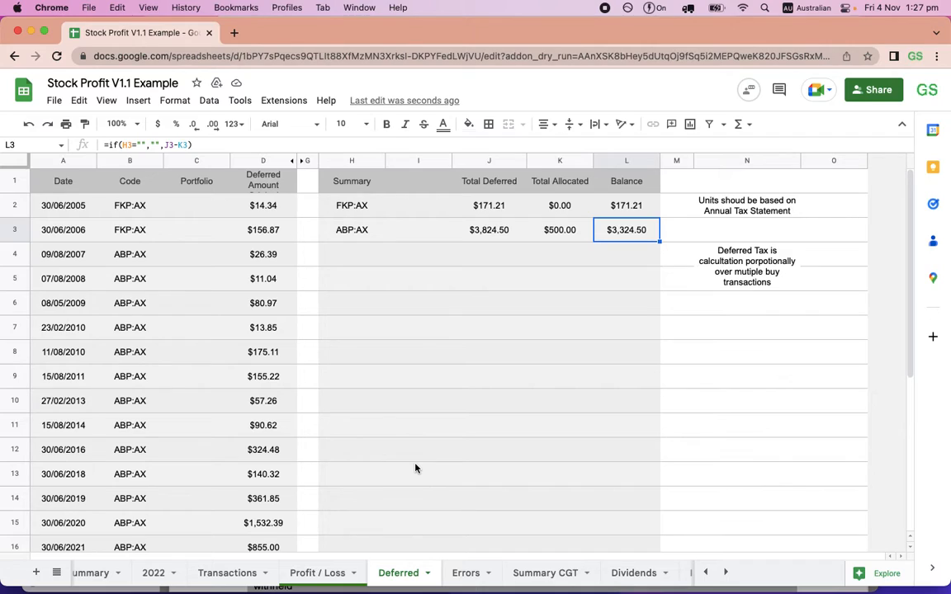
# Check the Tax Deferred override on the ABP:AX purchase of 03/07/2006 in the Transactions sheet.
pyautogui.click(235, 572)
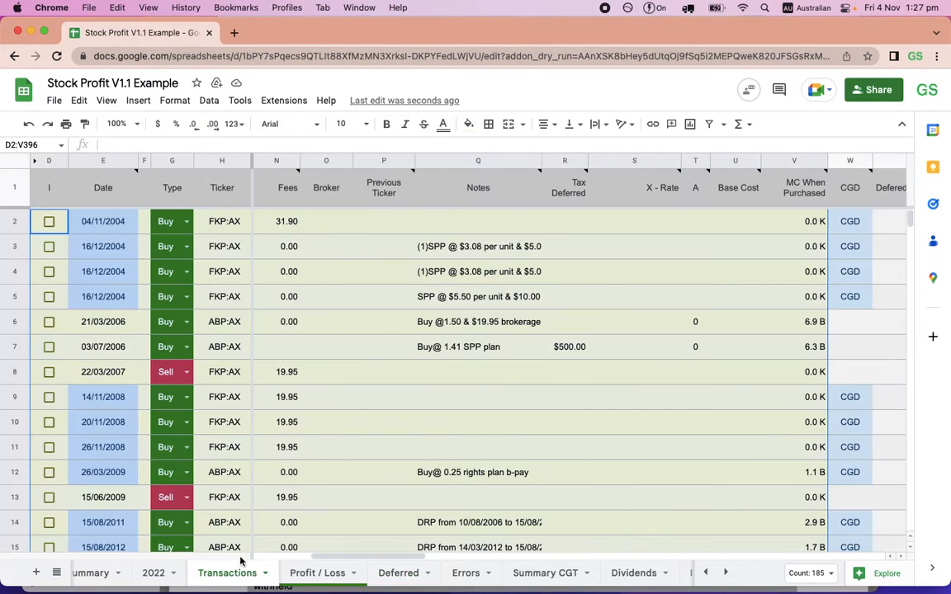
pyautogui.click(528, 355)
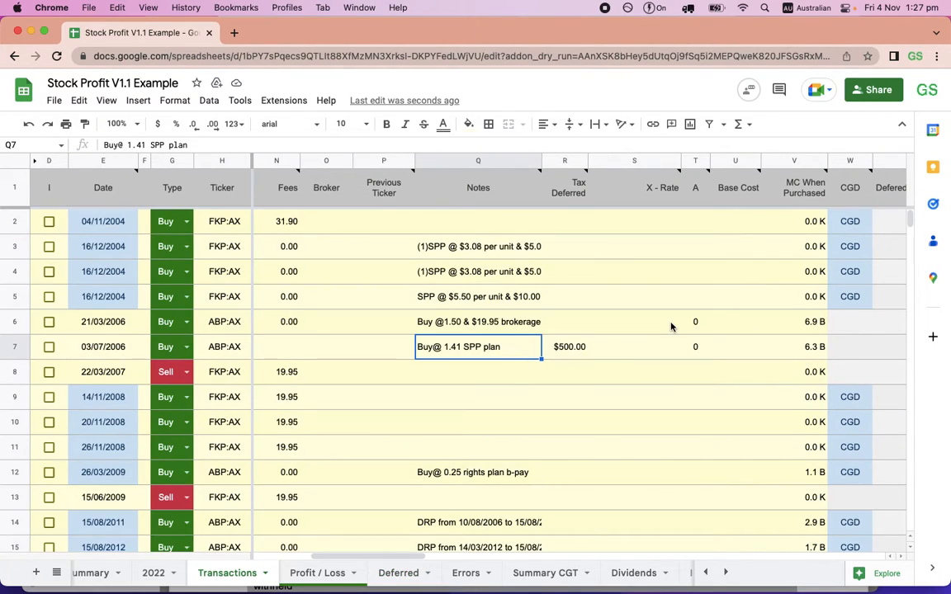
pyautogui.scroll(-1, 671, 327)
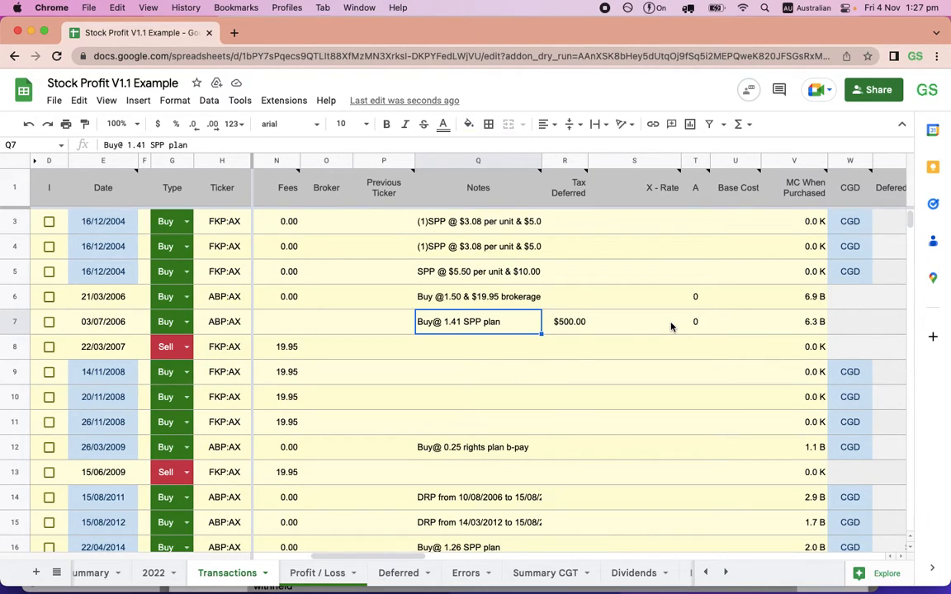
pyautogui.click(591, 327)
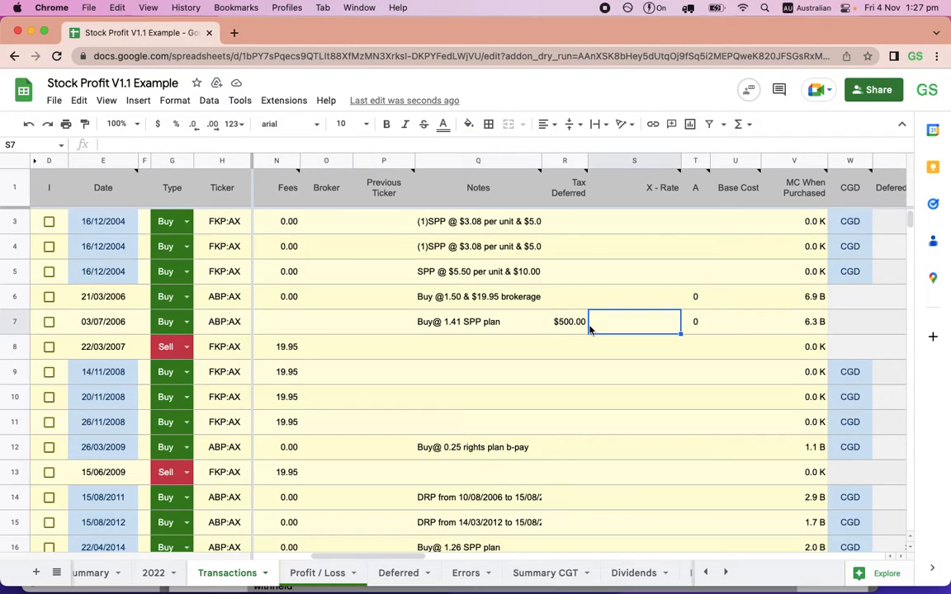
pyautogui.click(572, 328)
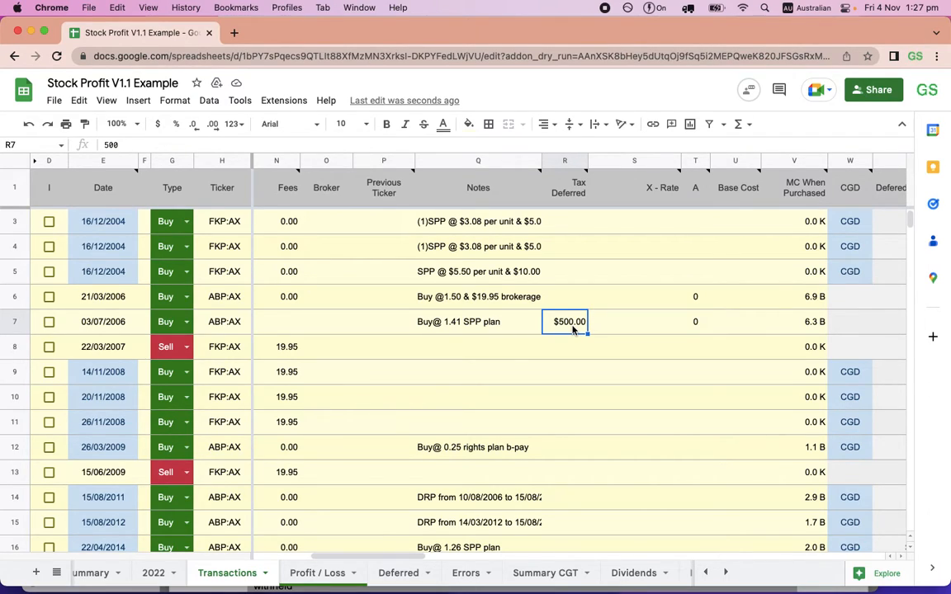
# Review the Defered Tax AUD of the remaining purchases and the A and Base Cost entries of the 21/05/2021 ABP:AX sale.
pyautogui.scroll(-4, 573, 329)
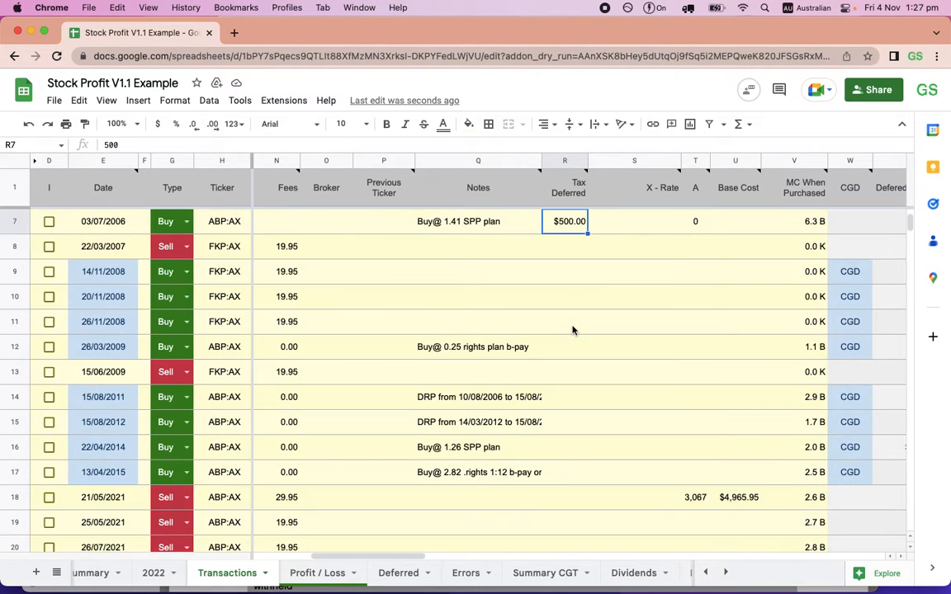
pyautogui.scroll(-2, 575, 346)
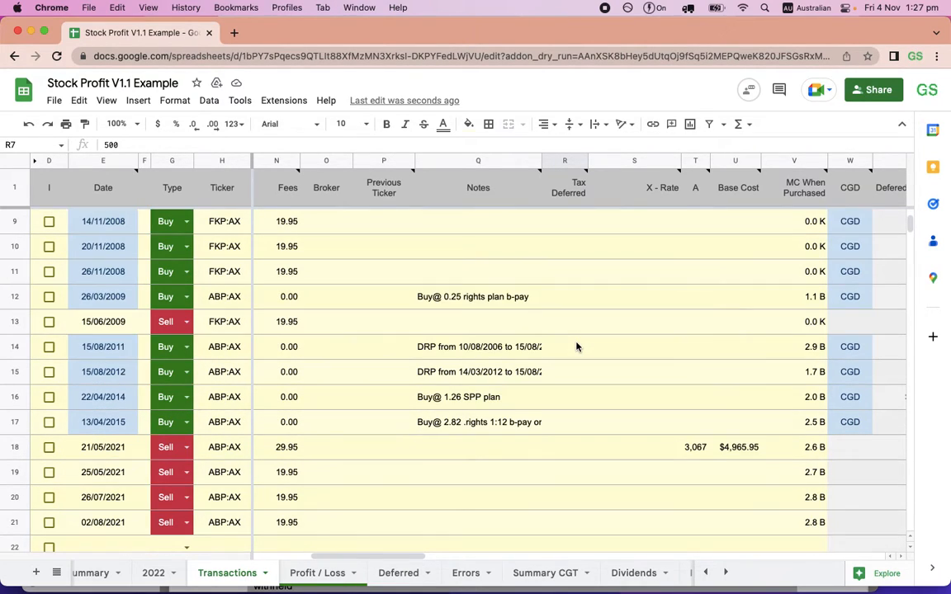
pyautogui.hscroll(2, 577, 346)
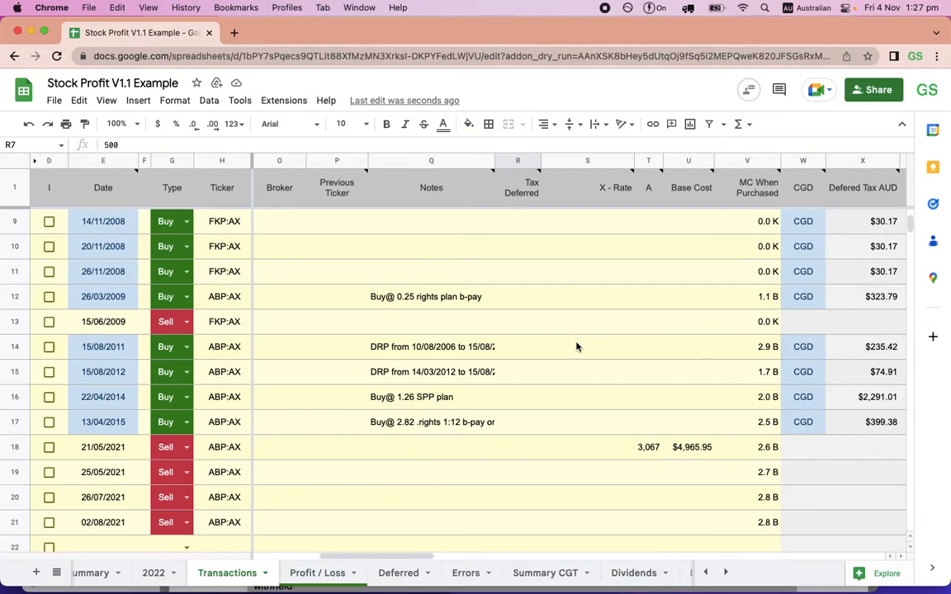
pyautogui.click(687, 452)
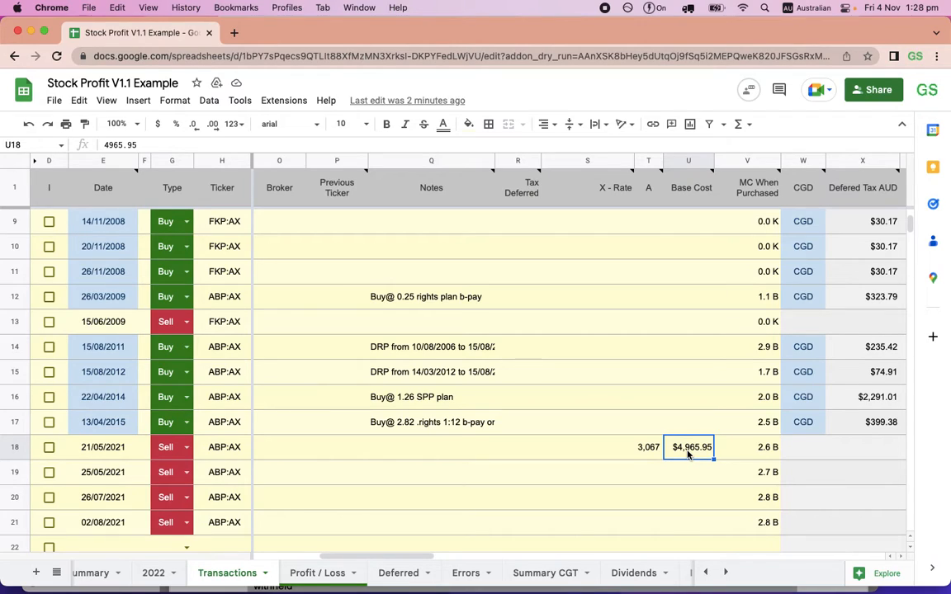
pyautogui.click(649, 449)
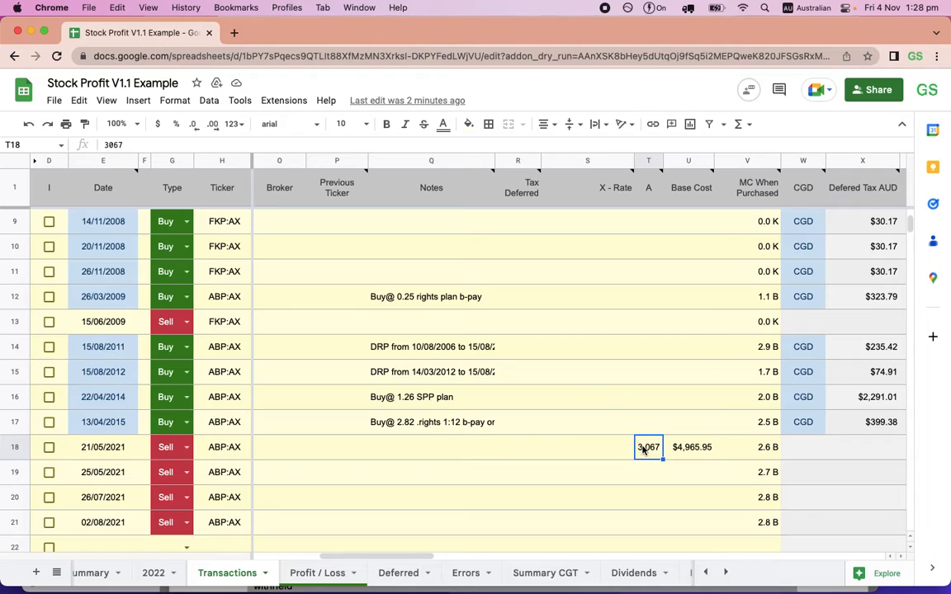
pyautogui.click(641, 400)
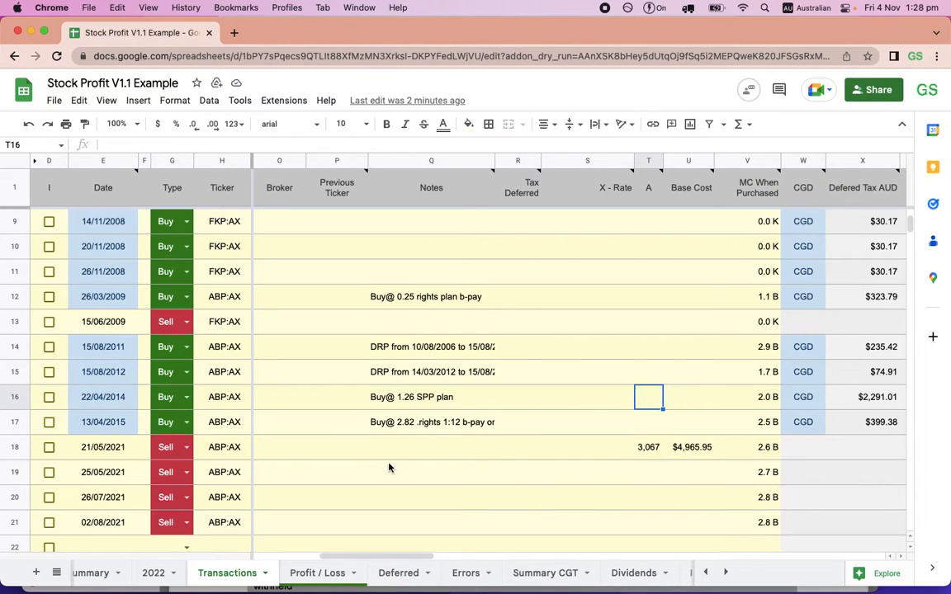
# Review the realised cost base, realised value and realised gain columns for ABP:AX and FKP:AX in the Summary sheet.
pyautogui.click(307, 573)
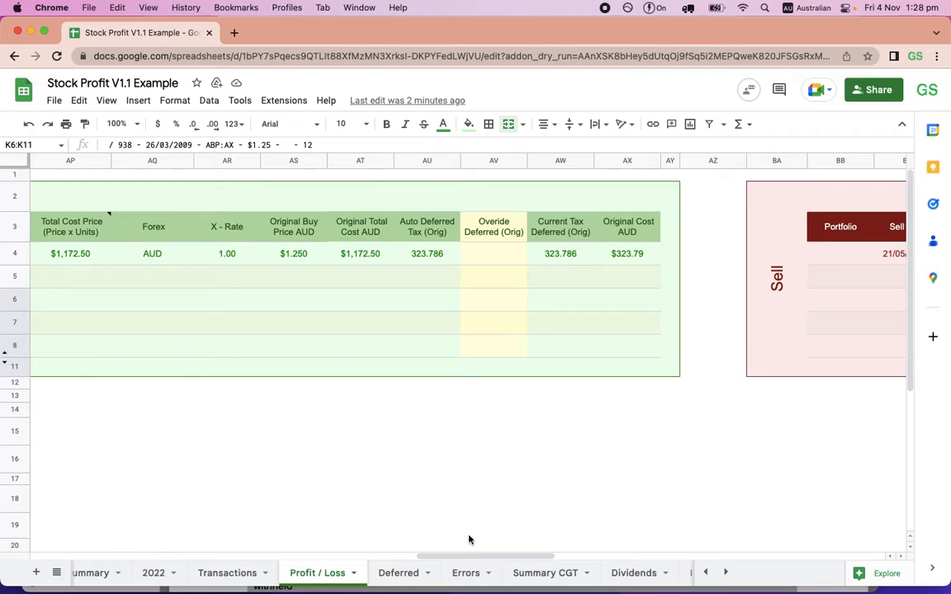
pyautogui.moveTo(469, 556); pyautogui.dragTo(331, 589)
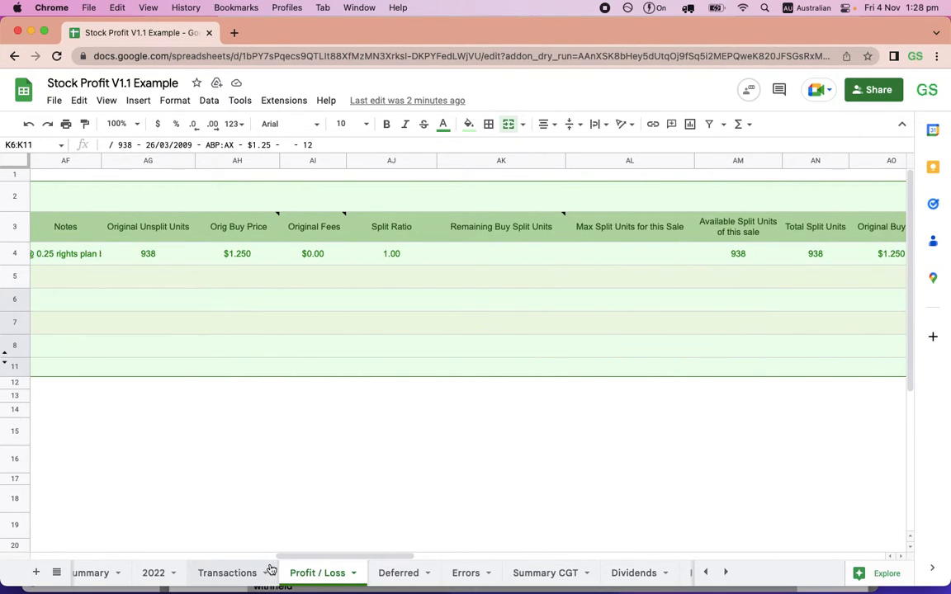
pyautogui.hscroll(-2, 269, 569)
pyautogui.click(151, 573)
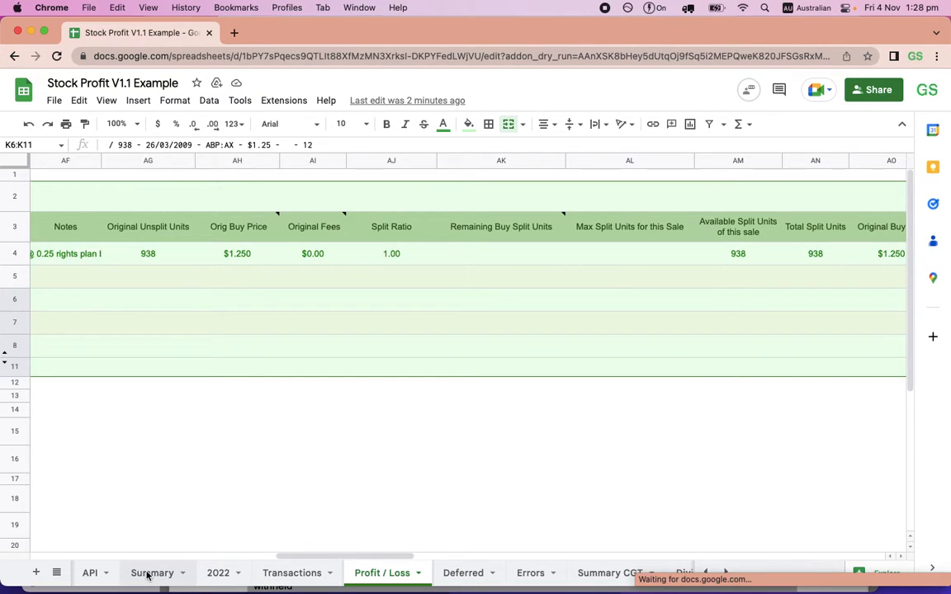
pyautogui.click(330, 374)
pyautogui.hscroll(10, 330, 373)
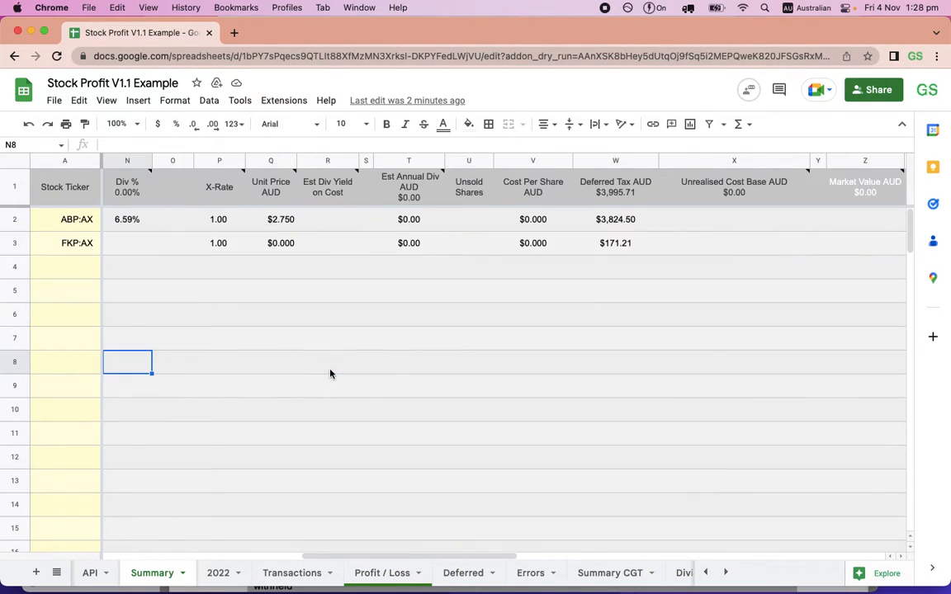
pyautogui.hscroll(5, 330, 374)
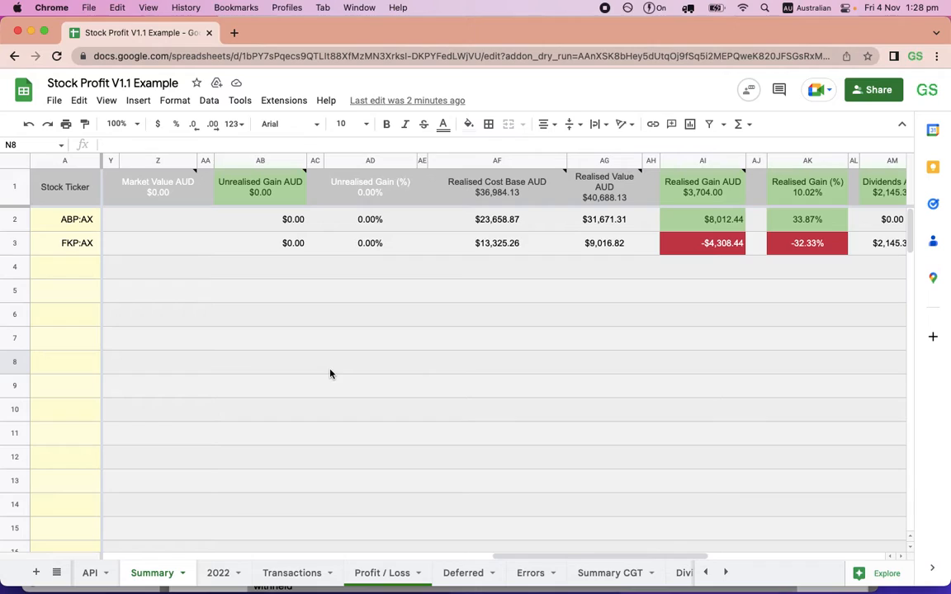
pyautogui.hscroll(1, 330, 374)
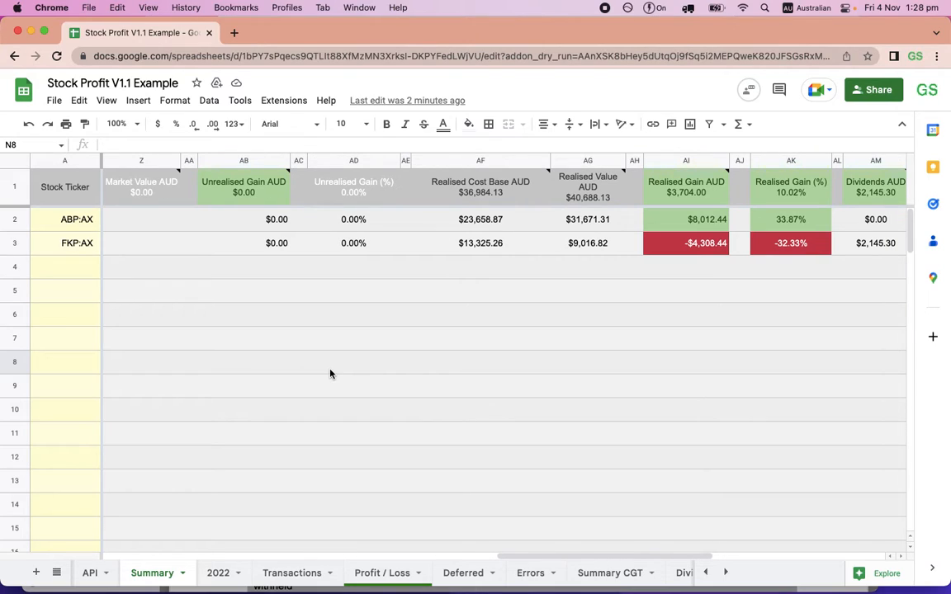
pyautogui.hscroll(3, 330, 374)
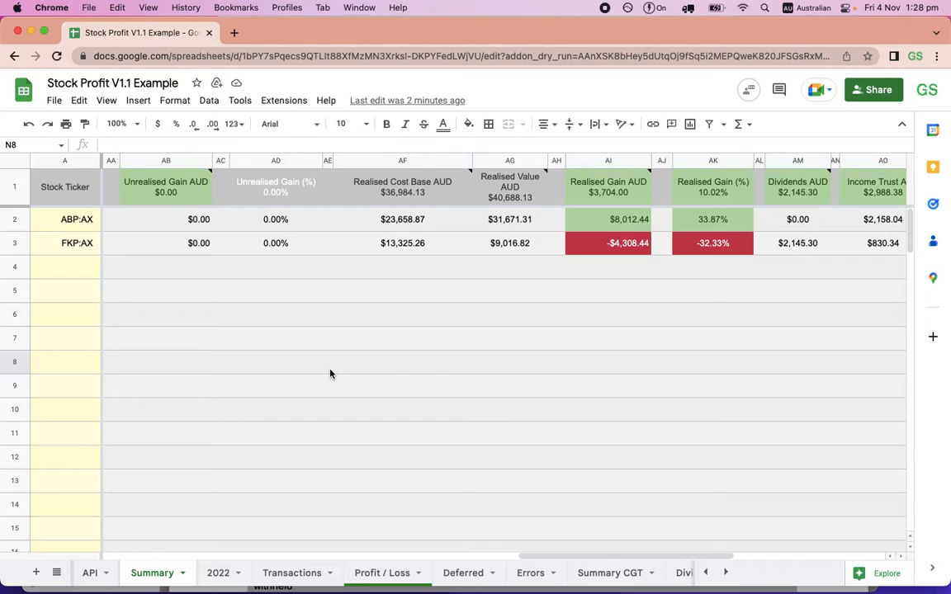
# Compare the Deferred Tax AUD of ABP:AX in the Summary sheet with its Total Deferred in the Deferred sheet.
pyautogui.hscroll(-6, 330, 374)
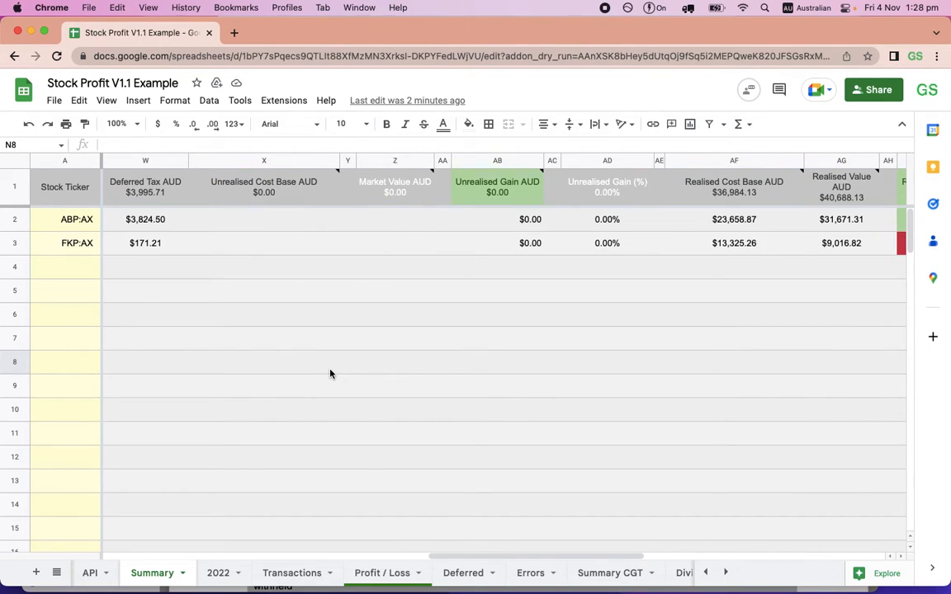
pyautogui.hscroll(-3, 330, 374)
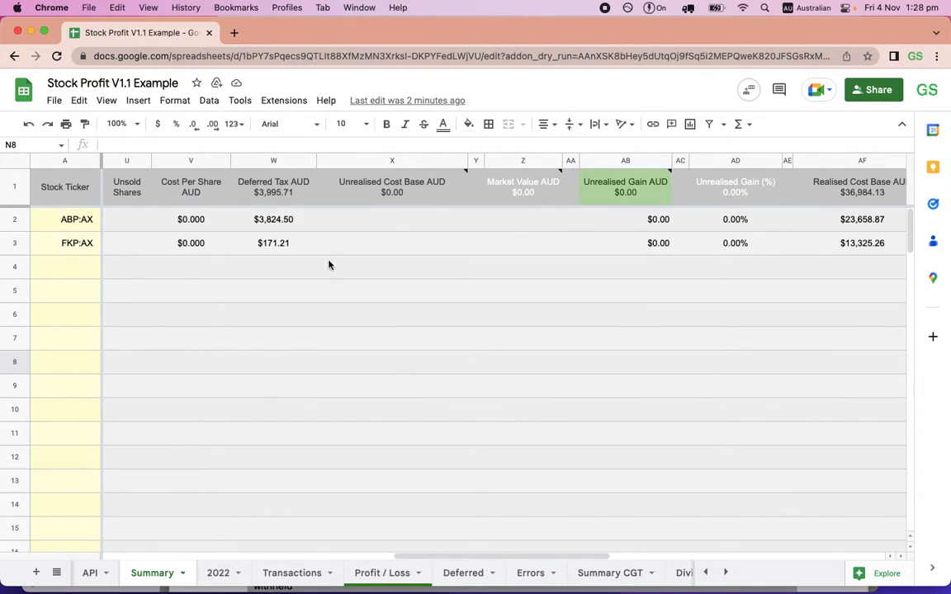
pyautogui.click(278, 226)
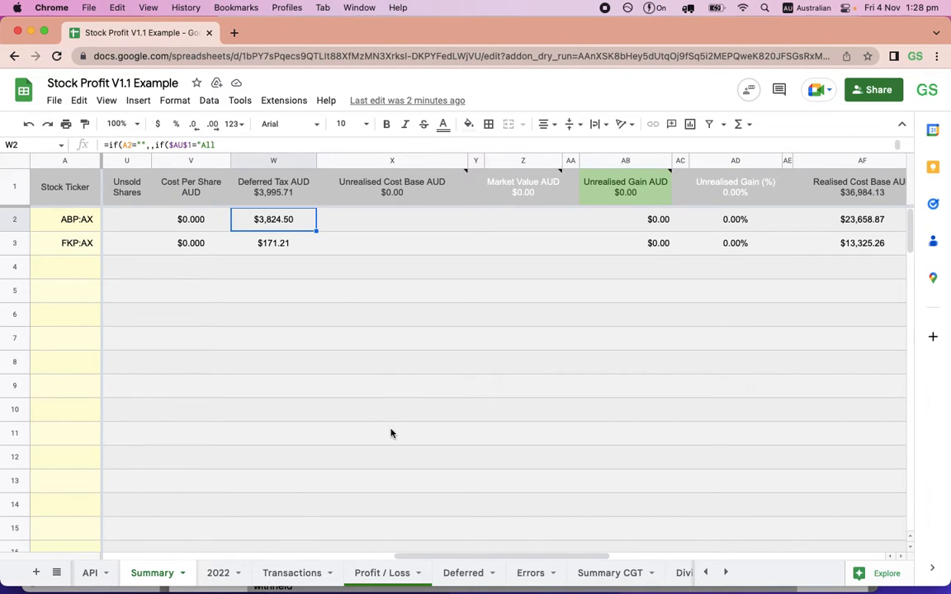
pyautogui.click(459, 576)
pyautogui.click(446, 258)
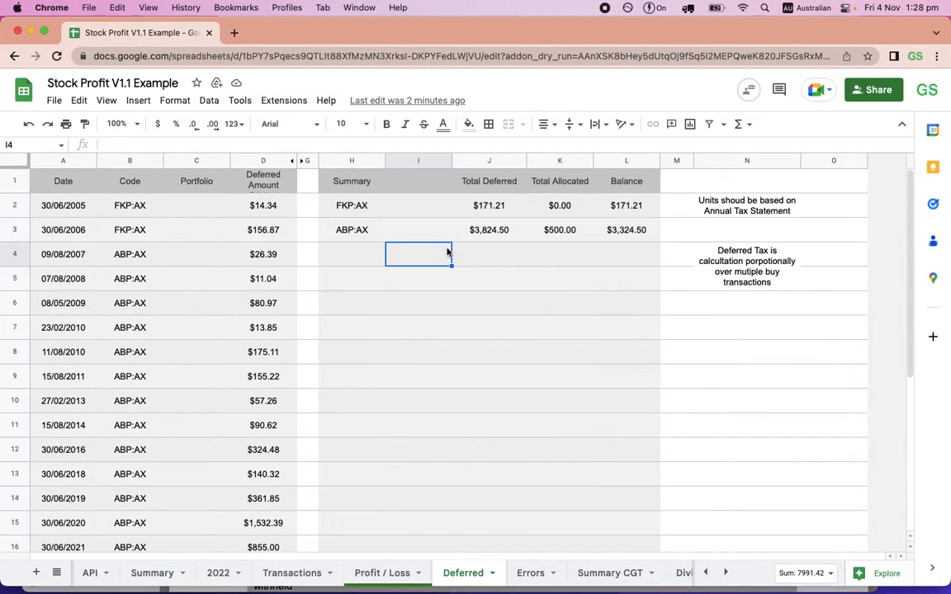
pyautogui.click(489, 231)
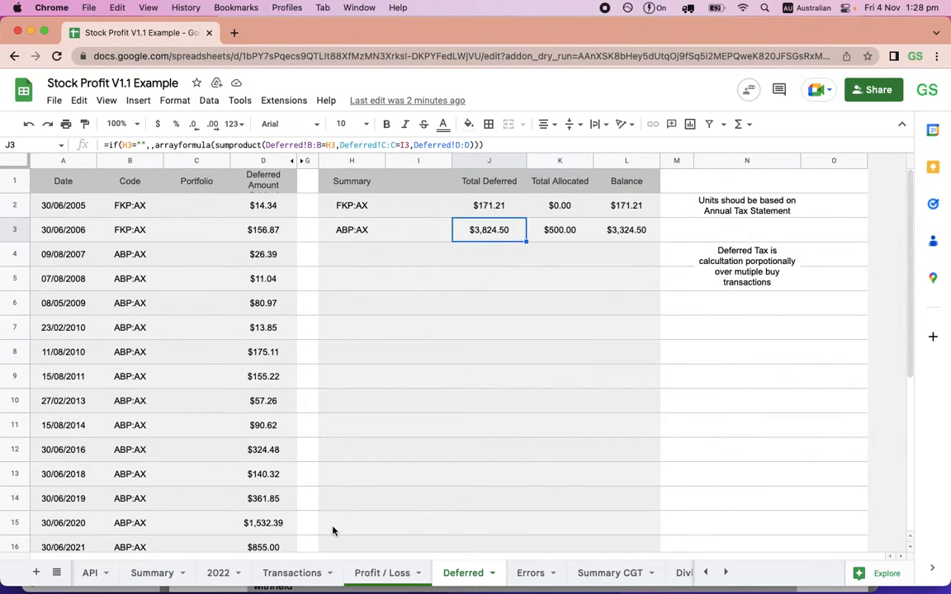
# Check how the Deferred Tax AUD of ABP:AX sits beside the unrealised and realised cost base columns in the Summary sheet.
pyautogui.click(154, 573)
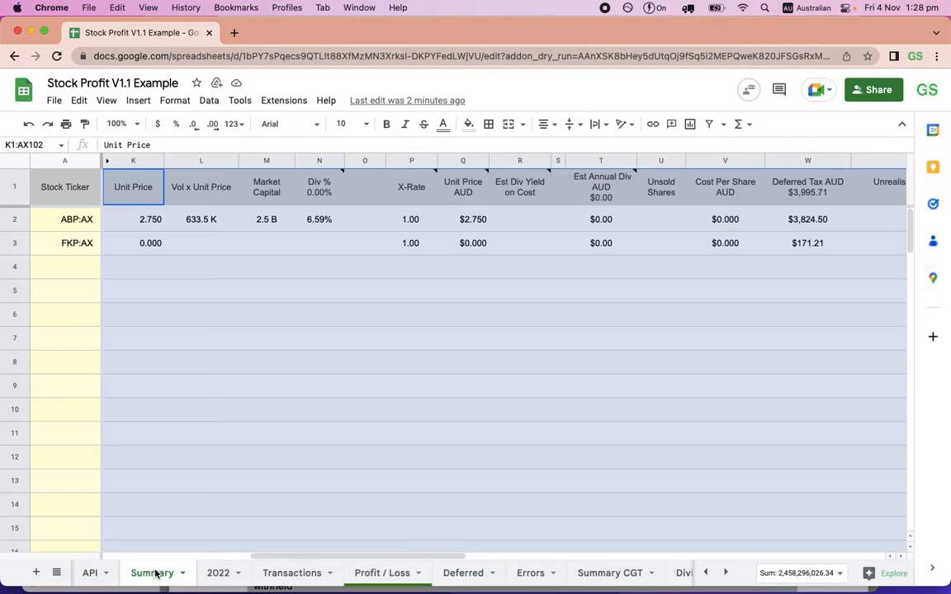
pyautogui.click(357, 261)
pyautogui.hscroll(2, 537, 234)
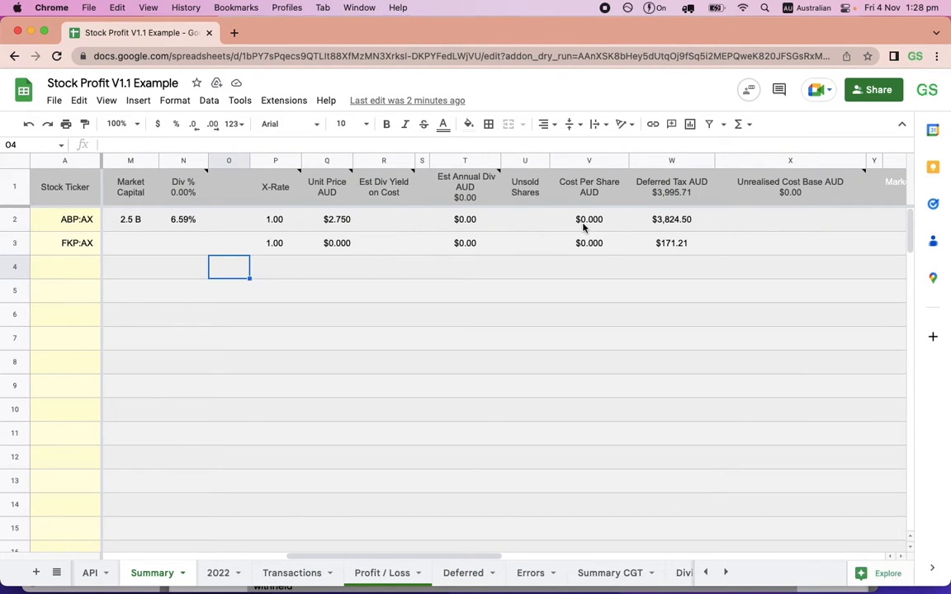
pyautogui.click(659, 219)
pyautogui.hscroll(8, 661, 221)
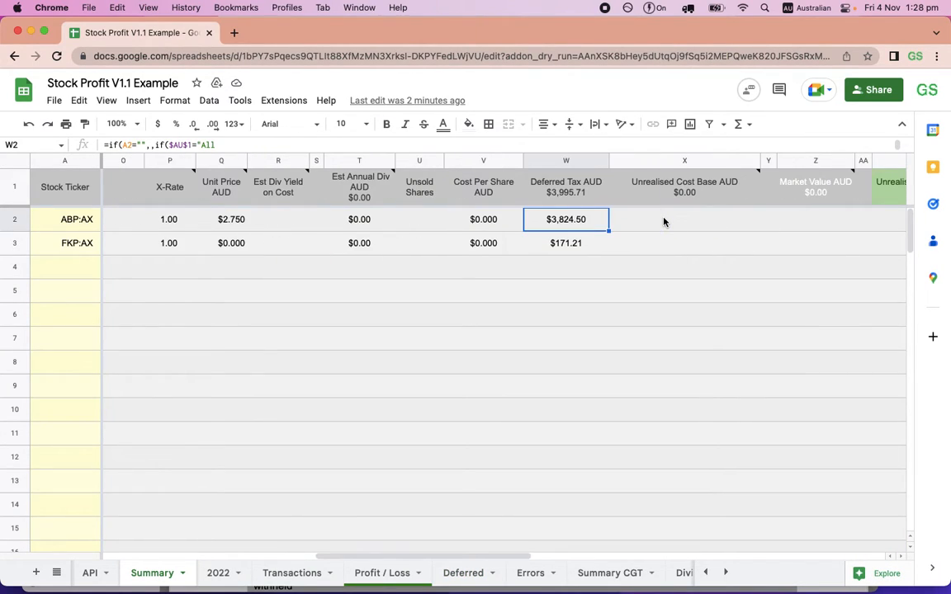
pyautogui.hscroll(4, 664, 221)
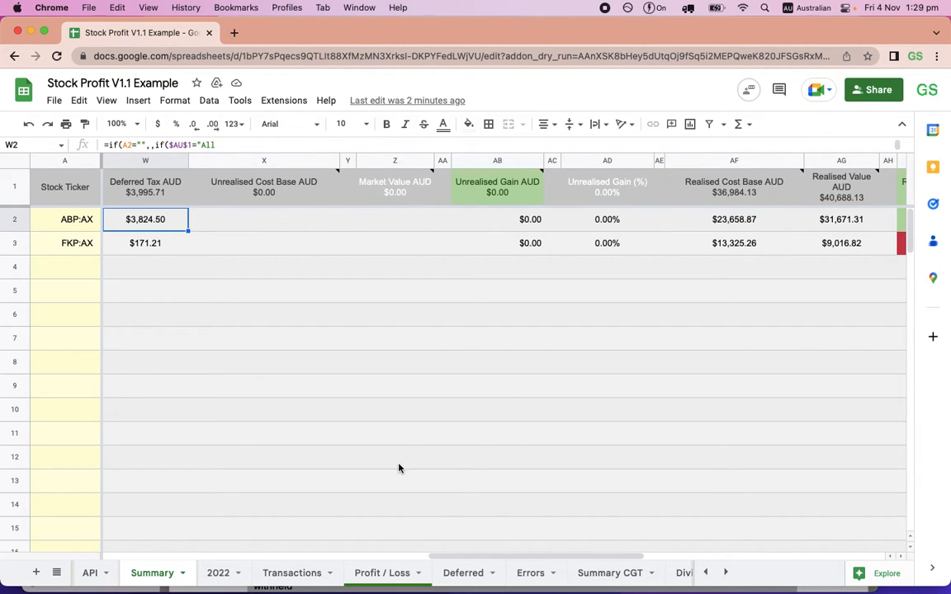
pyautogui.hscroll(1, 518, 461)
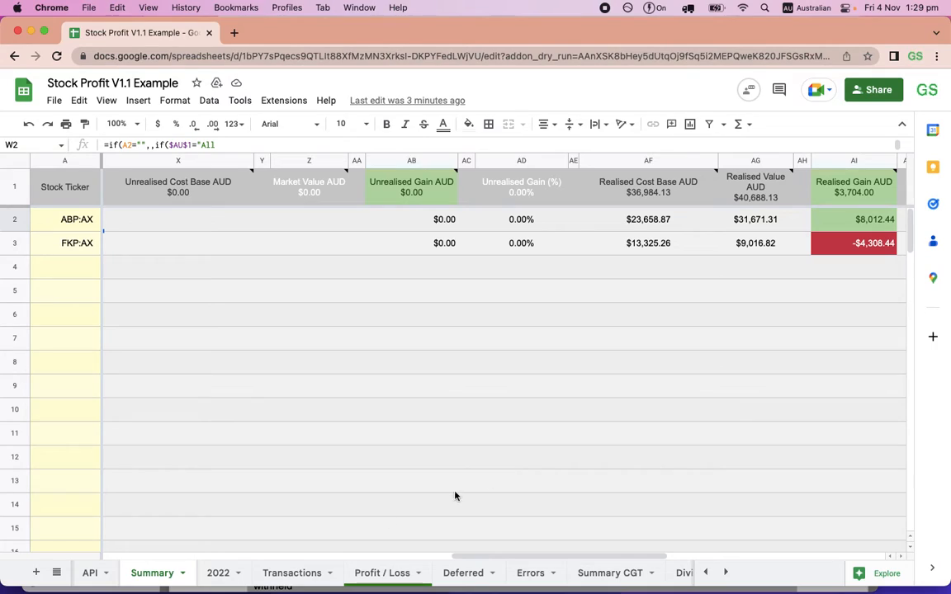
pyautogui.click(340, 421)
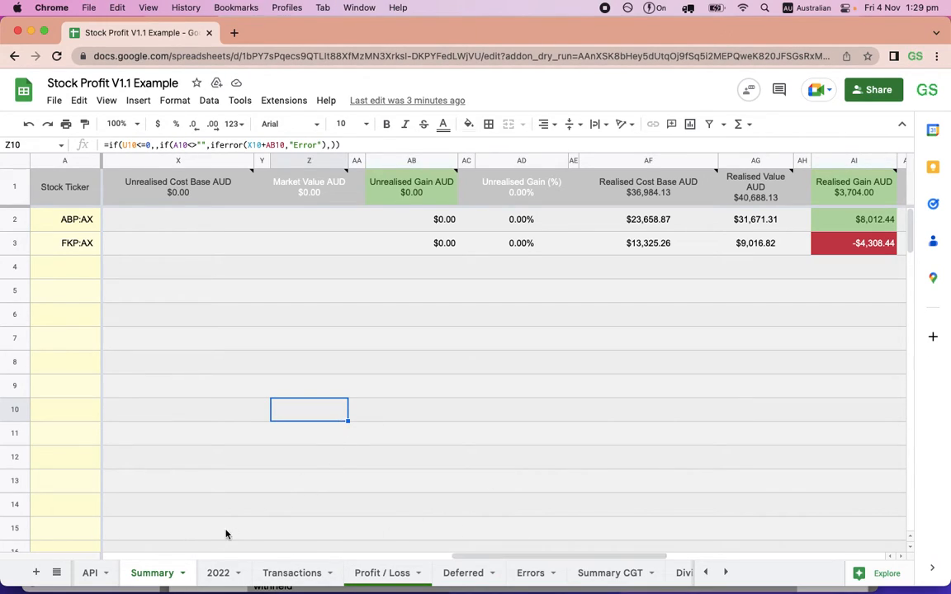
# Return to the Profit / Loss sheet and open Stock Profit's Capital Gains tool.
pyautogui.hscroll(5, 433, 573)
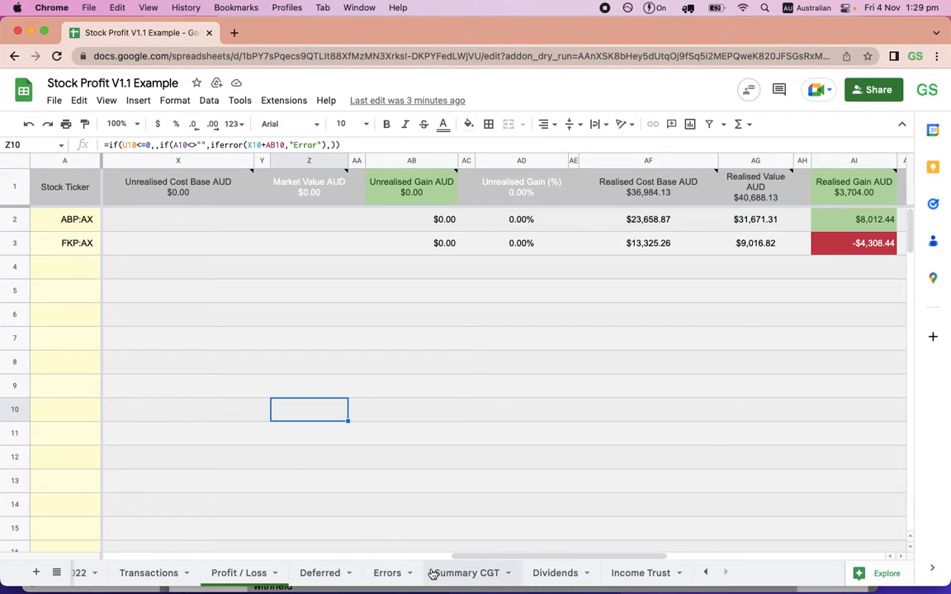
pyautogui.hscroll(-3, 433, 573)
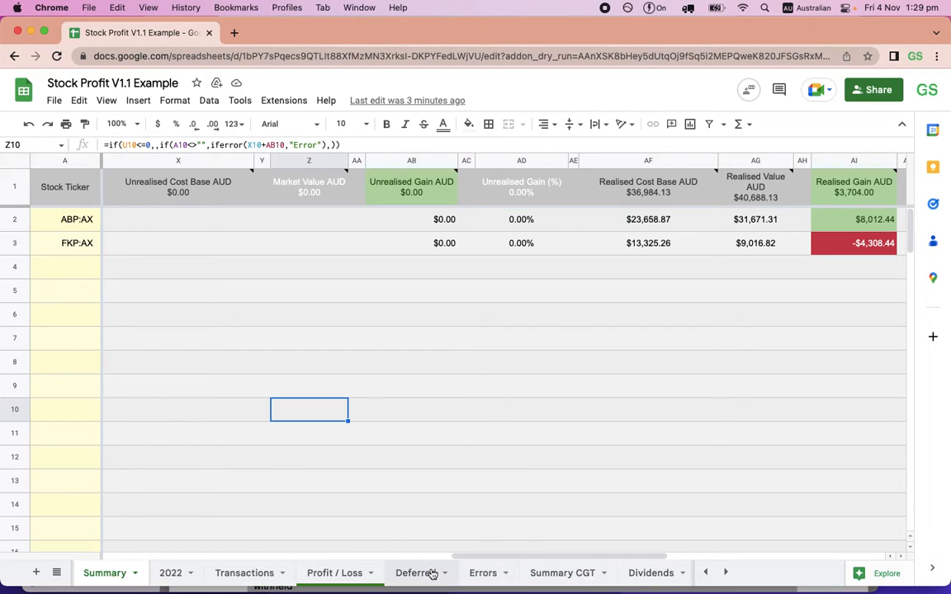
pyautogui.click(327, 574)
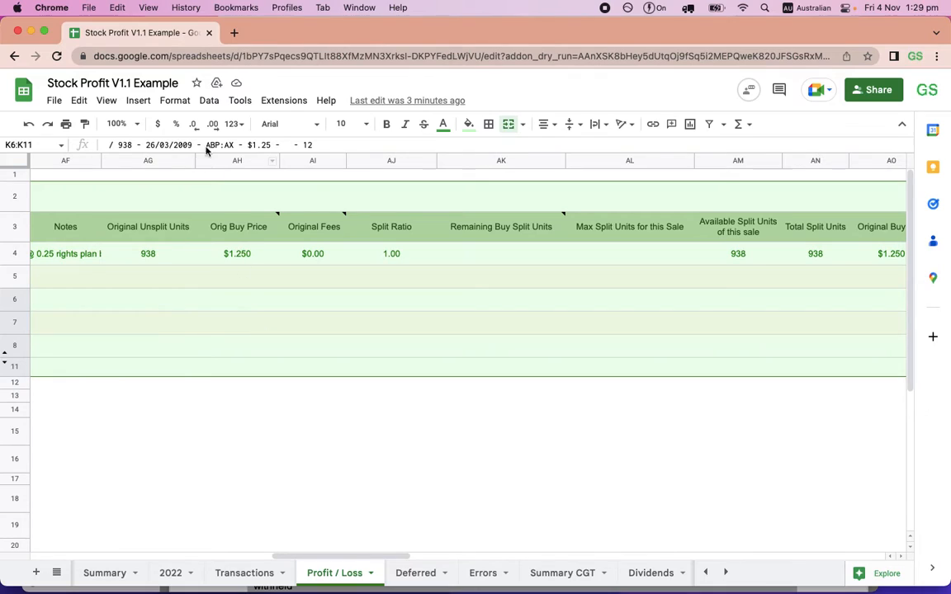
pyautogui.click(284, 100)
pyautogui.moveTo(301, 236)
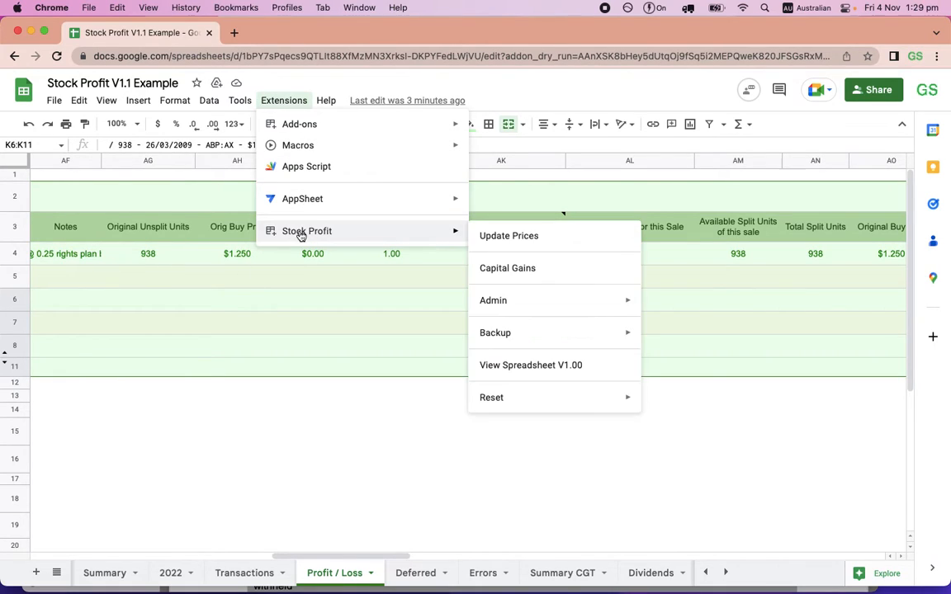
pyautogui.click(513, 268)
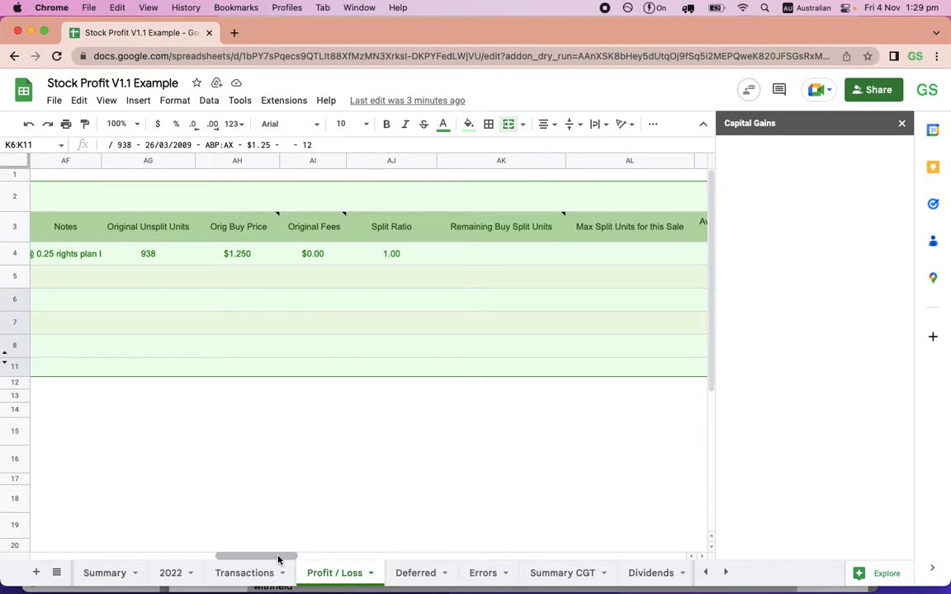
# Auto-fill the buy dates for the 21/05/2021 ABP:AX sale, review the matched purchases, and update the P/L in the 2022 destination sheet.
pyautogui.moveTo(278, 560); pyautogui.dragTo(88, 553)
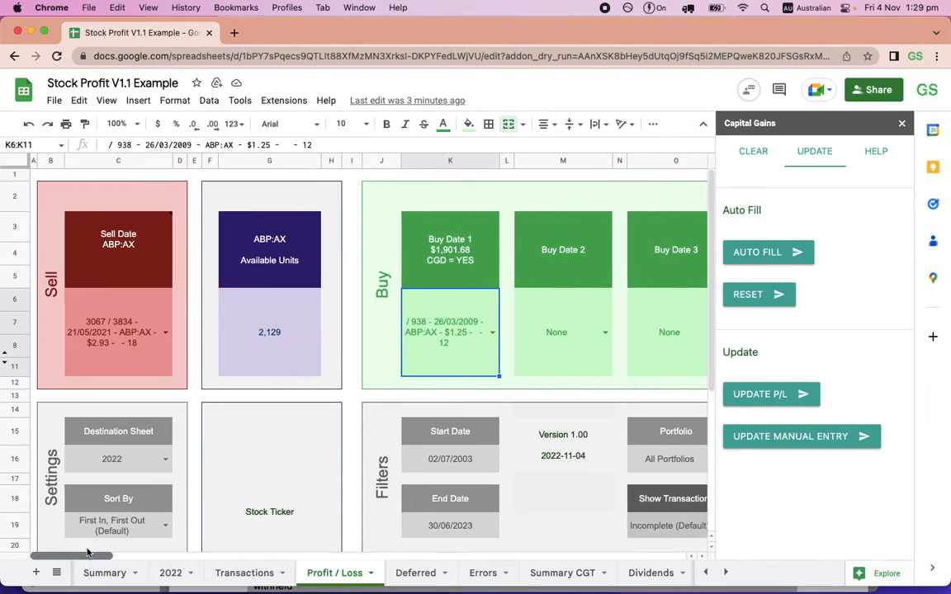
pyautogui.click(780, 261)
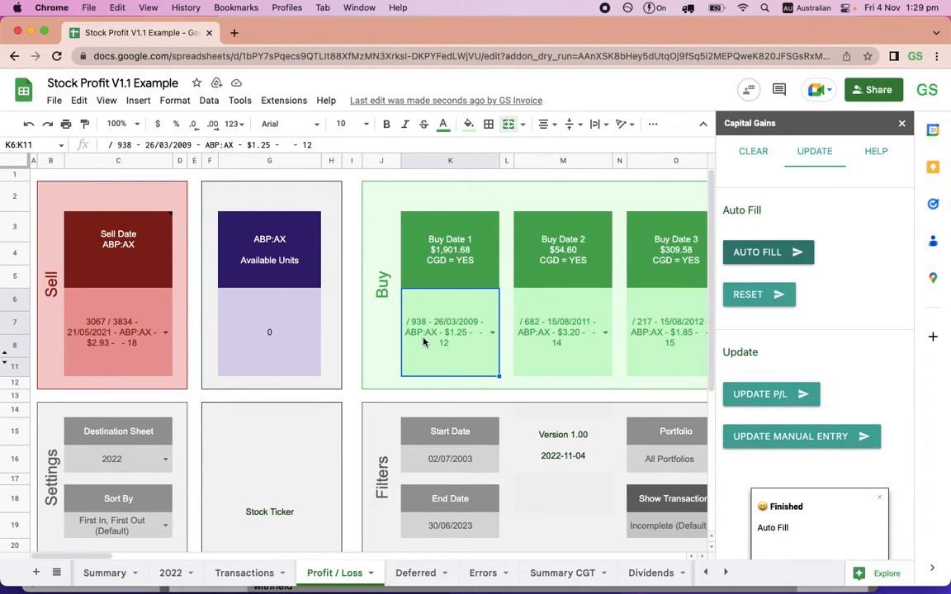
pyautogui.hscroll(4, 371, 330)
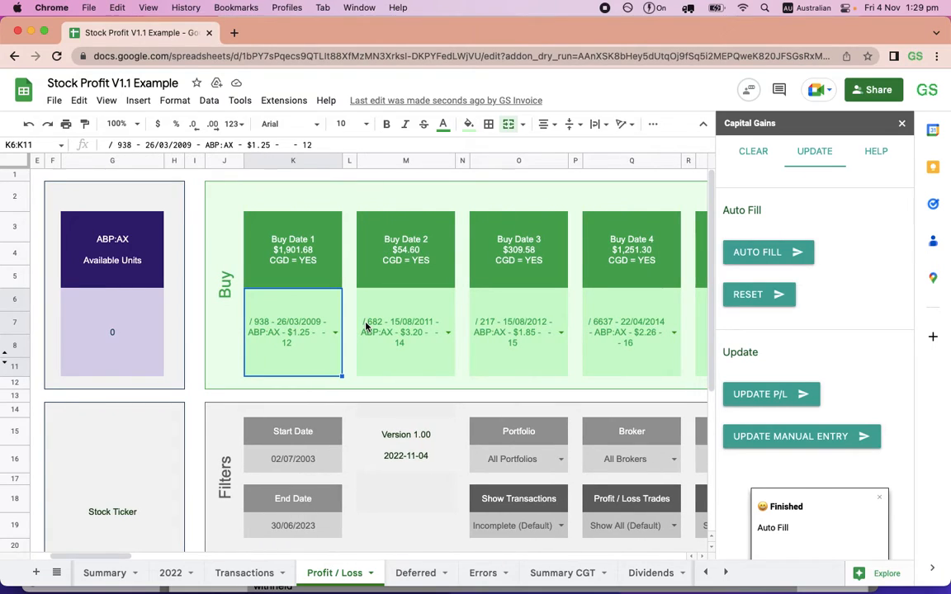
pyautogui.hscroll(4, 330, 293)
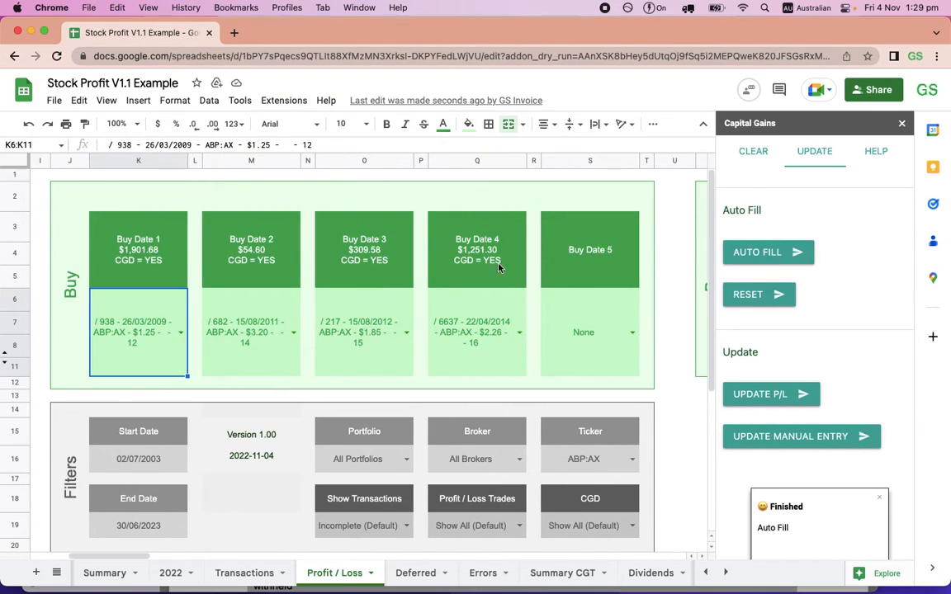
pyautogui.click(772, 394)
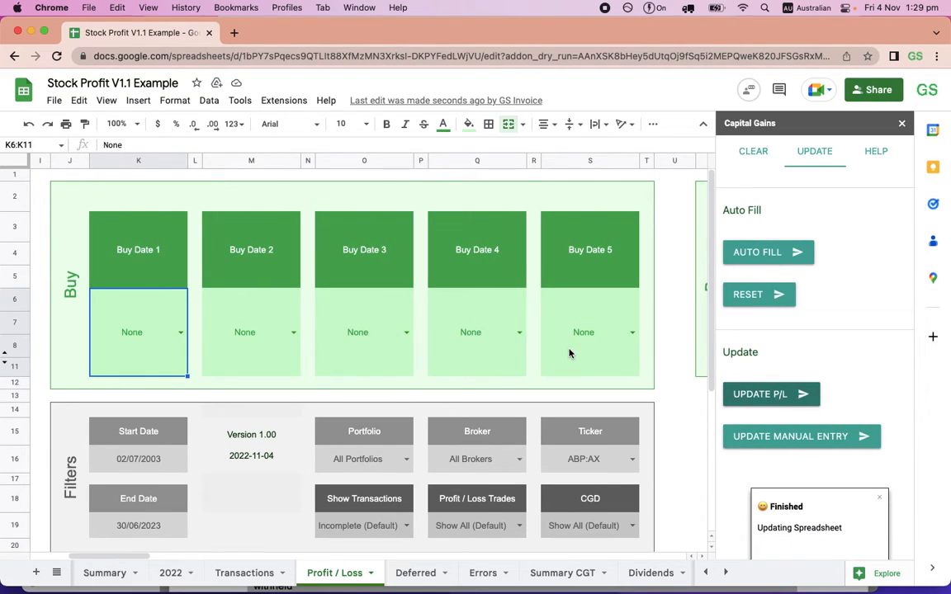
# Auto-fill the next ABP:AX sale with the 22/04/2014 purchase and check the ABP:AX Total Allocated in the Deferred sheet.
pyautogui.click(766, 256)
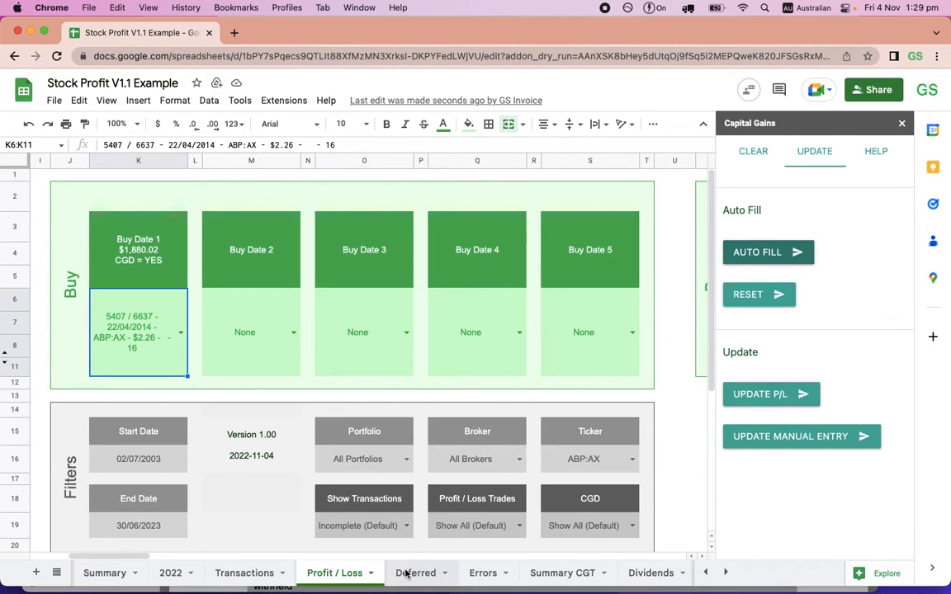
pyautogui.click(408, 575)
pyautogui.click(473, 375)
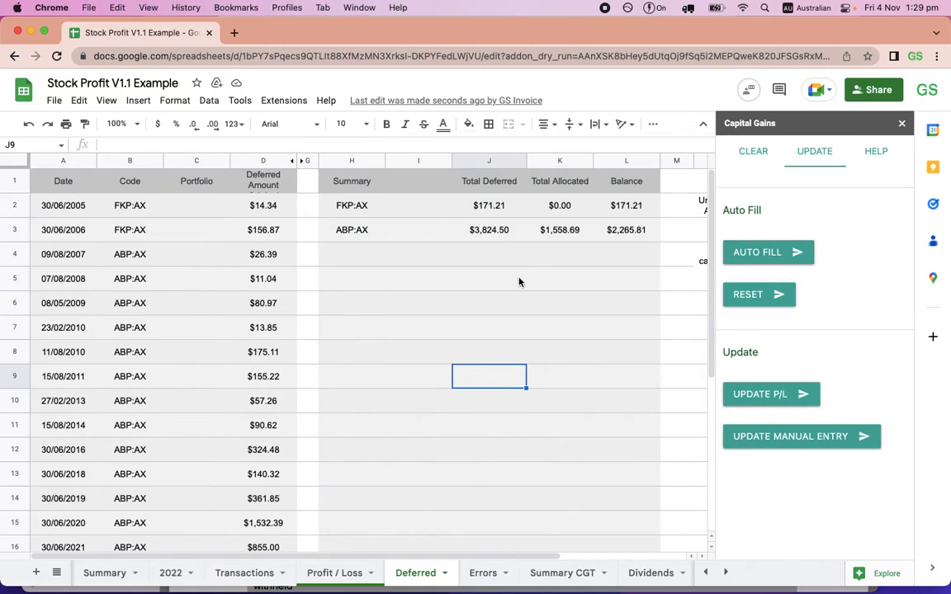
pyautogui.click(565, 236)
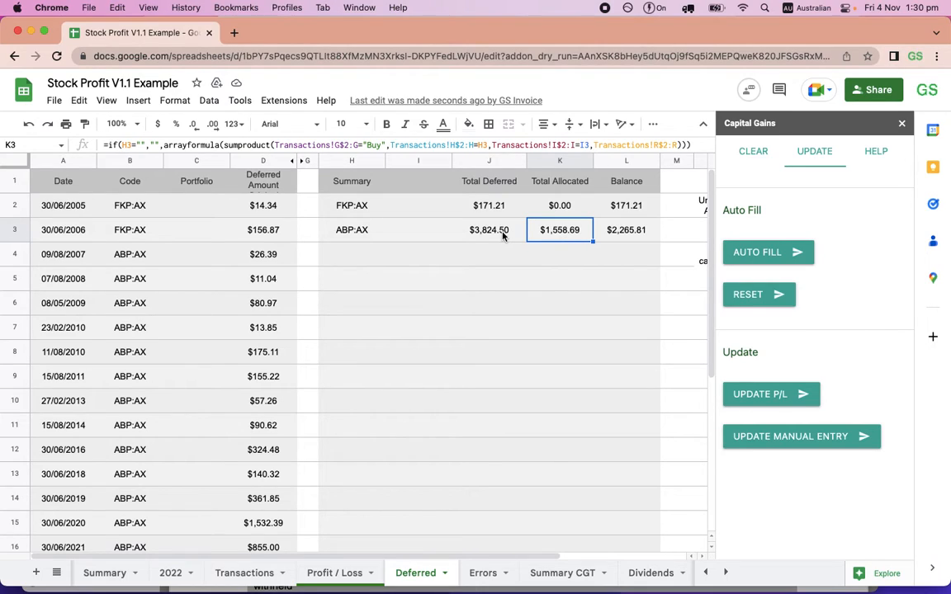
# Update the P/L for the filled ABP:AX match, and auto-fill and update the following sale against the 22/04/2014 purchase.
pyautogui.click(337, 574)
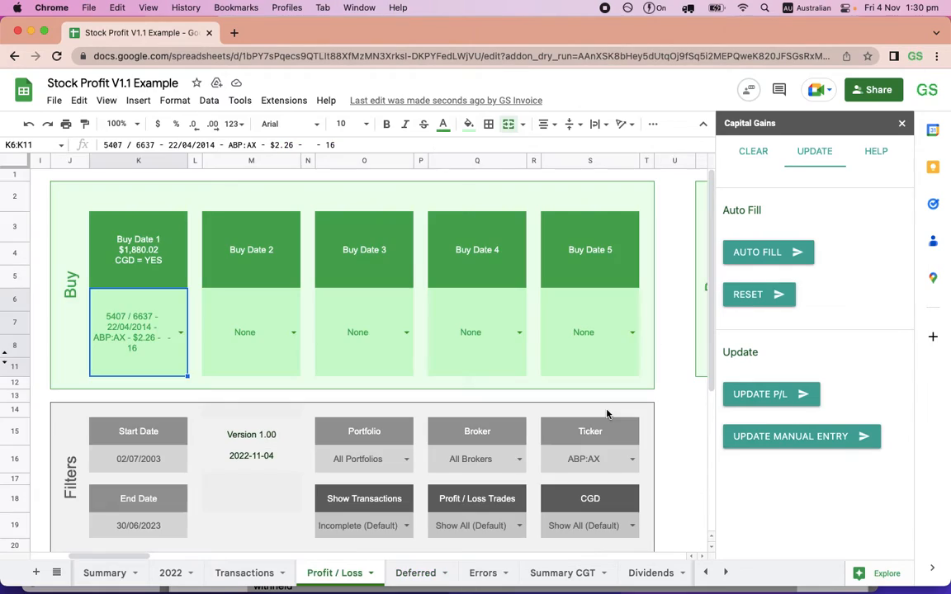
pyautogui.click(753, 393)
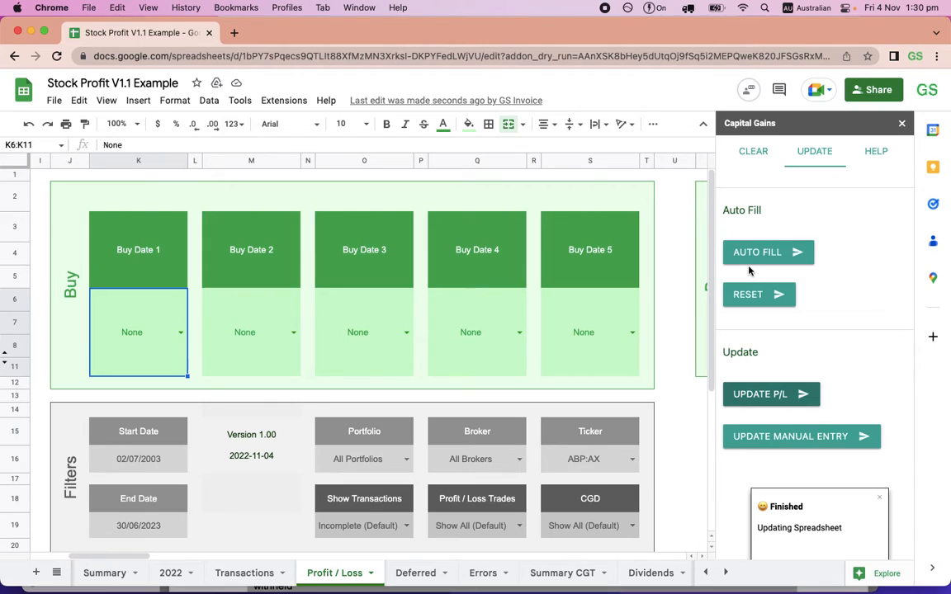
pyautogui.click(759, 254)
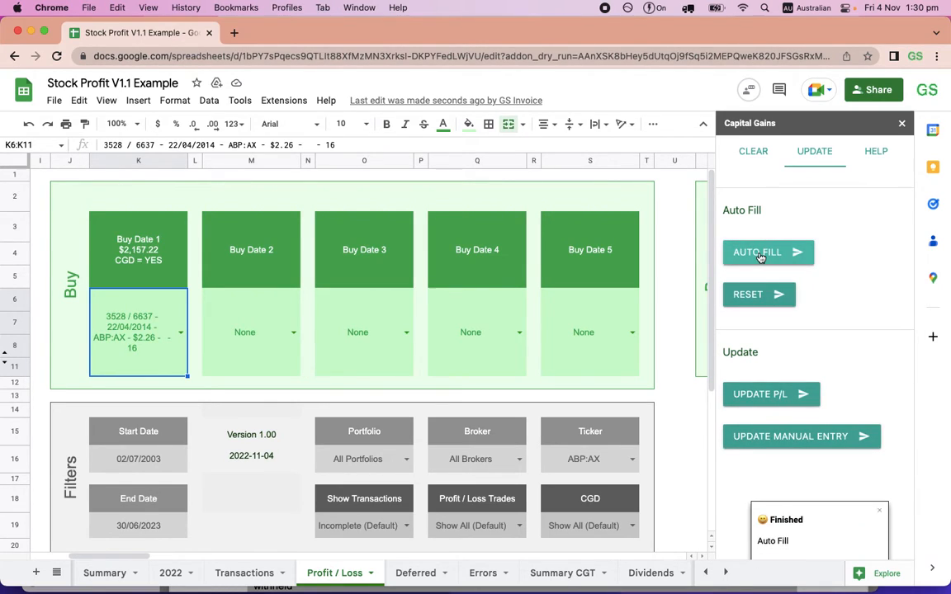
pyautogui.click(759, 394)
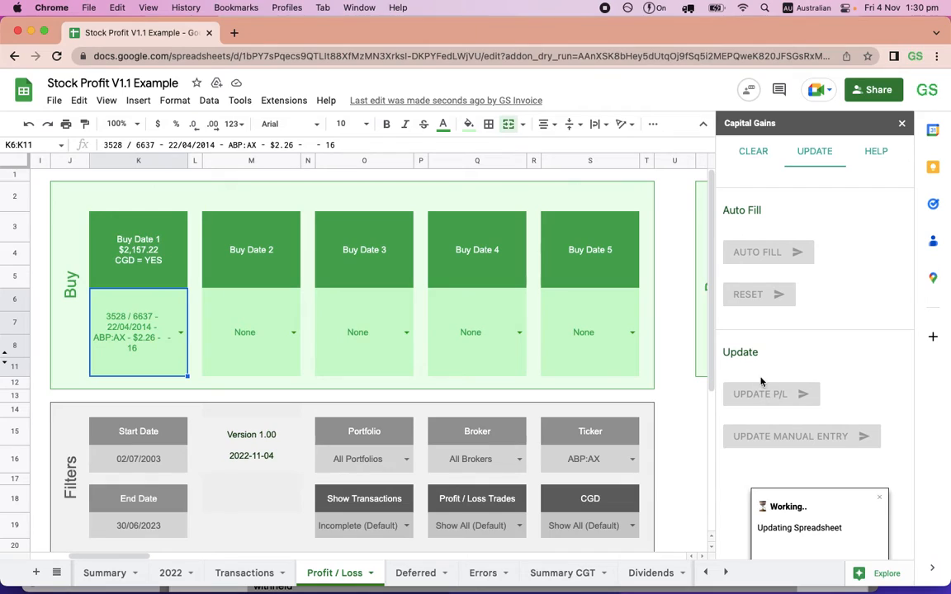
# Auto-fill and update the P/L for the remaining ABP:AX units from the 22/04/2014 and 13/04/2015 purchases, and retry Auto Fill for unmatched sales.
pyautogui.click(795, 258)
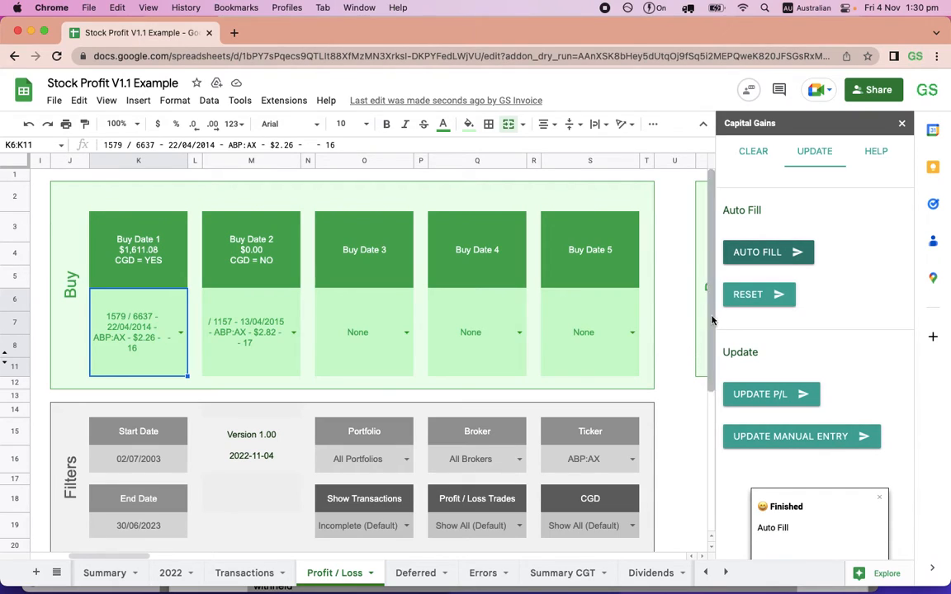
pyautogui.click(774, 395)
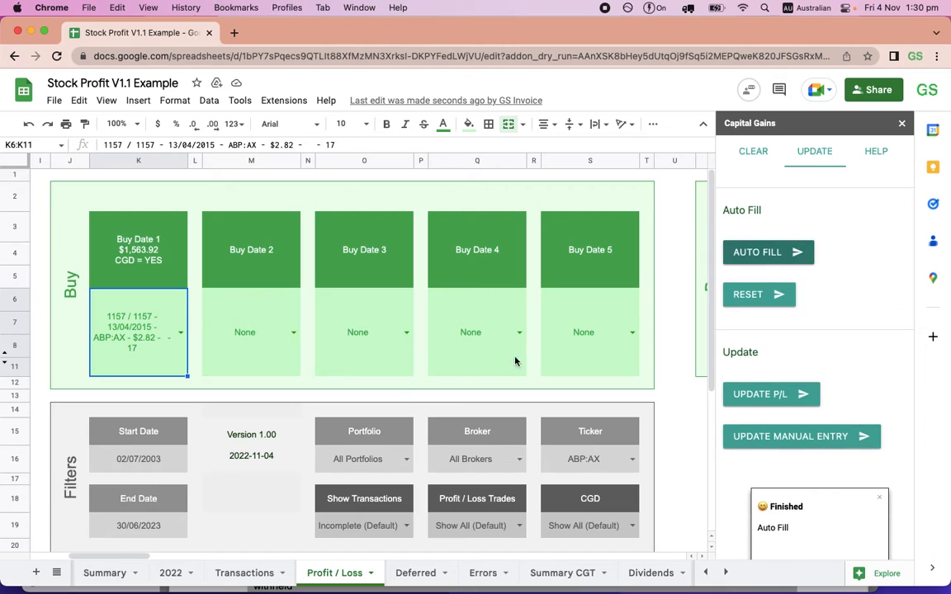
pyautogui.click(756, 394)
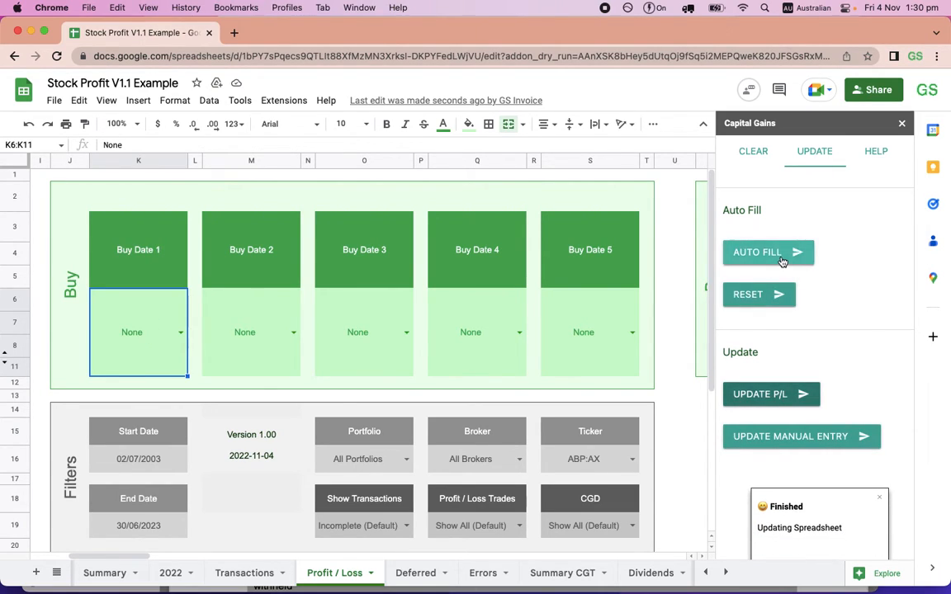
pyautogui.click(768, 253)
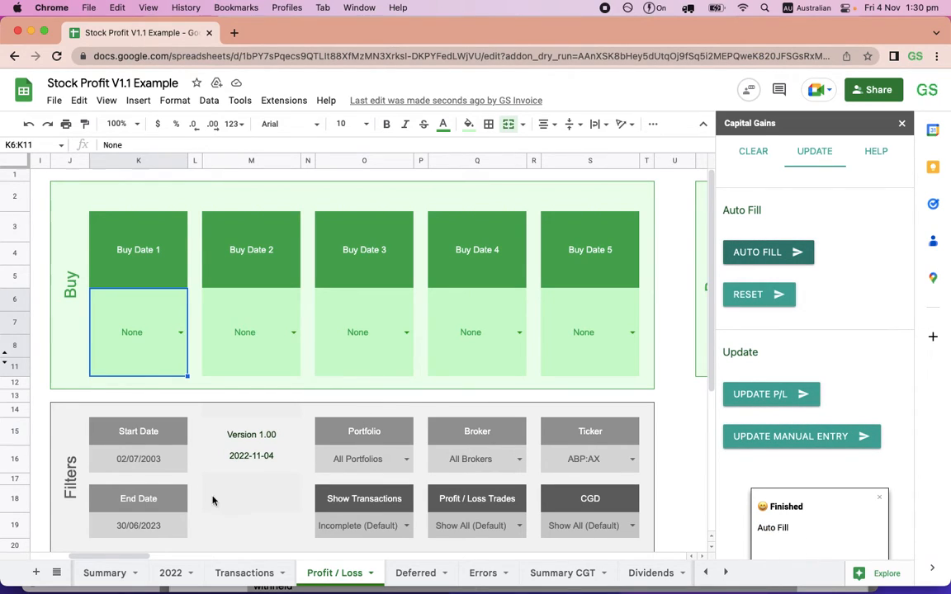
pyautogui.moveTo(130, 558); pyautogui.dragTo(70, 557)
pyautogui.click(753, 252)
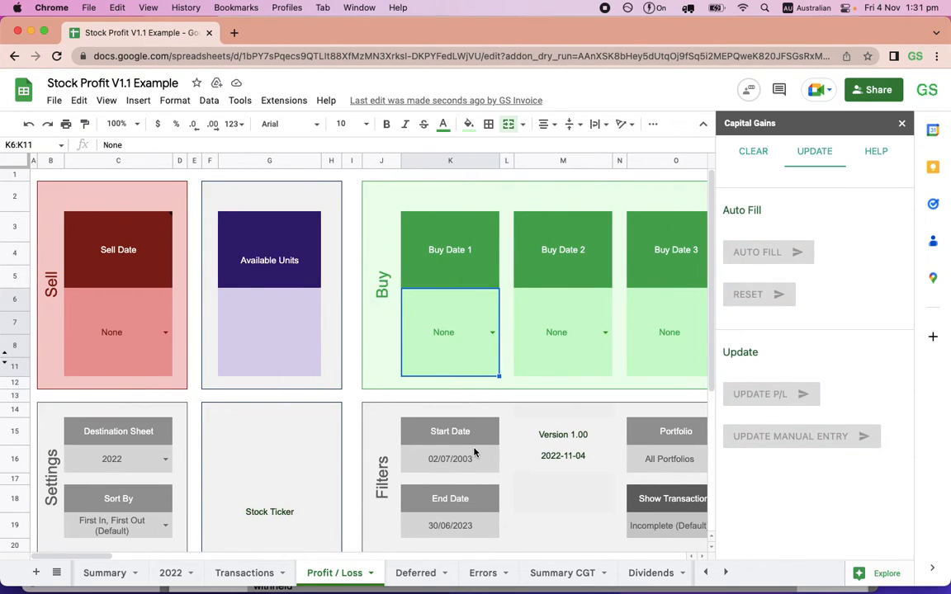
# Check the Total Deferred, Total Allocated and Balance for ABP:AX in the Deferred sheet.
pyautogui.click(415, 573)
pyautogui.click(467, 337)
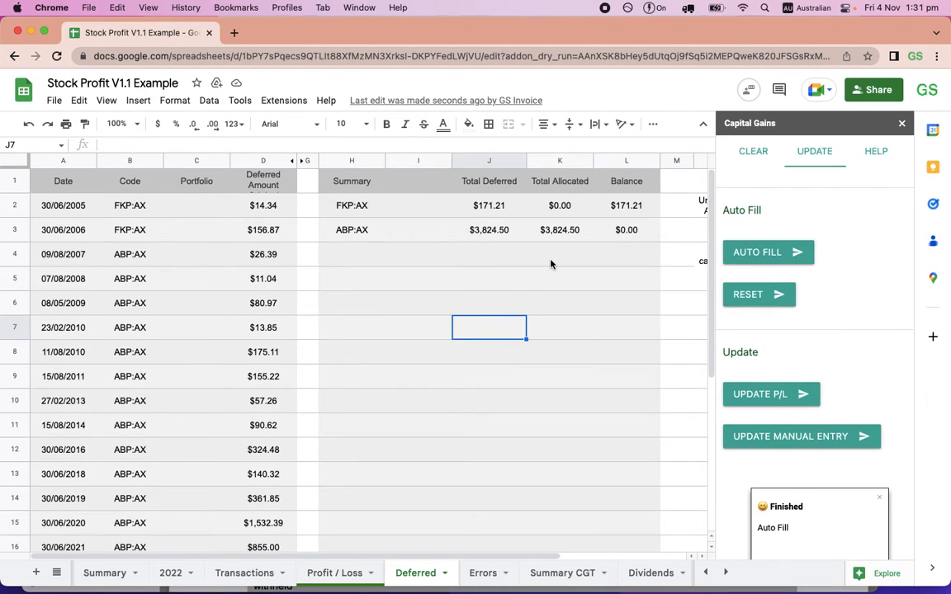
pyautogui.click(495, 238)
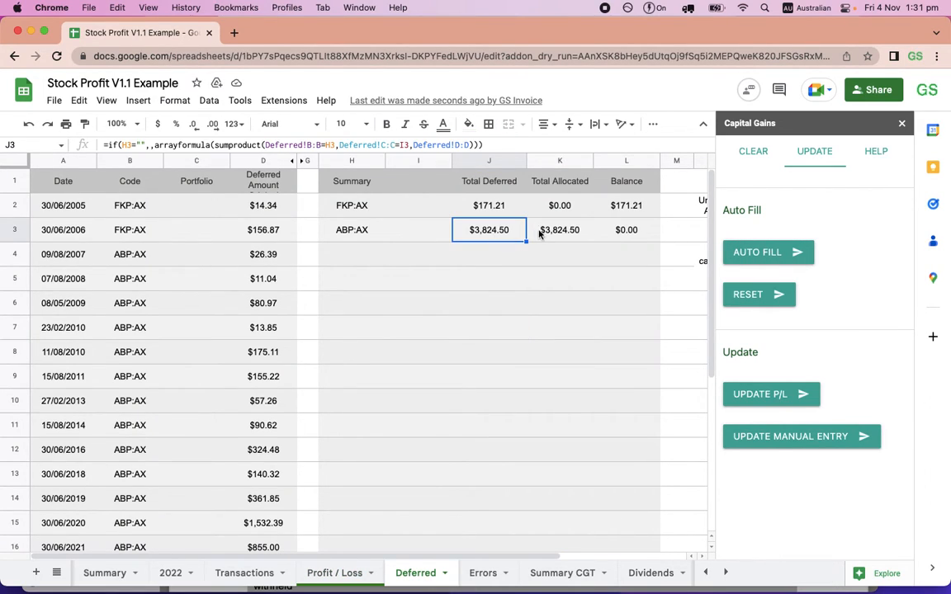
pyautogui.click(566, 231)
pyautogui.click(621, 234)
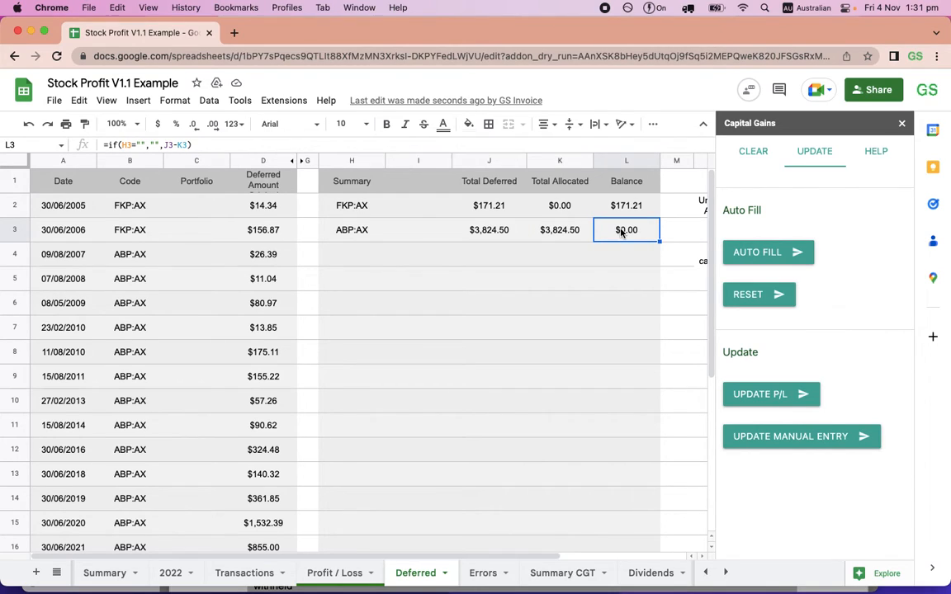
# Review the automatic, override and current deferred tax columns for the ABP:AX purchases in the 2022 sheet.
pyautogui.click(168, 573)
pyautogui.click(260, 320)
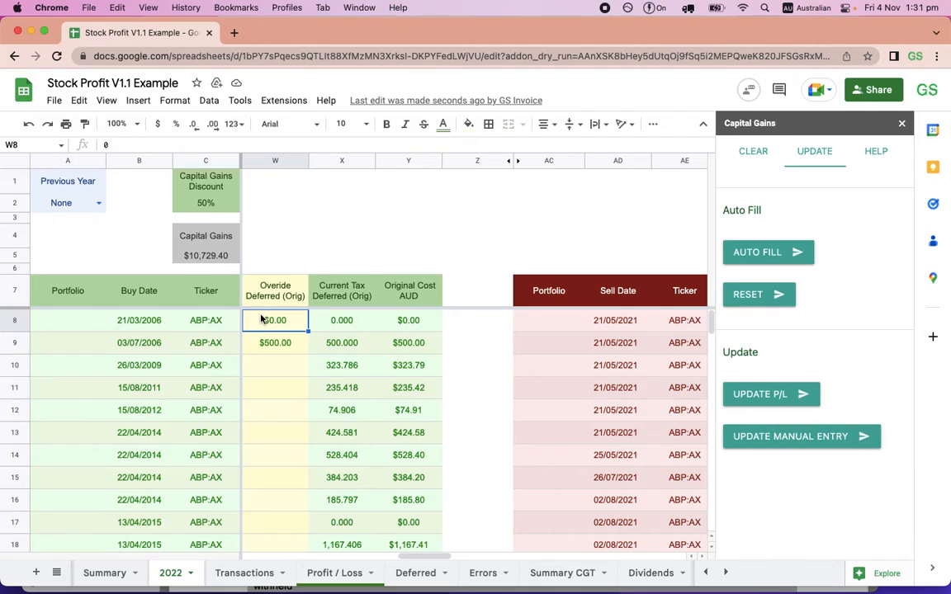
pyautogui.hscroll(-1, 261, 376)
pyautogui.hscroll(-1, 261, 378)
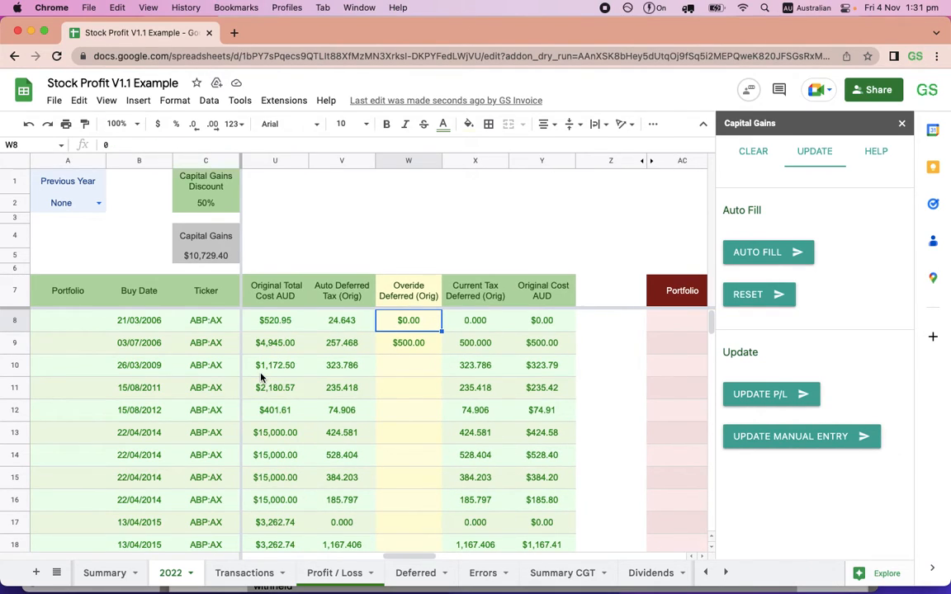
pyautogui.scroll(-1, 261, 377)
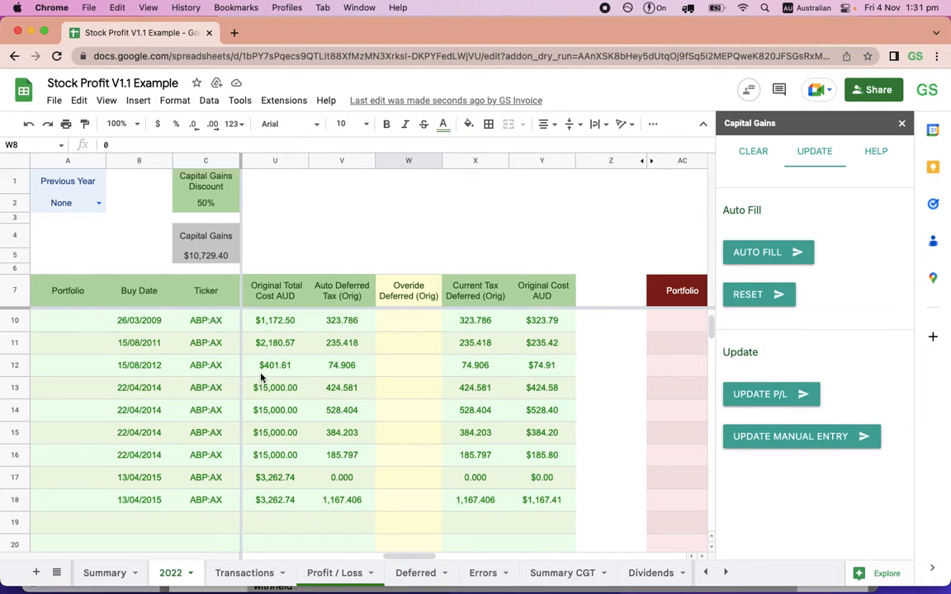
pyautogui.scroll(1, 261, 377)
# Examine the sell-side Cost Base AUD, Def Tax AUD and Cost Base - Def AUD columns for the ABP:AX trades.
pyautogui.hscroll(10, 261, 375)
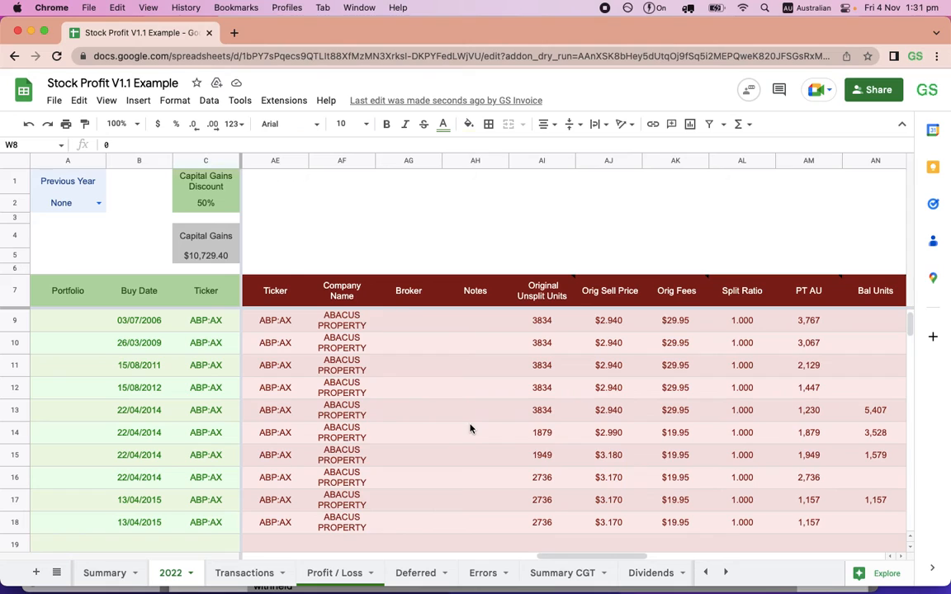
pyautogui.hscroll(7, 469, 429)
pyautogui.hscroll(5, 470, 429)
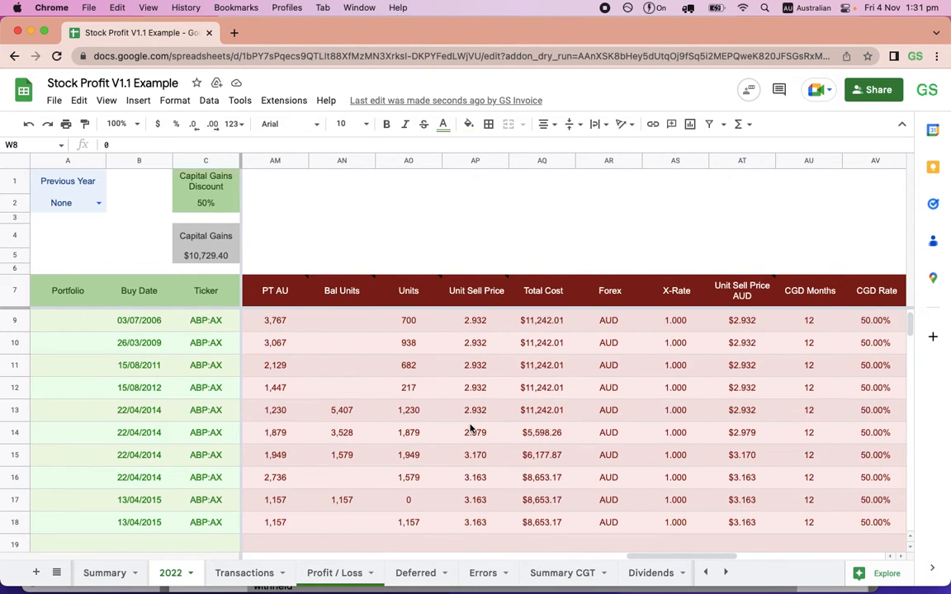
pyautogui.hscroll(4, 470, 429)
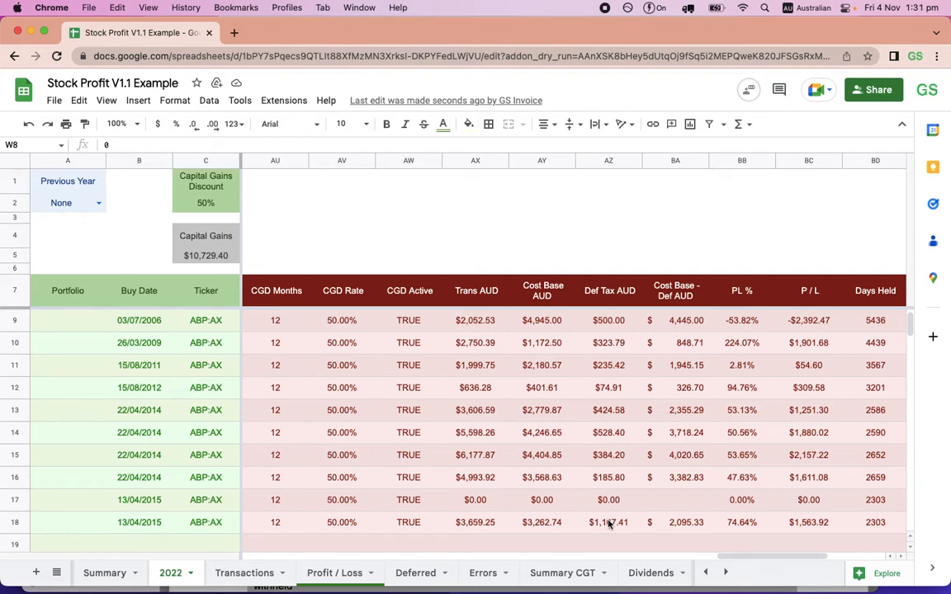
pyautogui.scroll(1, 609, 523)
pyautogui.scroll(-2, 609, 523)
pyautogui.scroll(2, 608, 524)
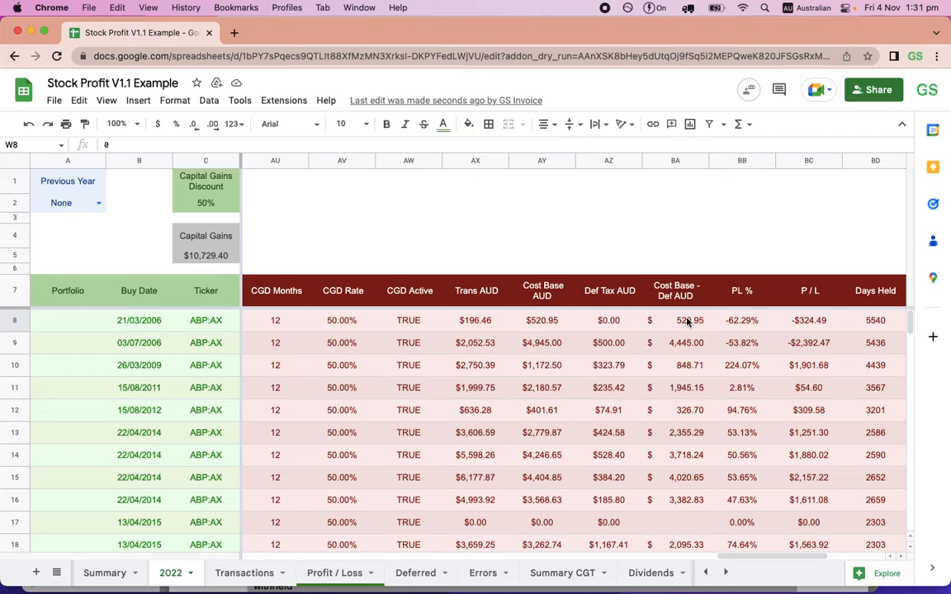
pyautogui.scroll(-1, 690, 377)
pyautogui.scroll(1, 690, 377)
# Add a SUM of the ABP:AX rows' Def Tax AUD values in cell AZ5 of the 2022 sheet.
pyautogui.click(621, 261)
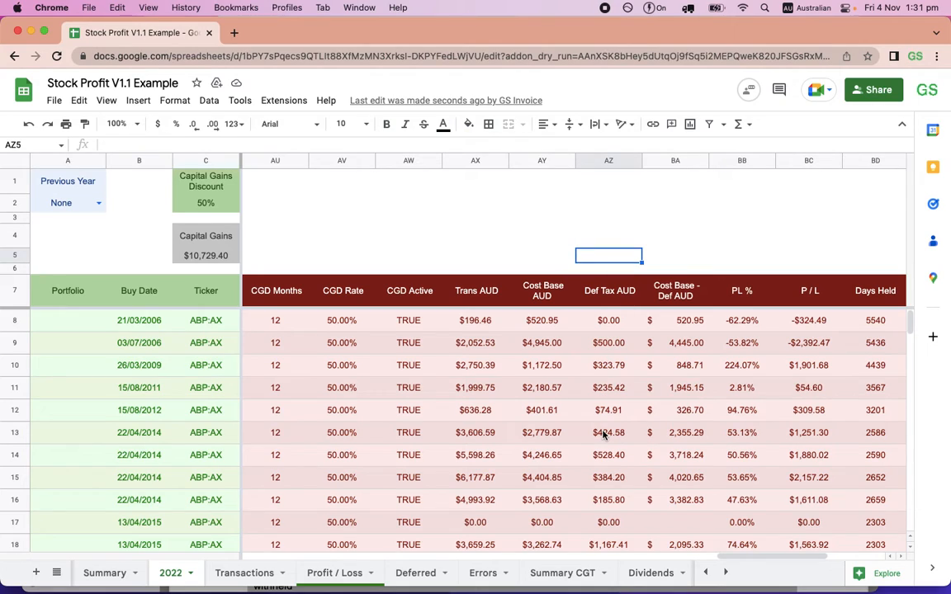
pyautogui.scroll(-1, 604, 435)
pyautogui.scroll(1, 603, 436)
pyautogui.scroll(-1, 603, 435)
pyautogui.scroll(1, 603, 435)
pyautogui.click(158, 572)
pyautogui.click(735, 125)
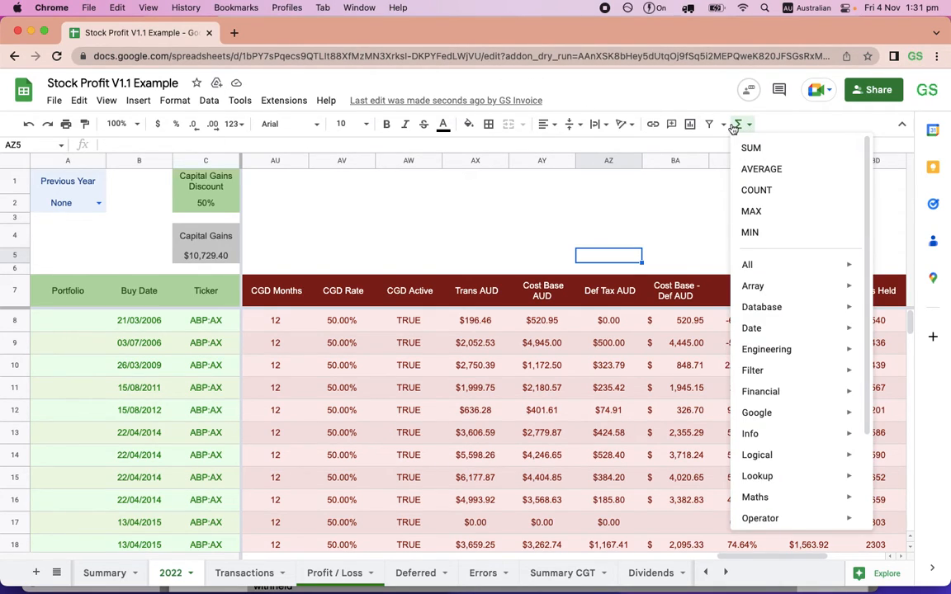
pyautogui.click(742, 148)
pyautogui.moveTo(603, 323); pyautogui.dragTo(602, 417)
pyautogui.press('Return')
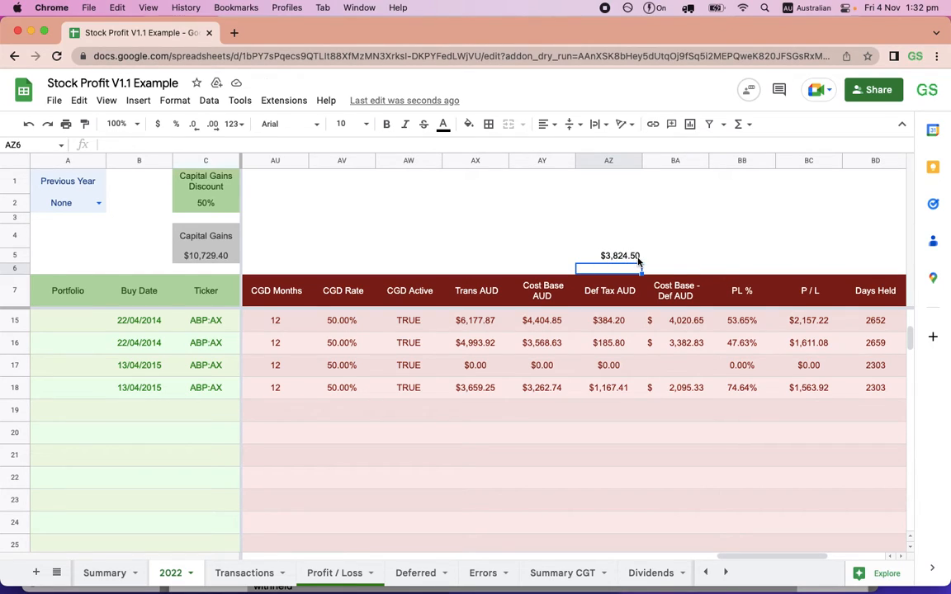
# Compare the Def Tax AUD sum with the ABP:AX Total Deferred in the Deferred sheet.
pyautogui.click(403, 573)
pyautogui.click(537, 307)
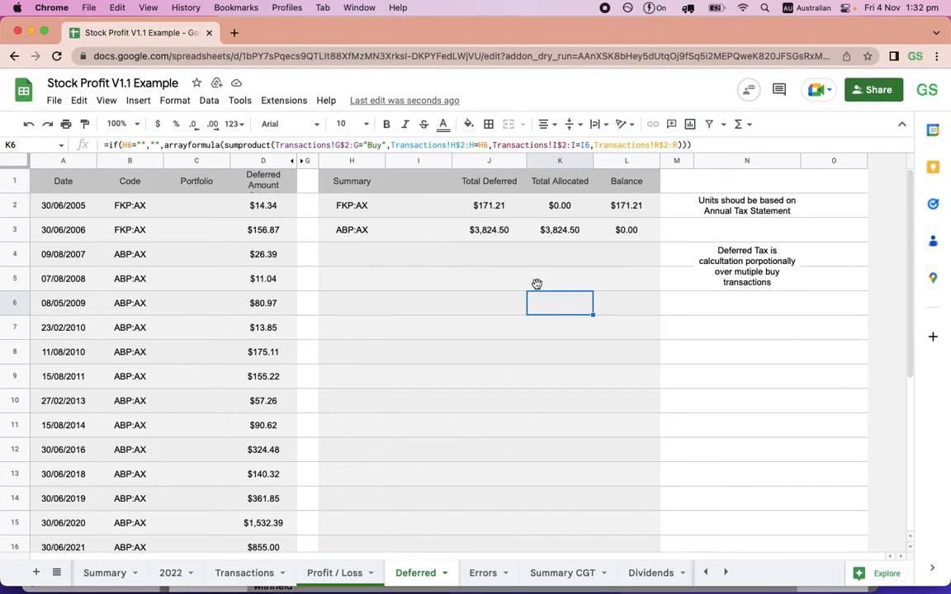
pyautogui.click(498, 232)
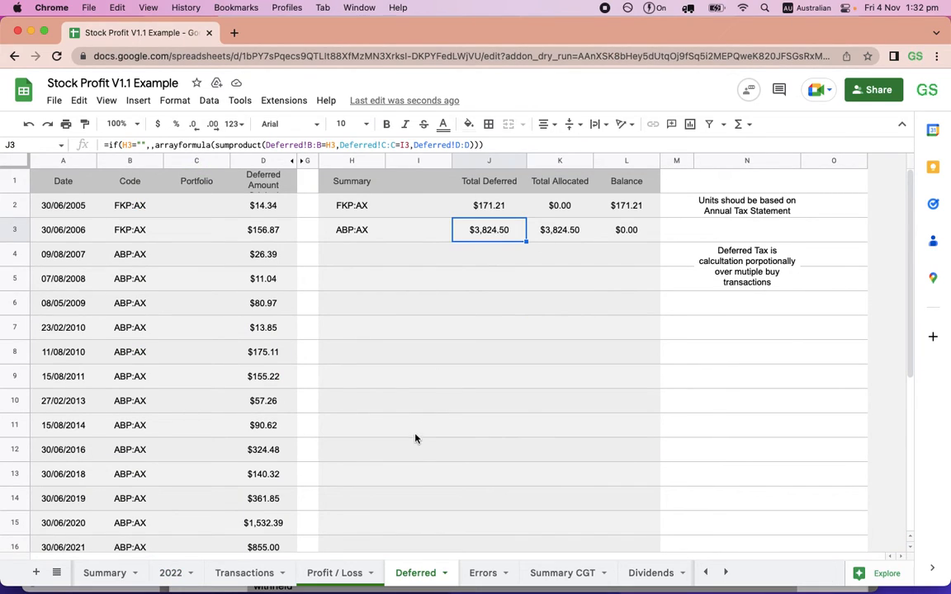
# Go to the Summary sheet, read the Realised Cost Base AUD header note, and inspect the ABP:AX figure in that column.
pyautogui.click(320, 573)
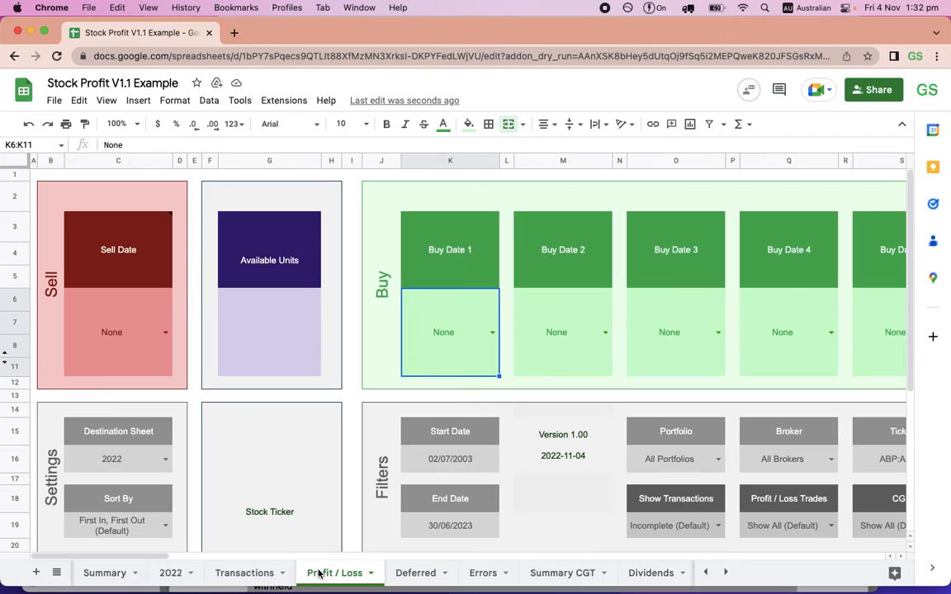
pyautogui.click(105, 572)
pyautogui.click(445, 338)
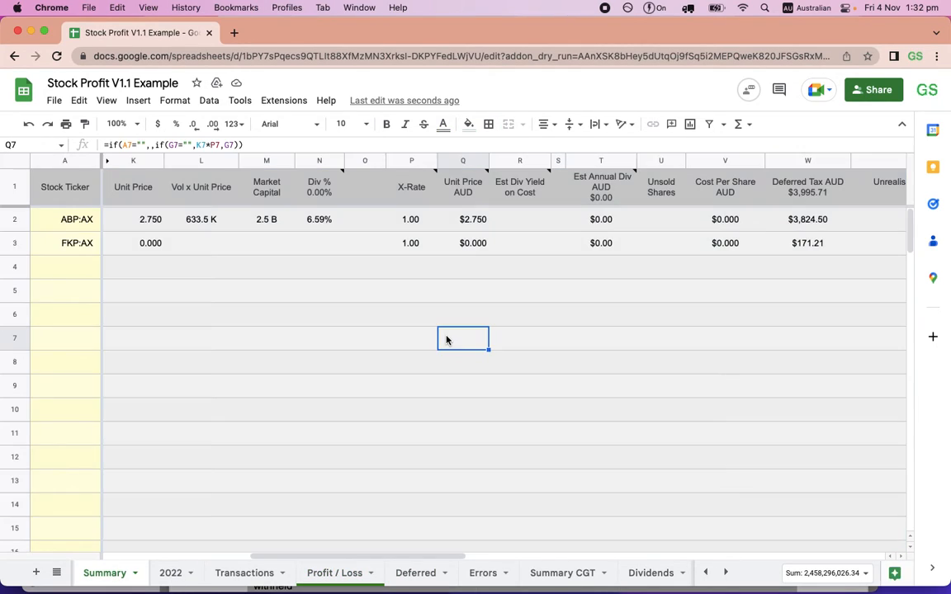
pyautogui.hscroll(3, 446, 339)
pyautogui.hscroll(10, 445, 340)
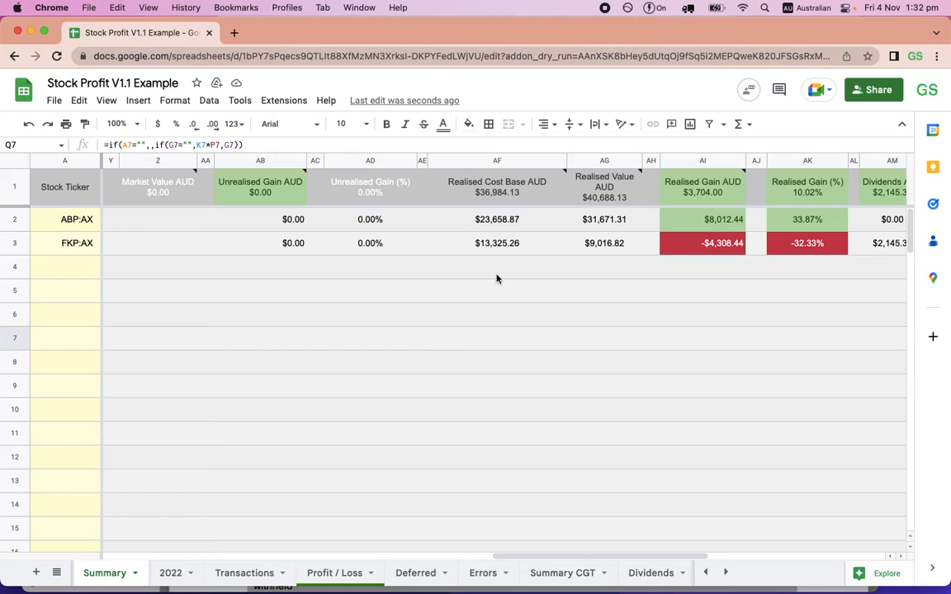
pyautogui.moveTo(532, 188)
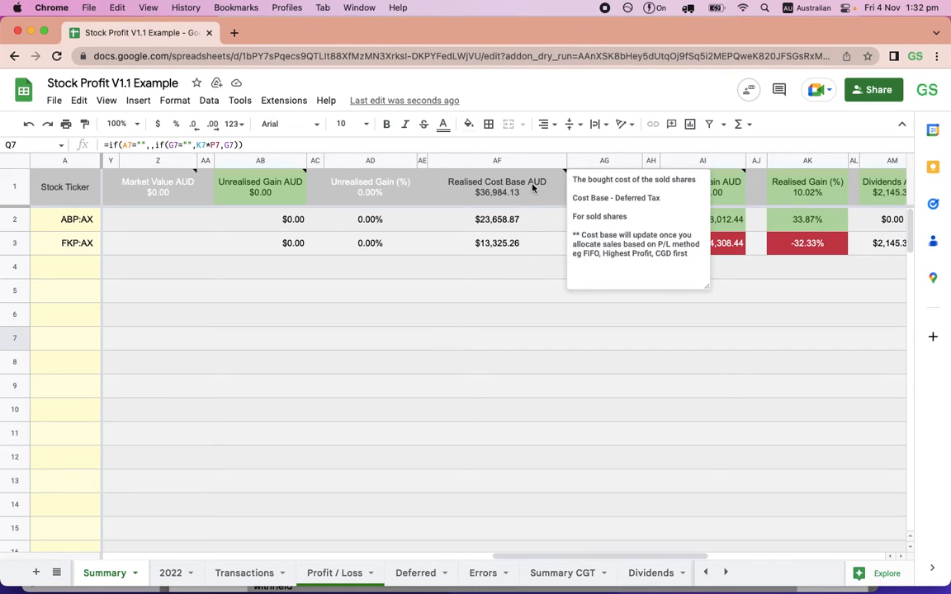
pyautogui.click(509, 227)
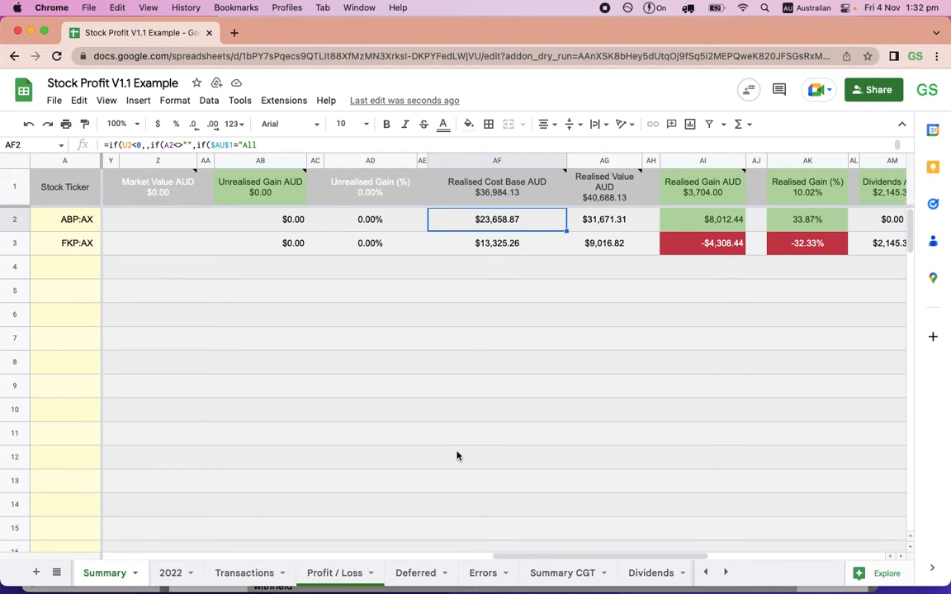
# Add a SUM of the ABP:AX rows' Cost Base - Def AUD values in cell BA5 of the 2022 sheet.
pyautogui.click(170, 573)
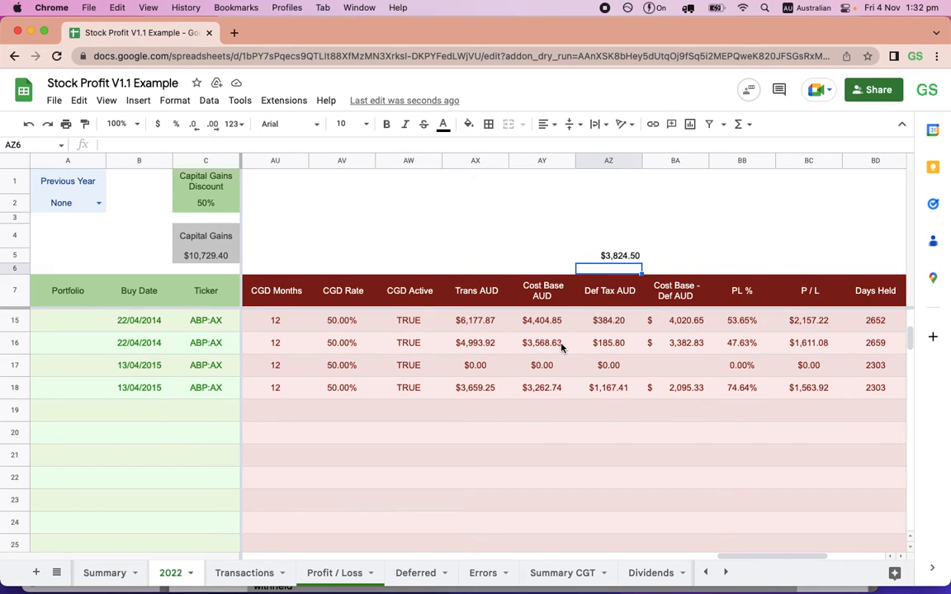
pyautogui.scroll(3, 561, 348)
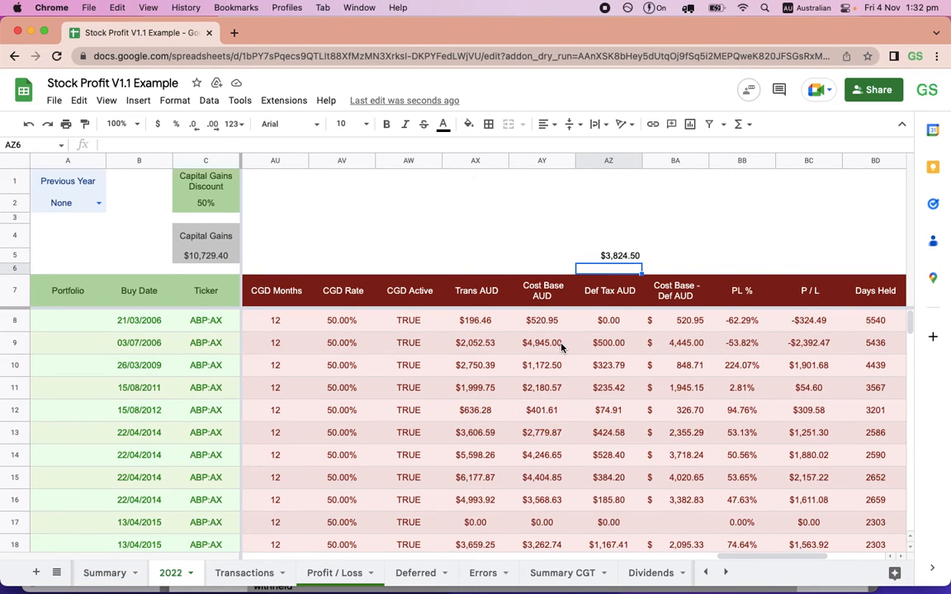
pyautogui.click(689, 336)
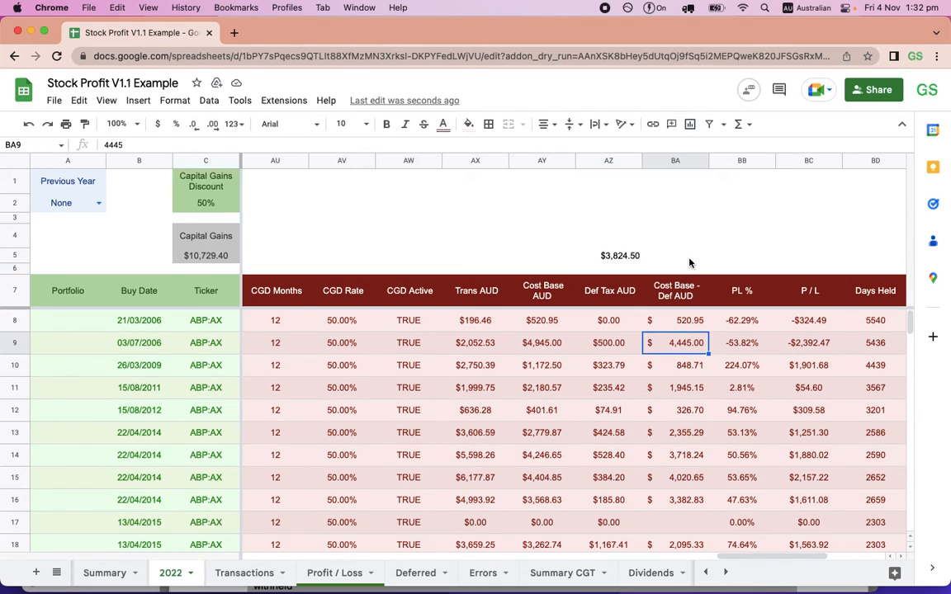
pyautogui.click(689, 259)
pyautogui.click(738, 123)
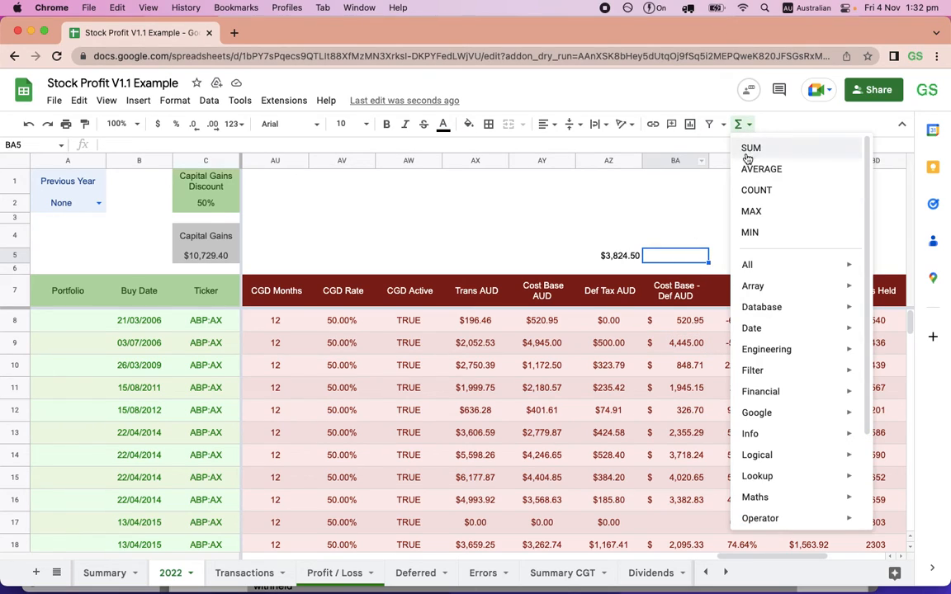
pyautogui.click(751, 149)
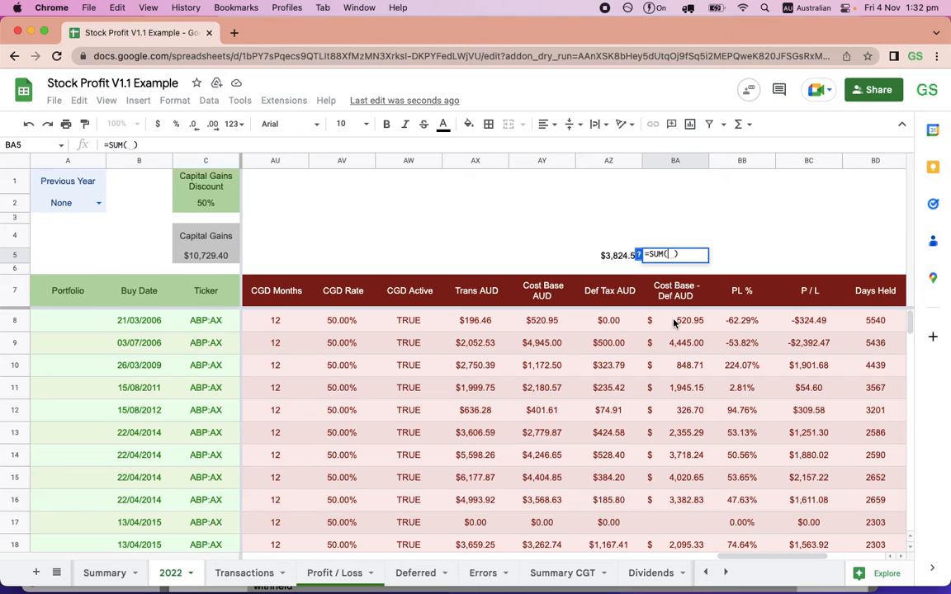
pyautogui.moveTo(673, 322); pyautogui.dragTo(665, 441)
pyautogui.press('Return')
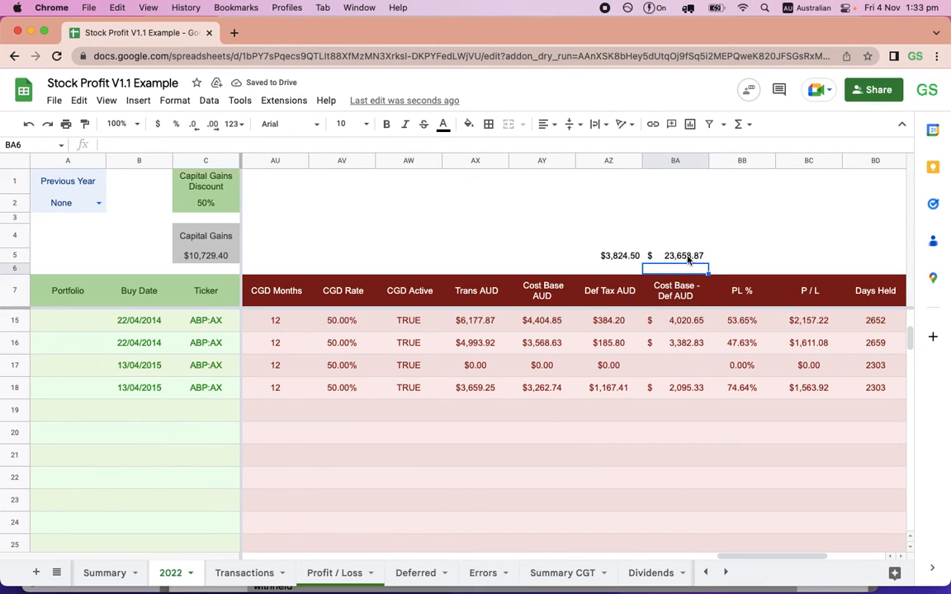
# Compare the Cost Base - Def AUD sum with the ABP:AX Realised Cost Base AUD in the Summary sheet.
pyautogui.click(105, 573)
pyautogui.click(596, 266)
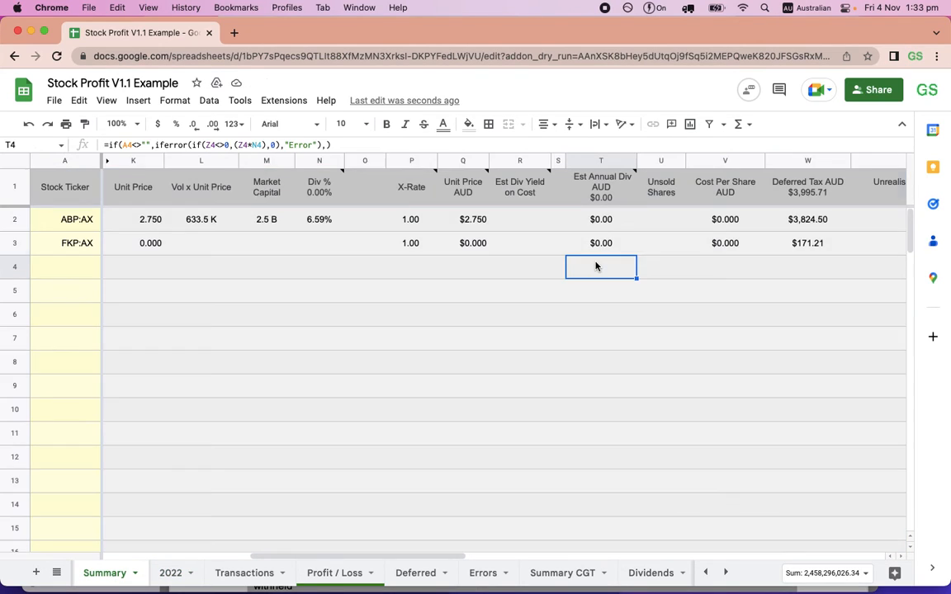
pyautogui.hscroll(8, 596, 266)
pyautogui.hscroll(3, 595, 266)
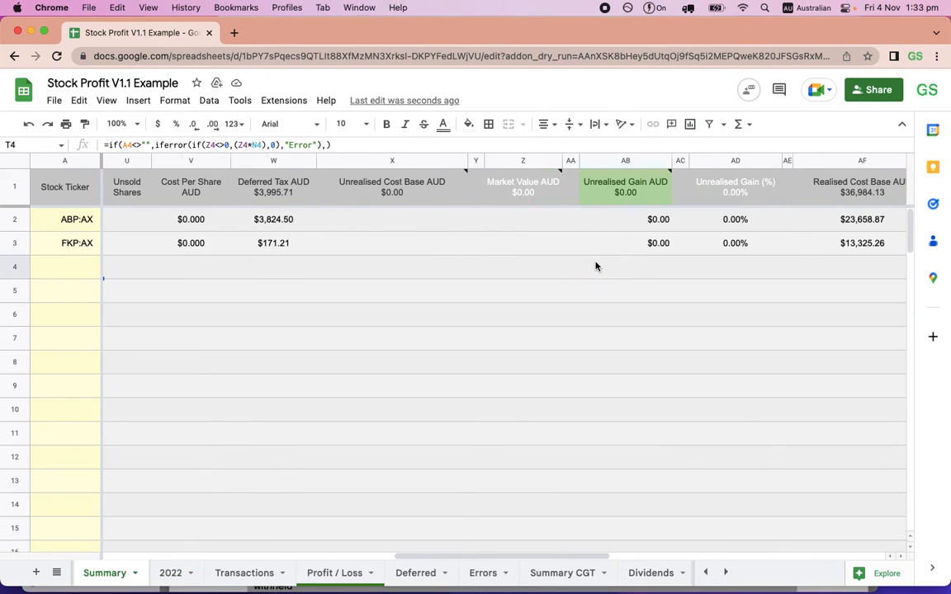
pyautogui.hscroll(1, 596, 267)
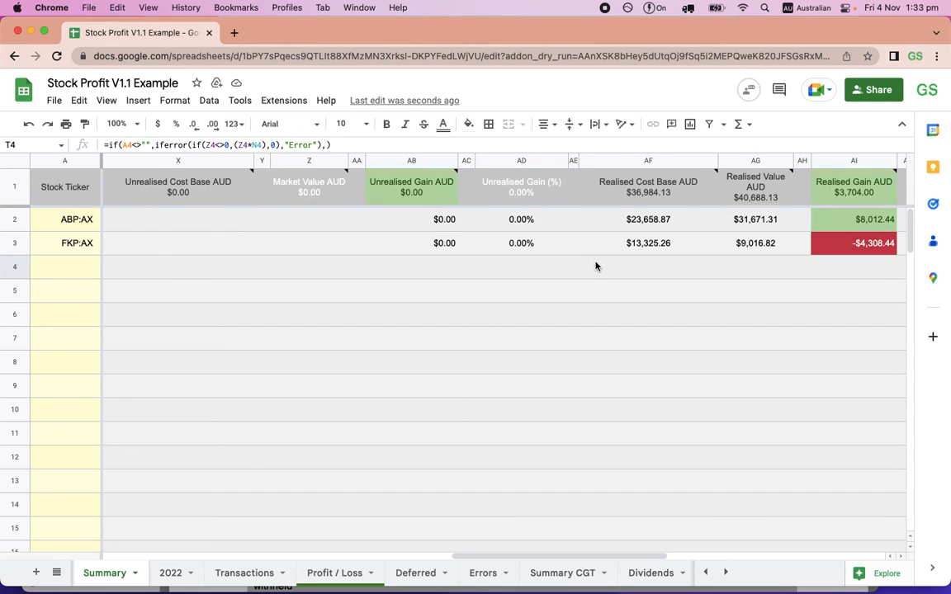
pyautogui.click(644, 223)
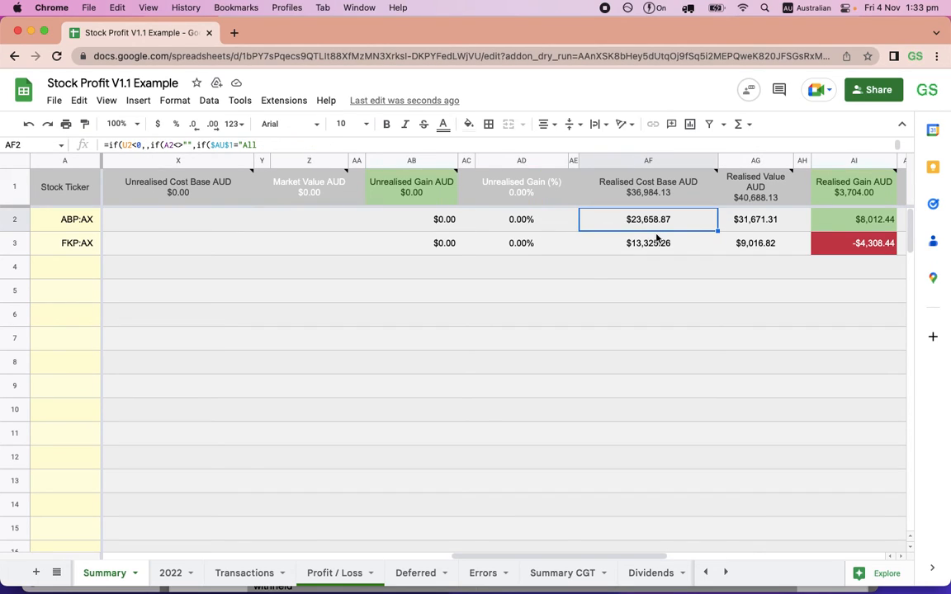
# Inspect the ABP:AX Realised Value AUD figure in the Summary sheet and read that column's header note.
pyautogui.click(761, 219)
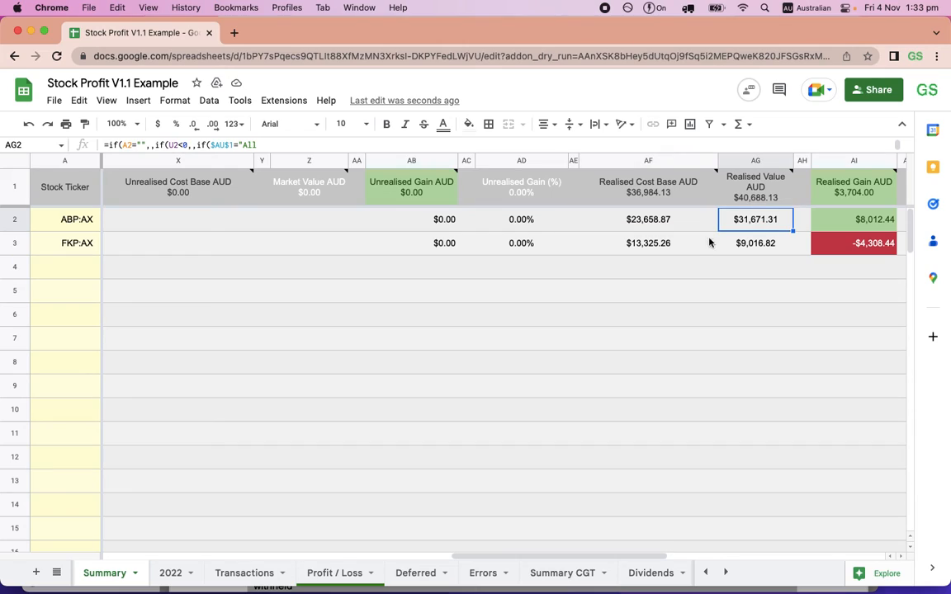
pyautogui.moveTo(766, 196)
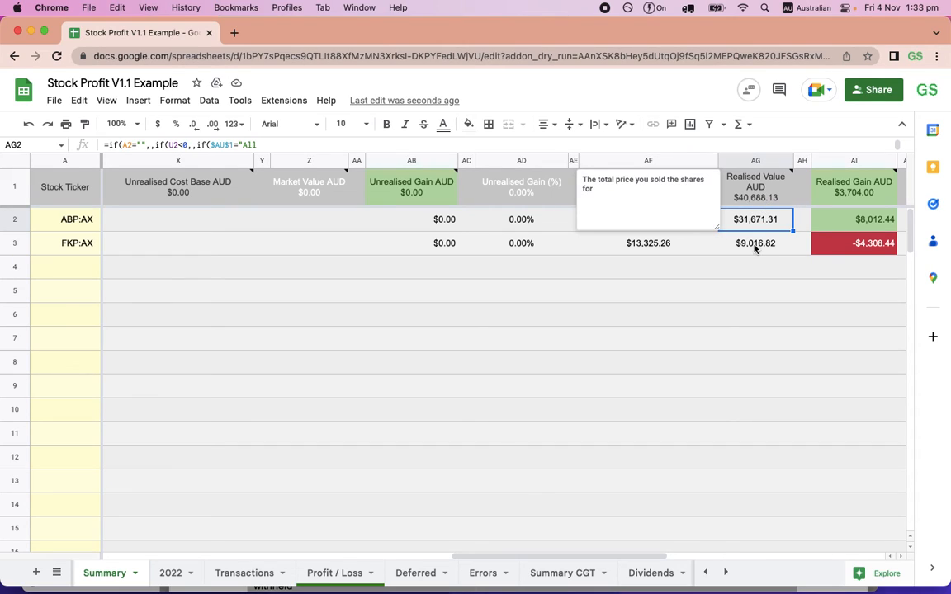
pyautogui.click(748, 294)
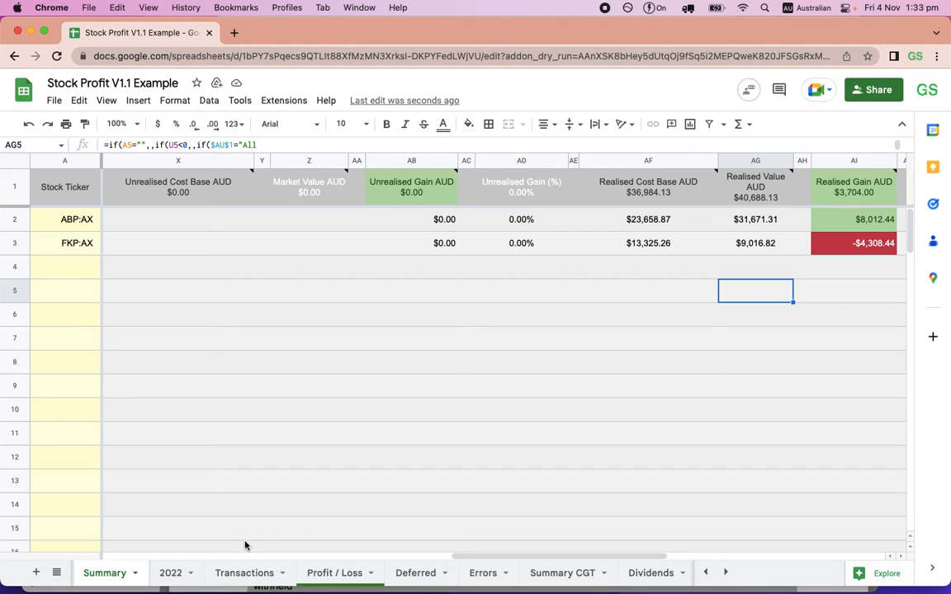
# Add a SUM of the ABP:AX rows' Trans AUD values (AX8:AX19) in cell AX5 of the 2022 sheet.
pyautogui.click(170, 573)
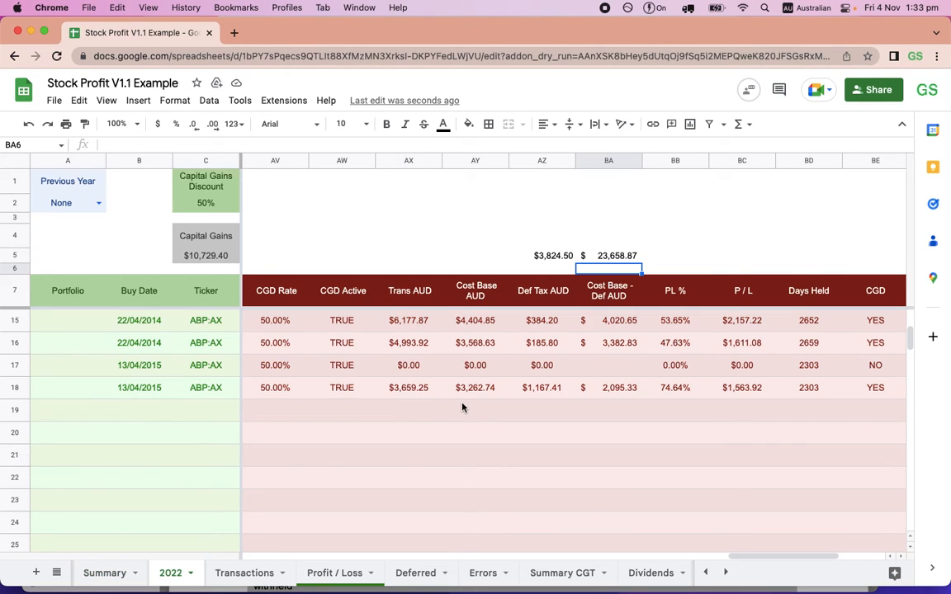
pyautogui.click(410, 322)
pyautogui.scroll(2, 415, 328)
pyautogui.scroll(2, 415, 328)
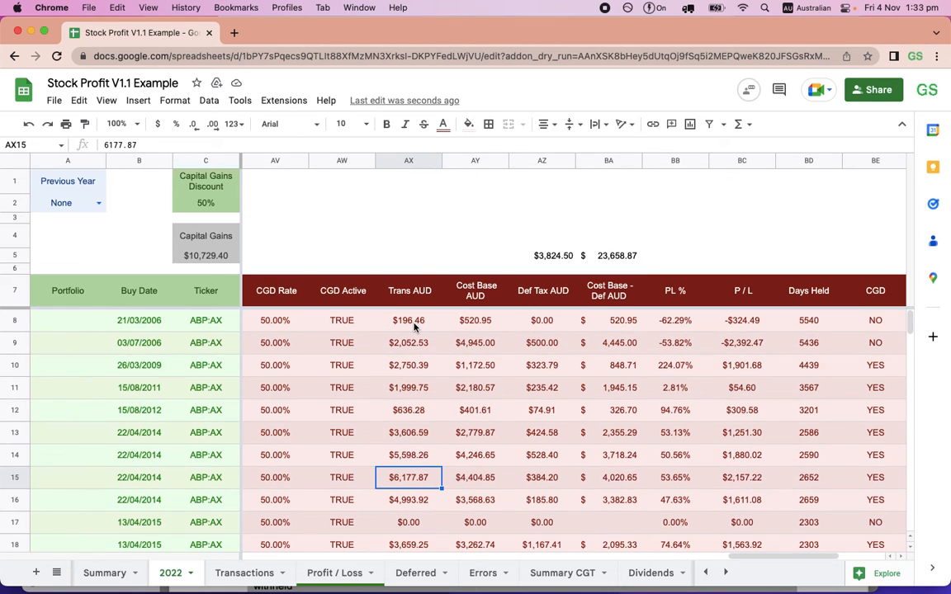
pyautogui.click(408, 256)
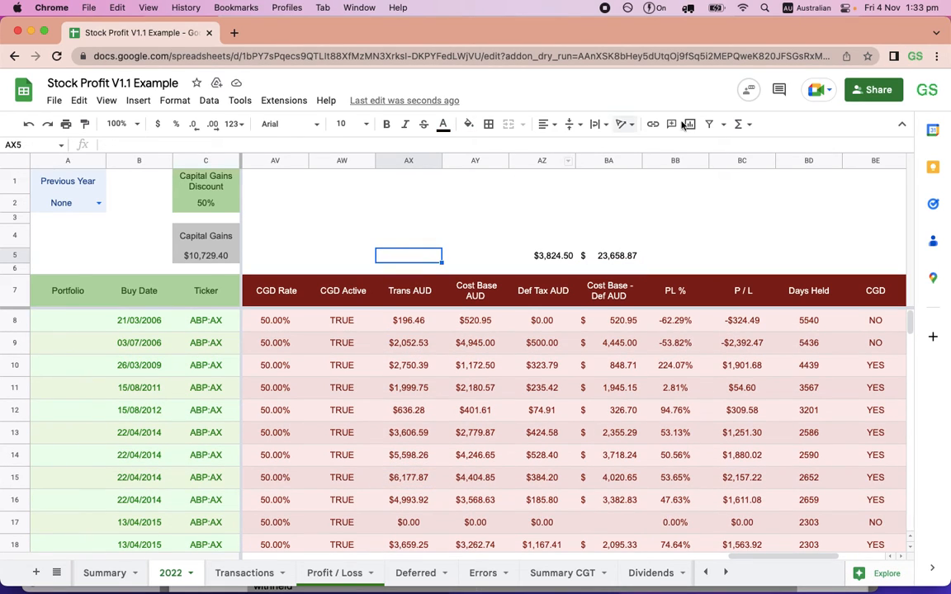
pyautogui.click(736, 125)
pyautogui.click(862, 144)
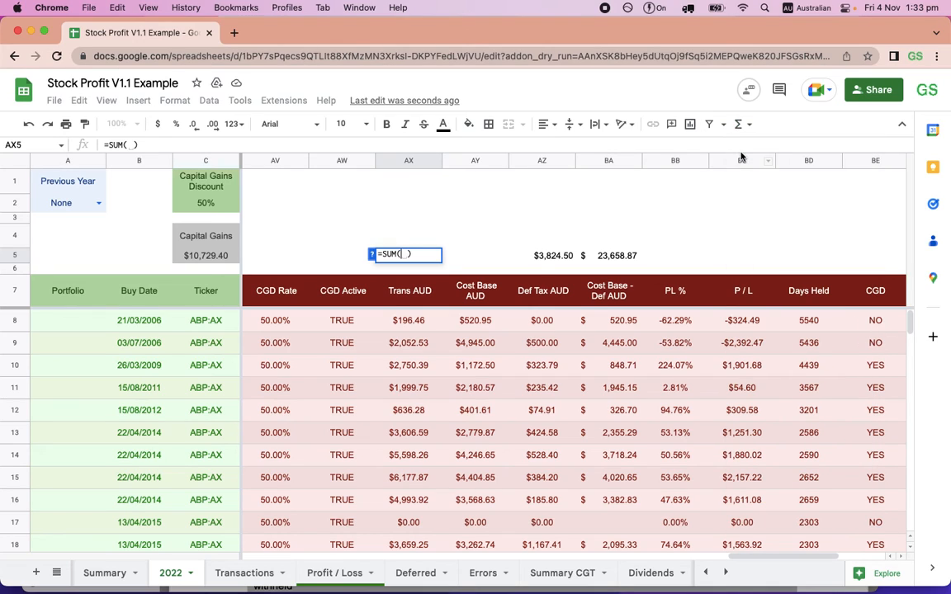
pyautogui.moveTo(417, 328); pyautogui.dragTo(419, 374)
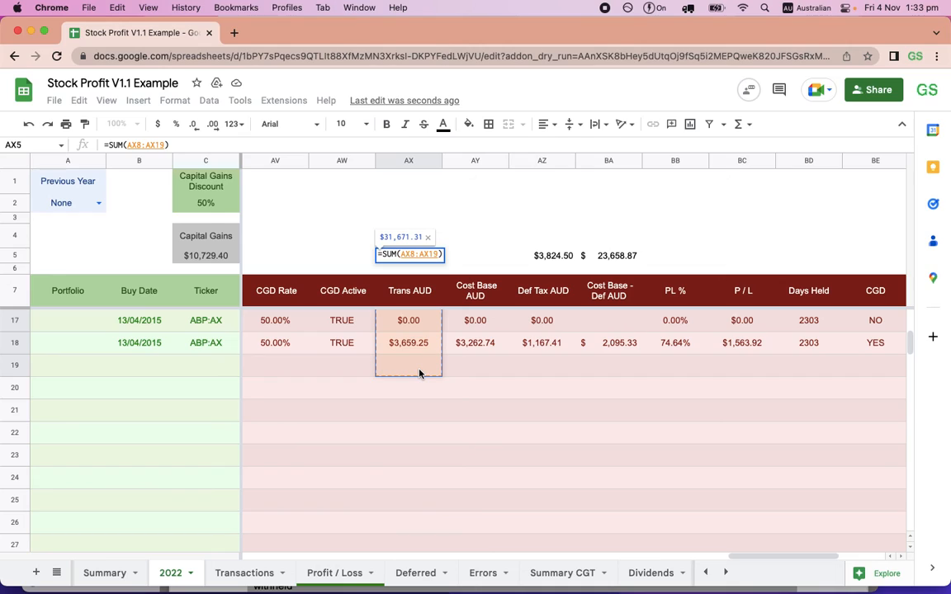
pyautogui.press('Return')
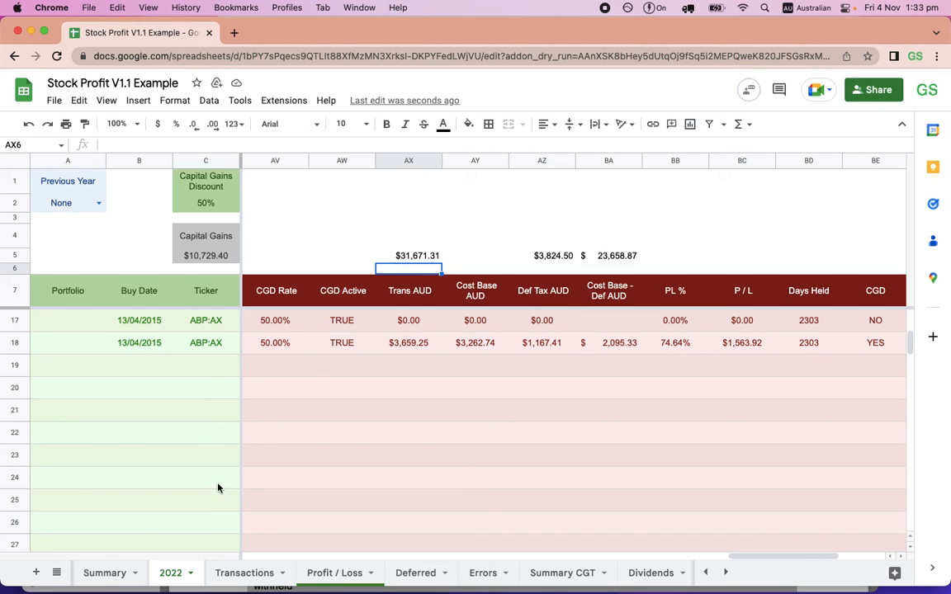
# Compare the Trans AUD sum with the ABP:AX Realised Value AUD in the Summary sheet, and view the gain columns beyond it.
pyautogui.click(104, 572)
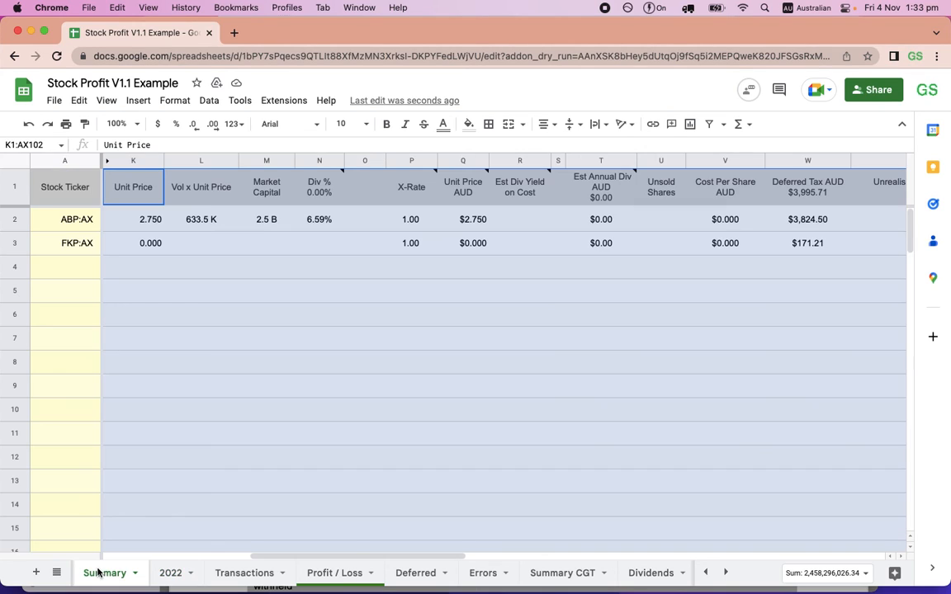
pyautogui.click(538, 336)
pyautogui.hscroll(10, 539, 336)
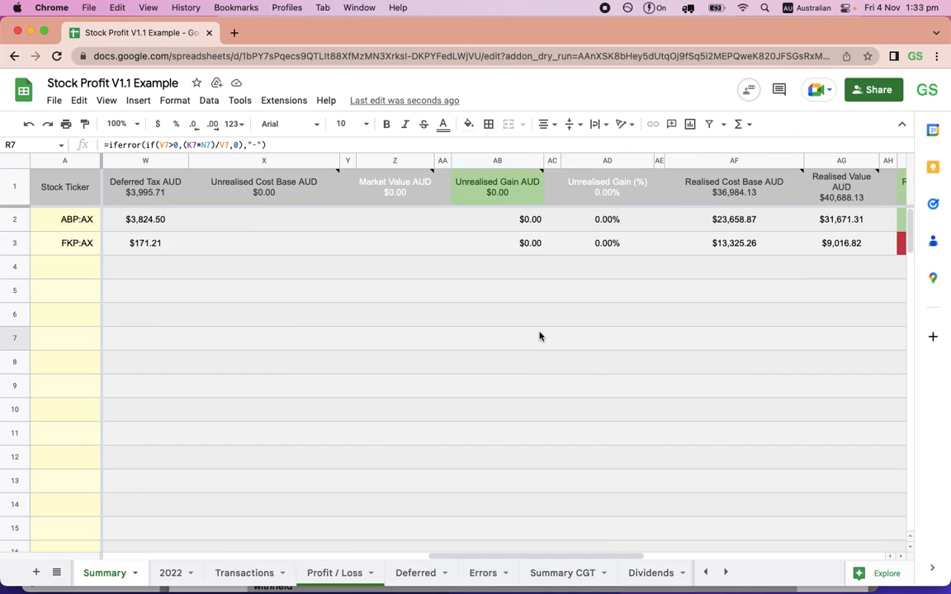
pyautogui.click(610, 228)
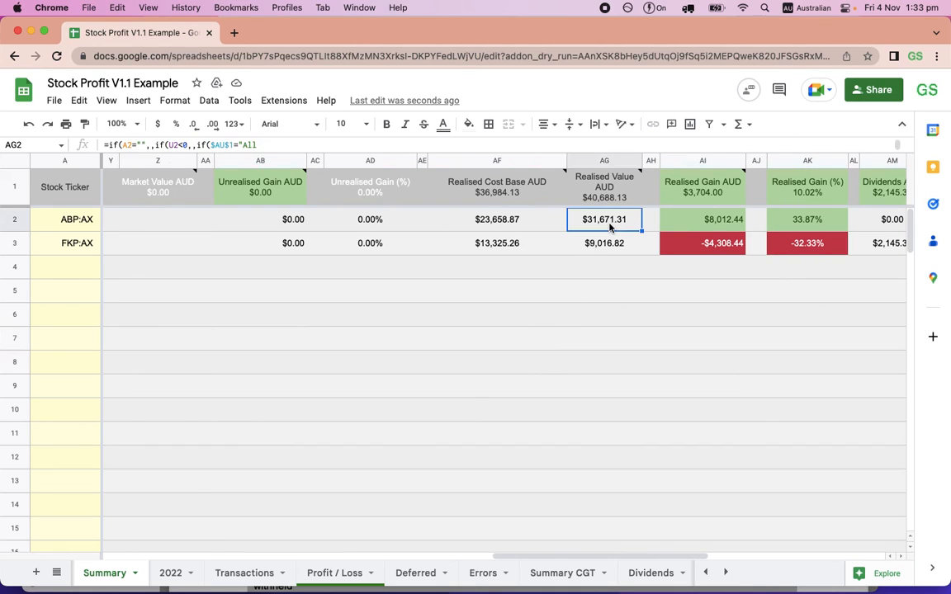
pyautogui.hscroll(5, 610, 228)
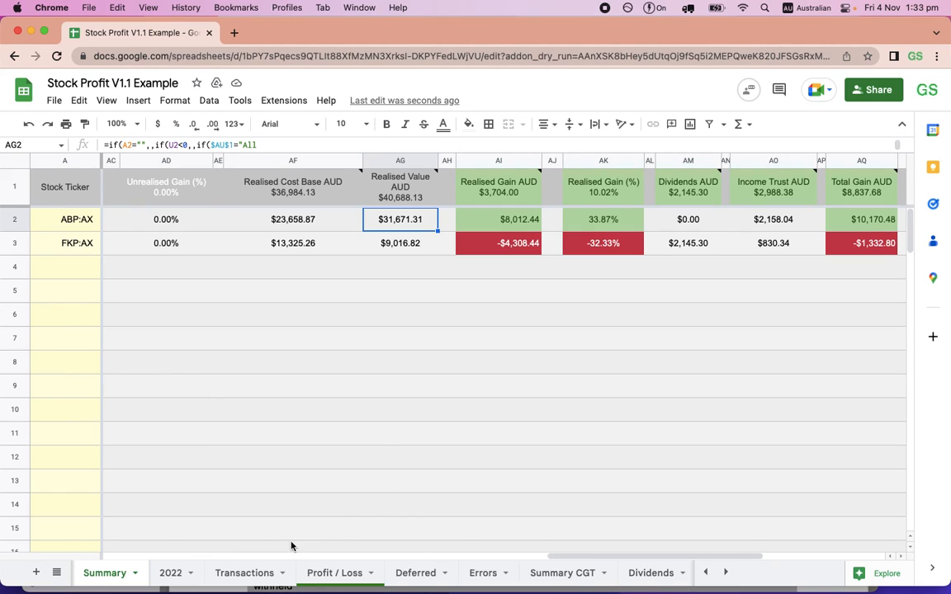
# Return to the Deferred sheet to review the deferred, allocated and balance totals per stock.
pyautogui.click(416, 575)
pyautogui.click(477, 337)
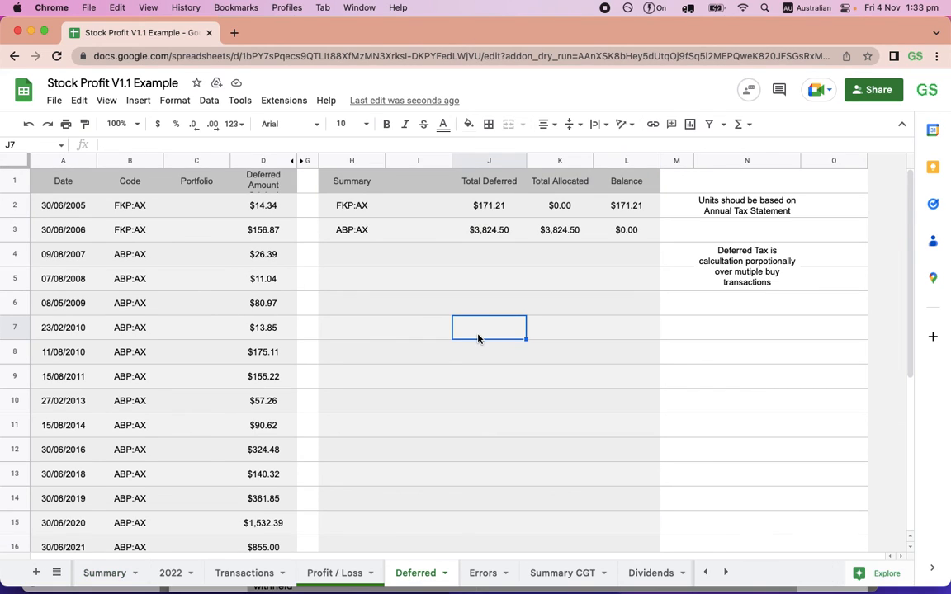